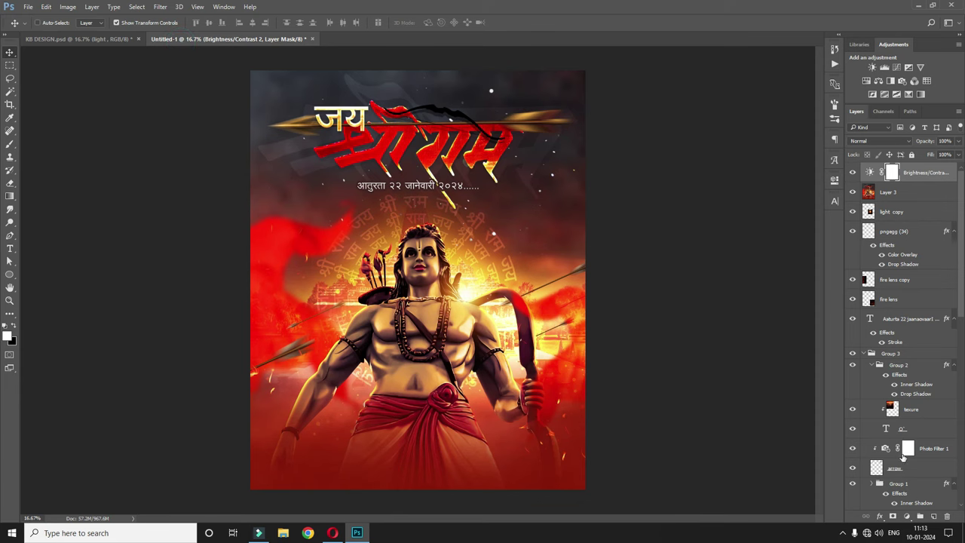
pyautogui.scroll(-5, 909, 482)
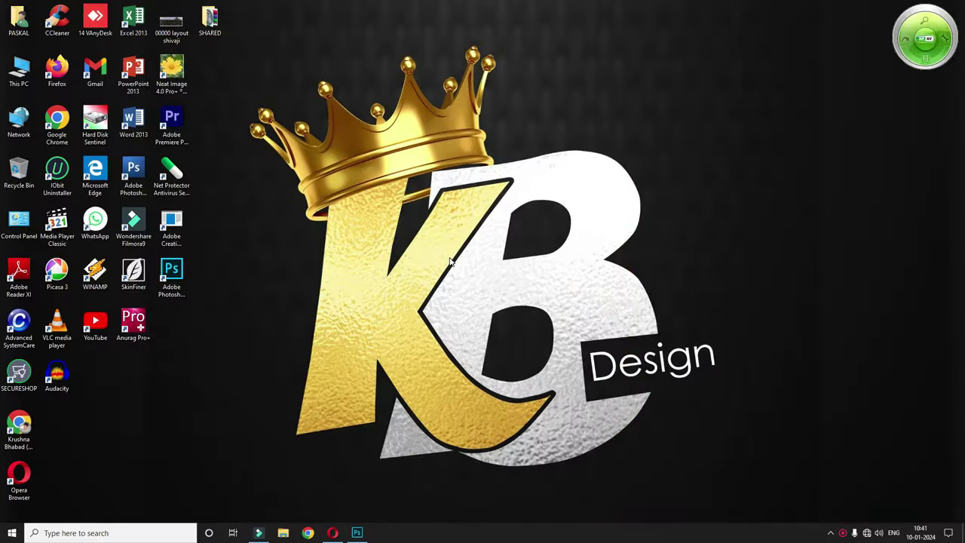
# Minimize Photoshop to the desktop, then restore it showing KB DESIGN.psd.
pyautogui.click(357, 532)
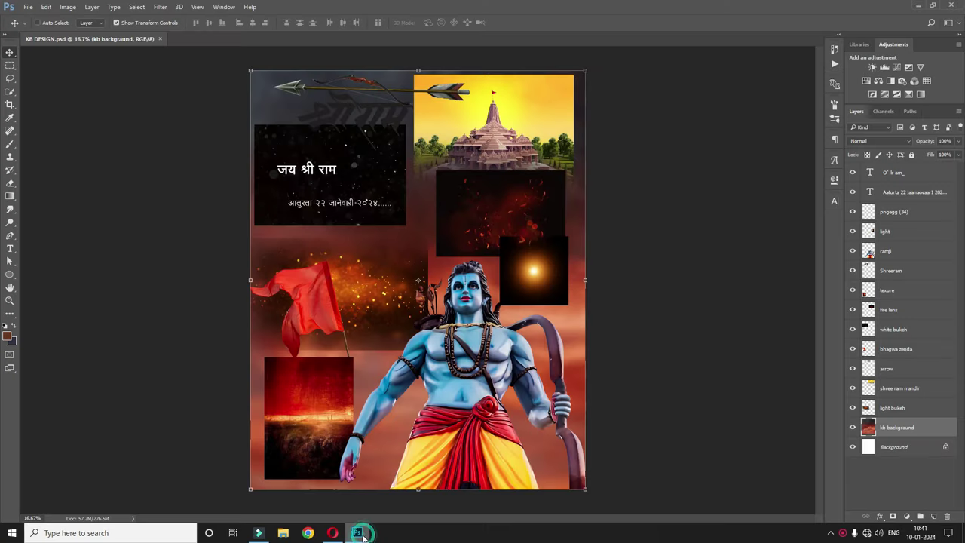
# Select the Background layer in KB DESIGN.psd and start a new 8 x 10 inch, 500 ppi document.
pyautogui.click(883, 451)
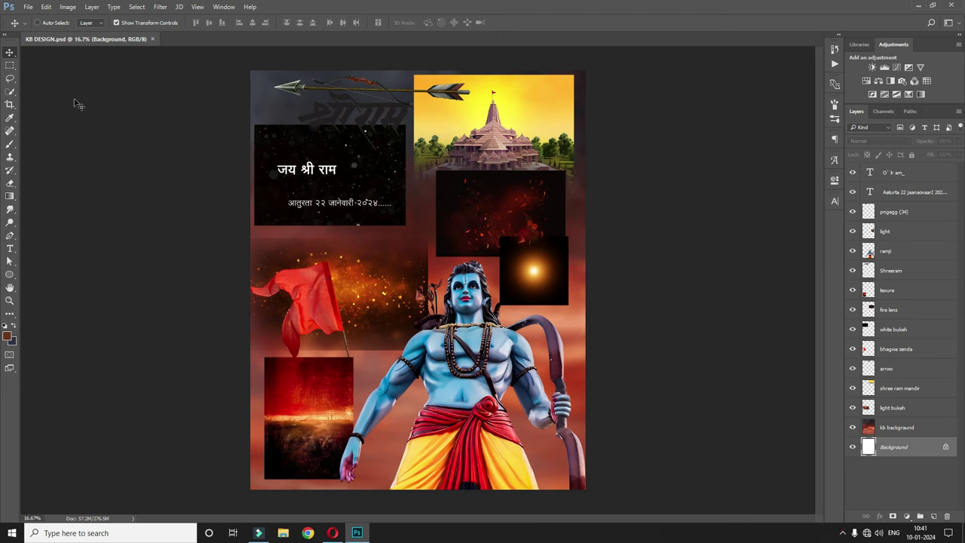
pyautogui.click(25, 8)
pyautogui.click(39, 21)
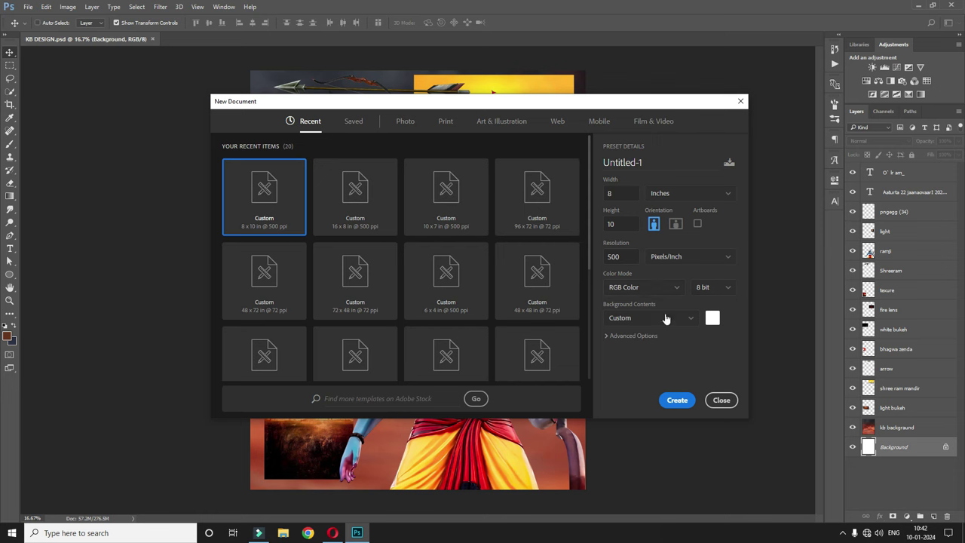
# Create the 8 x 10 inch page and drag the kb background sky layer into it.
pyautogui.click(677, 403)
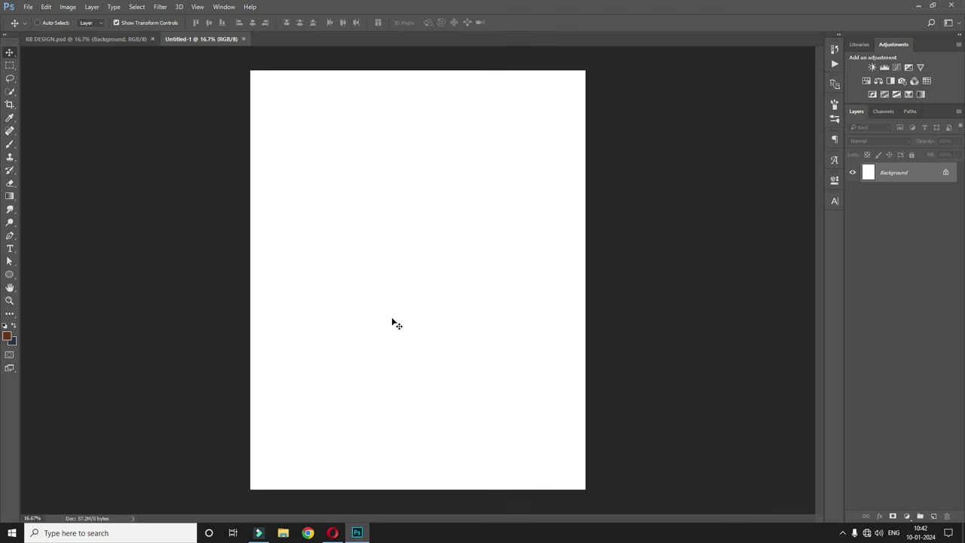
pyautogui.click(106, 39)
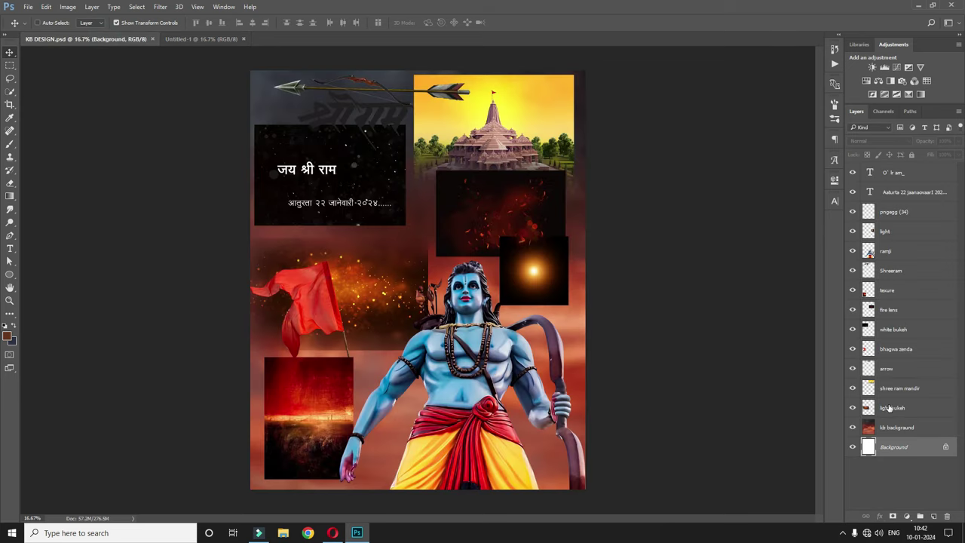
pyautogui.click(896, 427)
pyautogui.moveTo(495, 154)
pyautogui.mouseDown()
pyautogui.moveTo(246, 28)
pyautogui.moveTo(234, 74)
pyautogui.mouseUp()
pyautogui.moveTo(408, 193); pyautogui.dragTo(408, 187)
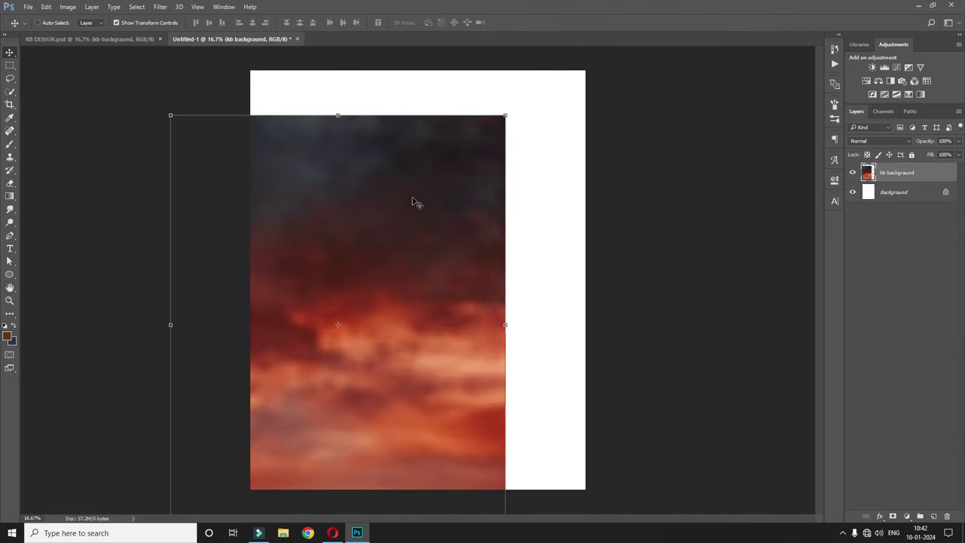
pyautogui.moveTo(413, 202); pyautogui.dragTo(493, 159)
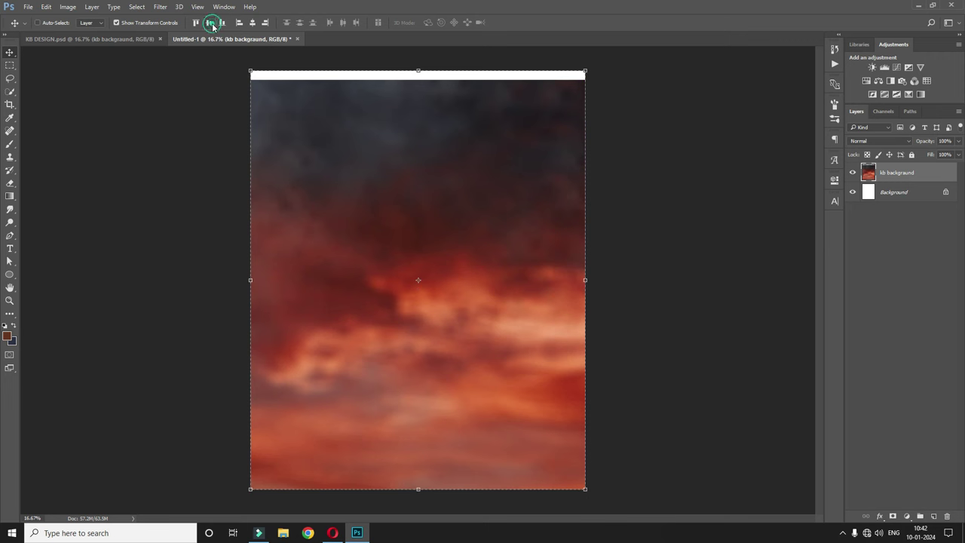
# Align the sky to fill the canvas and zoom out to fit the whole page.
pyautogui.click(212, 25)
pyautogui.click(252, 24)
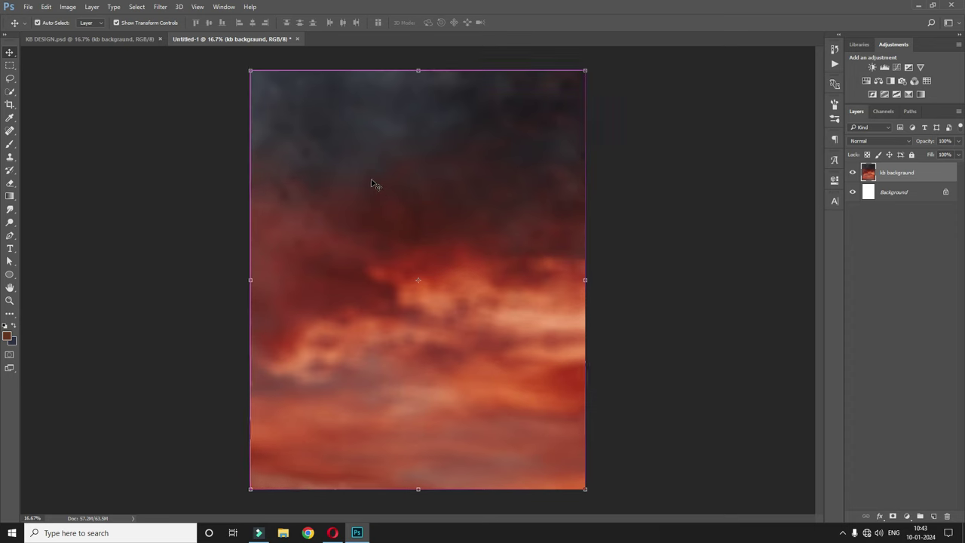
pyautogui.hotkey('ctrl', '-')
pyautogui.hotkey('ctrl', '+')
pyautogui.hotkey('ctrl', '+')
pyautogui.hotkey('ctrl', '-')
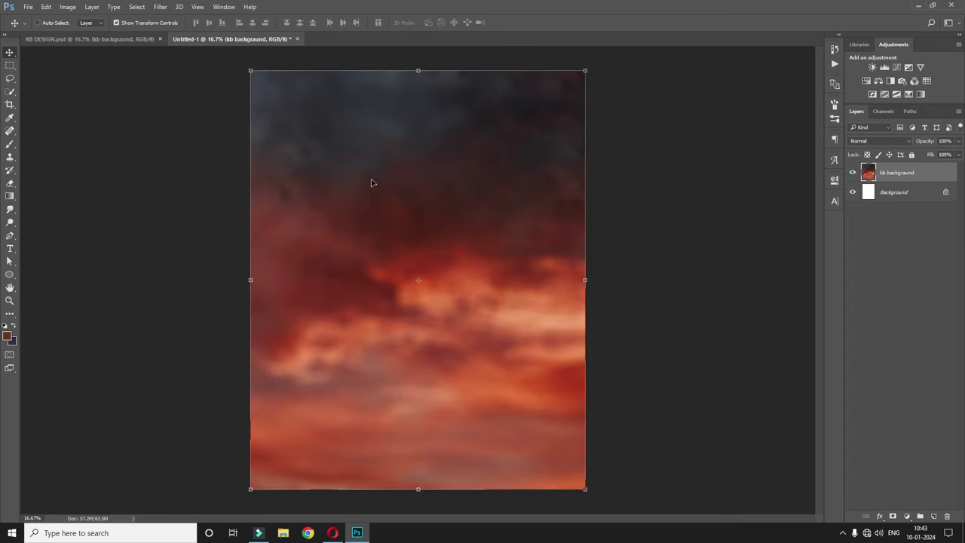
pyautogui.click(83, 39)
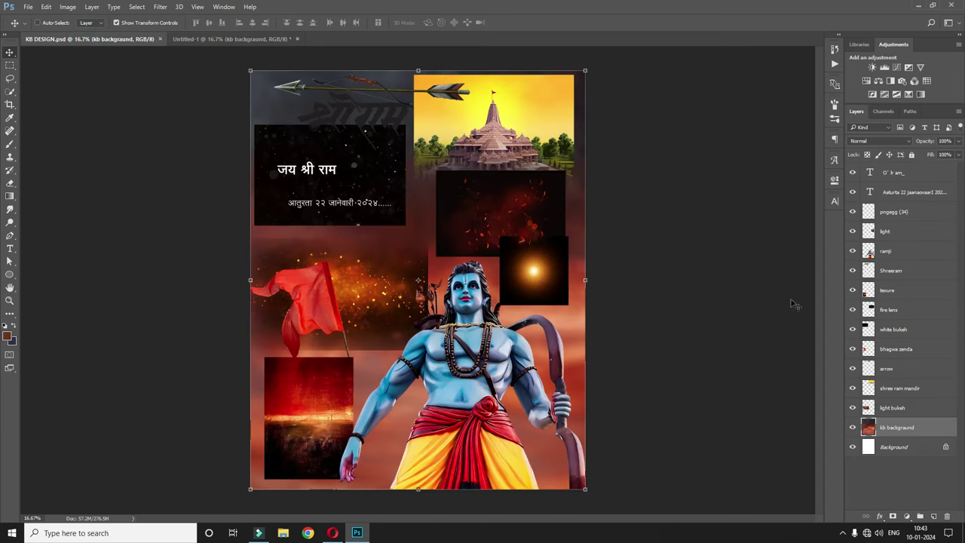
# Bring the ramji figure into Untitled-1 and centre it on the canvas.
pyautogui.click(889, 251)
pyautogui.moveTo(510, 335); pyautogui.dragTo(204, 43)
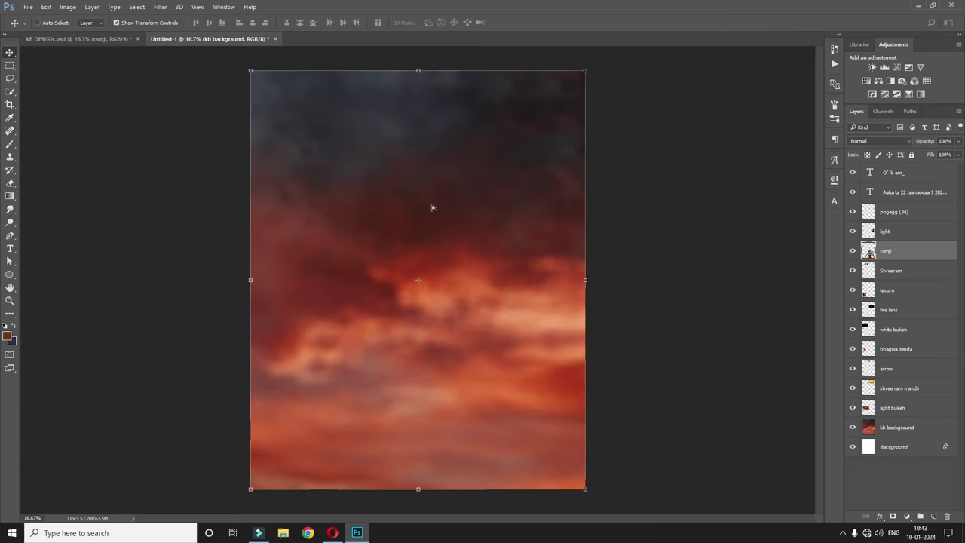
pyautogui.moveTo(199, 41); pyautogui.dragTo(453, 228)
pyautogui.hotkey('ctrl', 'a')
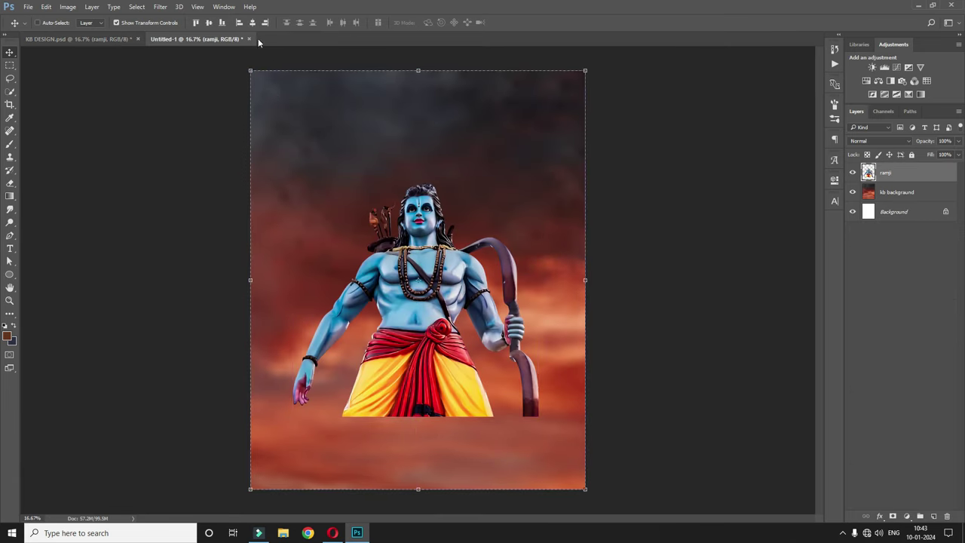
pyautogui.click(254, 24)
pyautogui.click(208, 23)
# Enlarge the Ram figure, rest it on the bottom edge, and add an empty Layer 1.
pyautogui.hotkey('ctrl', 'd')
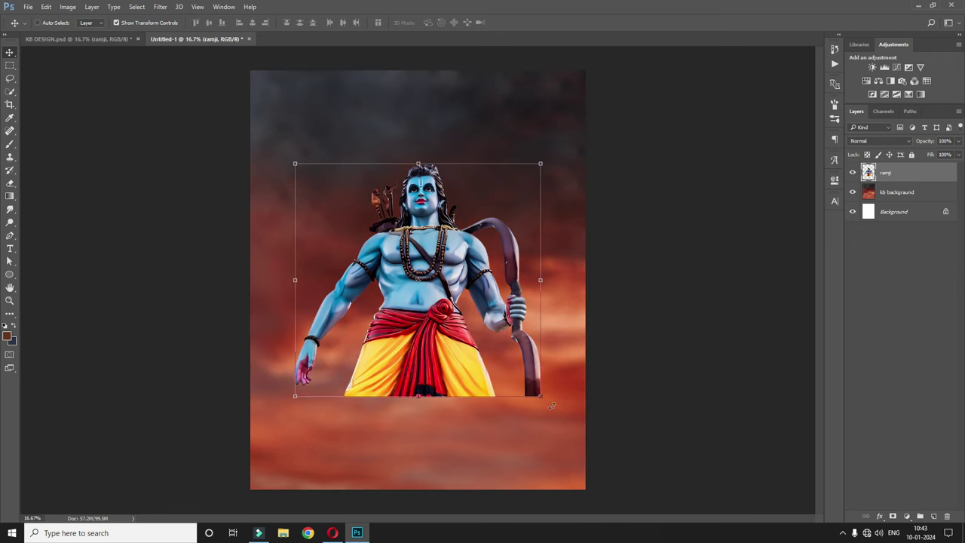
pyautogui.moveTo(540, 398); pyautogui.dragTo(575, 427)
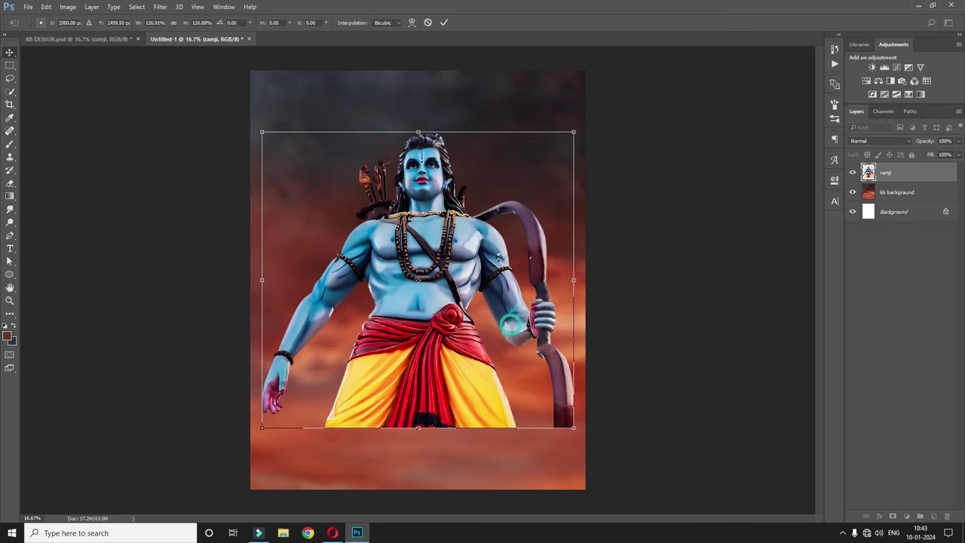
pyautogui.press('Return')
pyautogui.moveTo(488, 224); pyautogui.dragTo(496, 295)
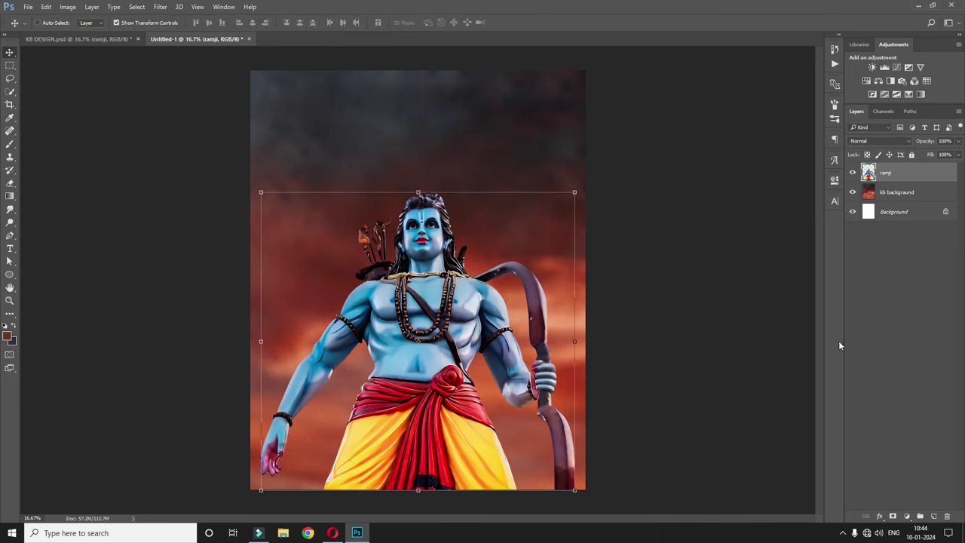
pyautogui.click(934, 517)
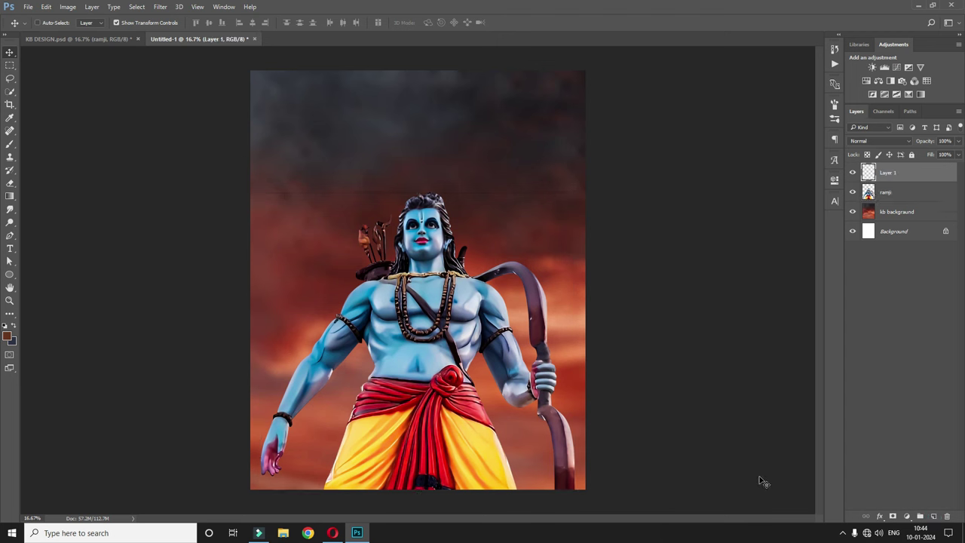
# Choose the Gradient tool and set the foreground colour to dark red #95220b.
pyautogui.click(10, 196)
pyautogui.click(52, 198)
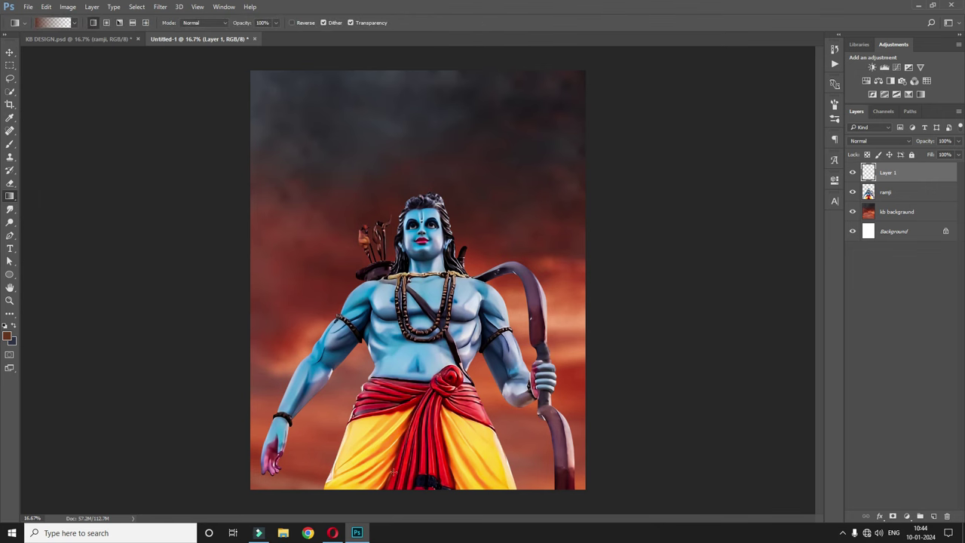
pyautogui.click(7, 337)
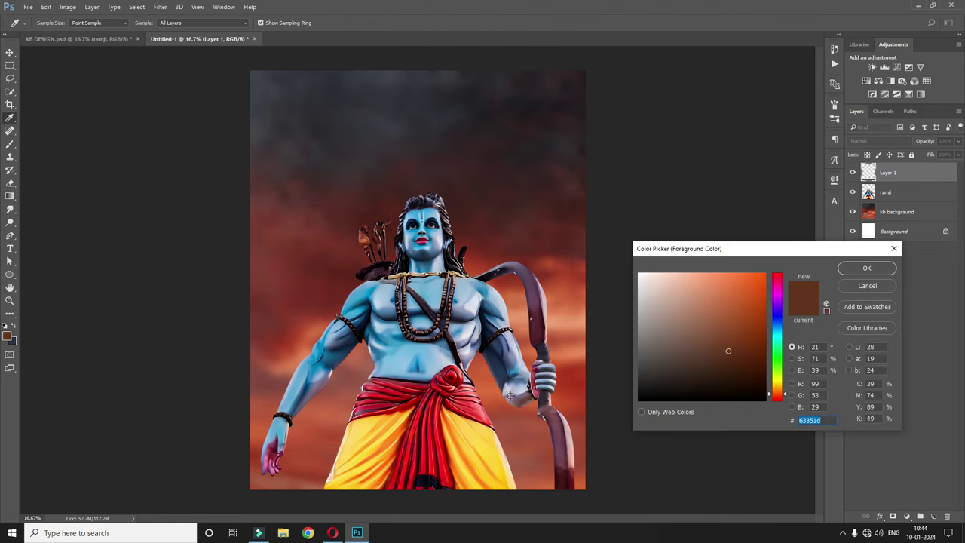
pyautogui.click(573, 374)
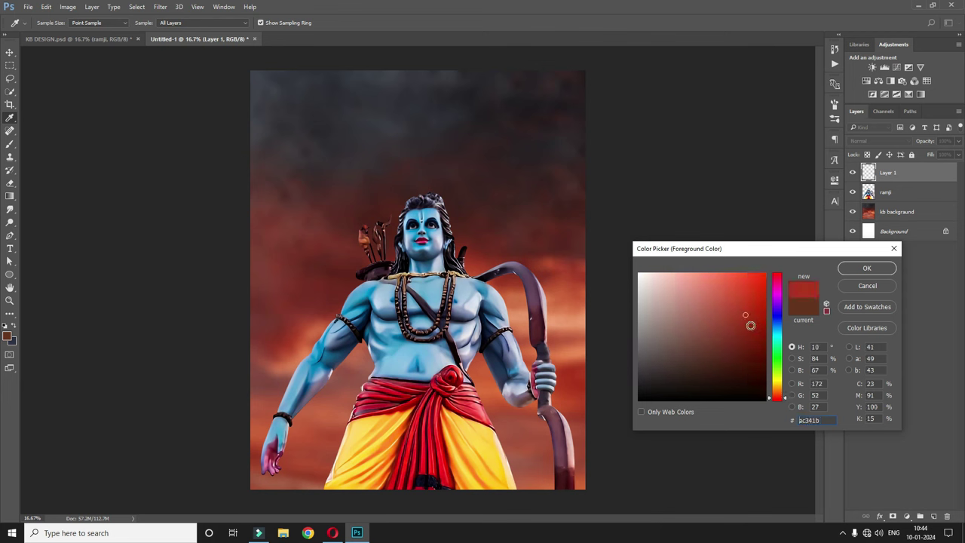
pyautogui.moveTo(750, 324); pyautogui.dragTo(757, 325)
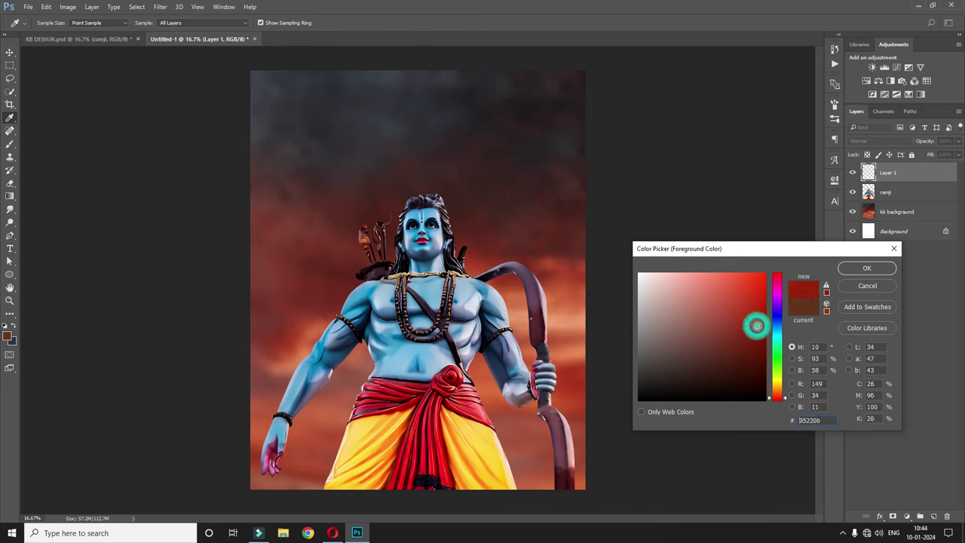
pyautogui.click(861, 273)
# Fade a dark red gradient up from the canvas bottom, then add empty Layer 2.
pyautogui.press('g')
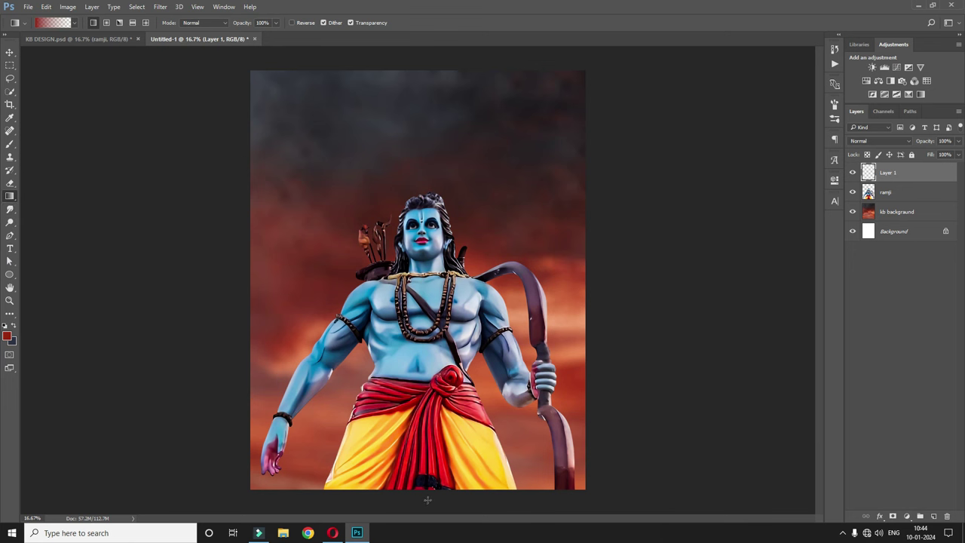
pyautogui.moveTo(417, 497); pyautogui.dragTo(419, 367)
pyautogui.moveTo(419, 367); pyautogui.dragTo(424, 359)
pyautogui.hotkey('ctrl', '-')
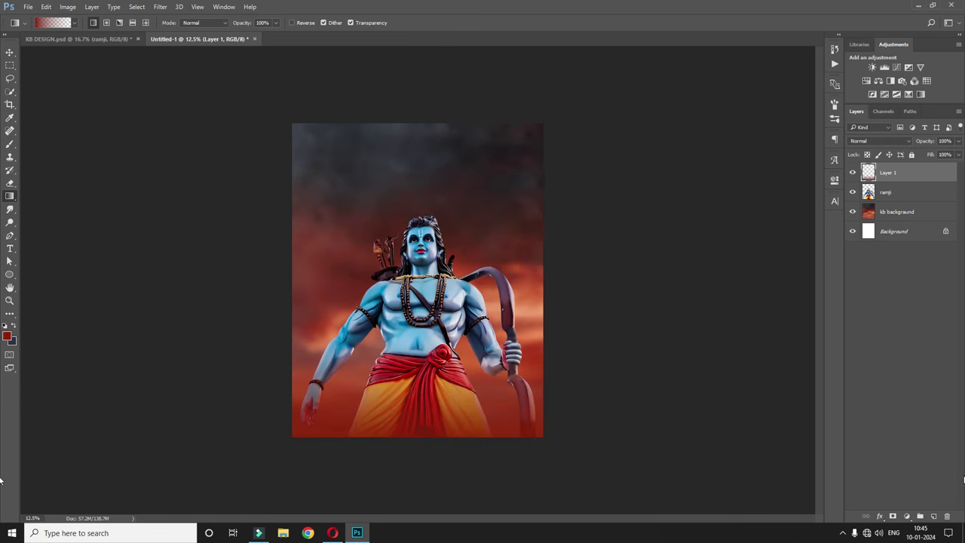
pyautogui.click(933, 516)
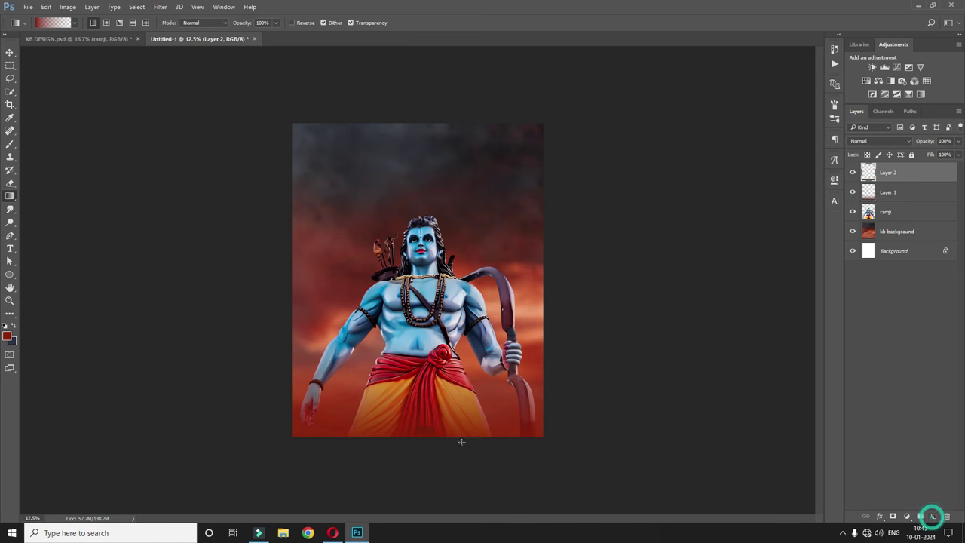
# Set up a large cloud brush in darker red 7b1c08 at 25% opacity.
pyautogui.click(10, 143)
pyautogui.rightClick(363, 185)
pyautogui.doubleClick(531, 405)
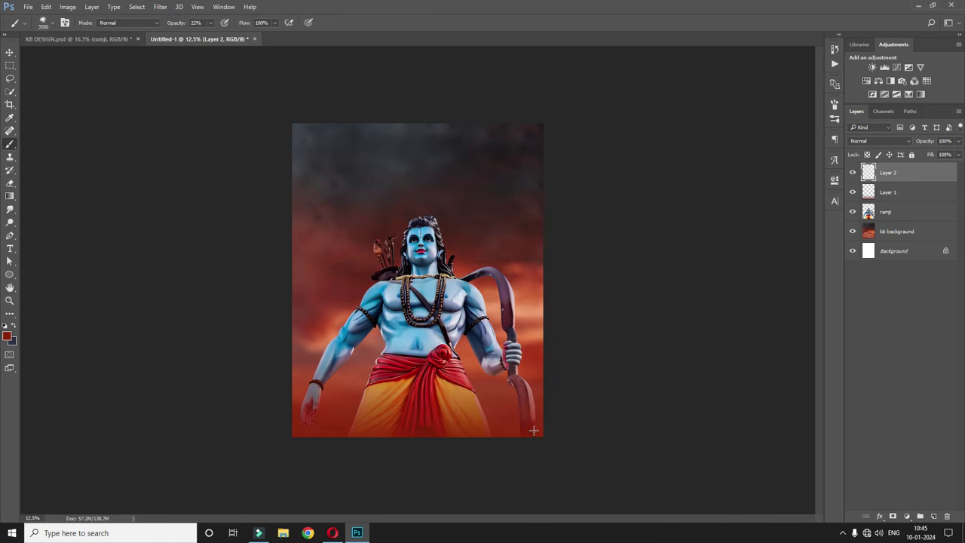
pyautogui.press('[')
pyautogui.press('[')
pyautogui.press('[')
pyautogui.press('[')
pyautogui.press('[')
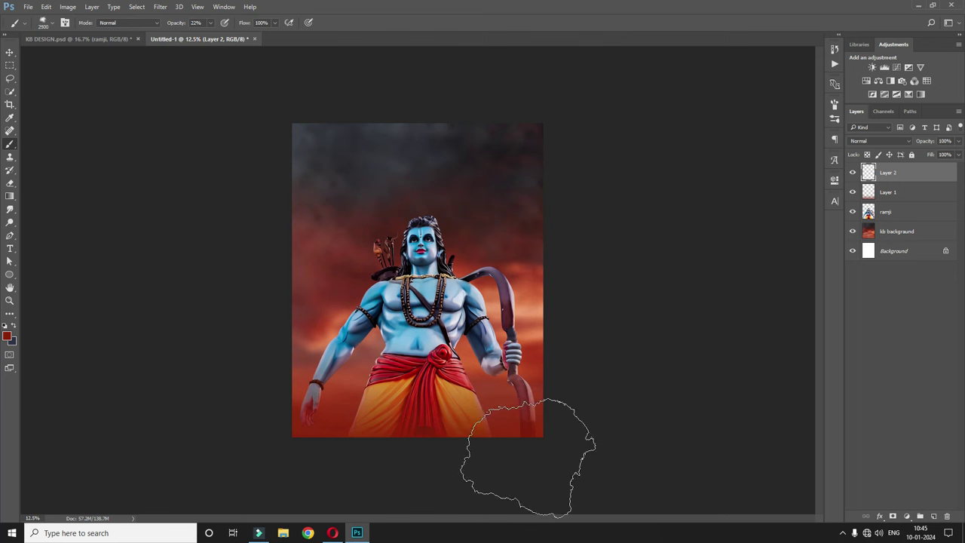
pyautogui.click(7, 334)
pyautogui.click(756, 333)
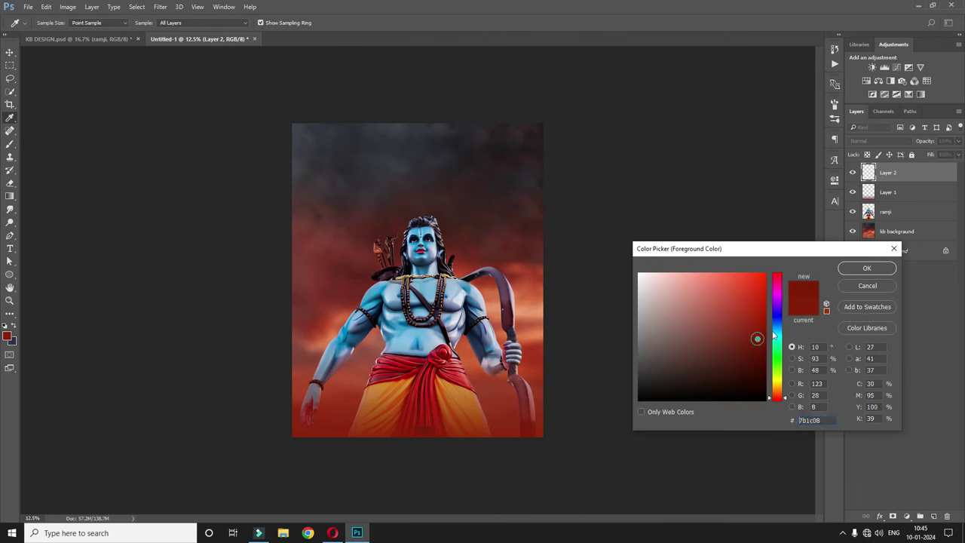
pyautogui.click(866, 268)
pyautogui.moveTo(176, 23); pyautogui.dragTo(189, 27)
# Paint soft dark red cloud shading along the bottom edge and lower-left corner.
pyautogui.press('[')
pyautogui.press('[')
pyautogui.press('[')
pyautogui.moveTo(556, 416); pyautogui.dragTo(423, 467)
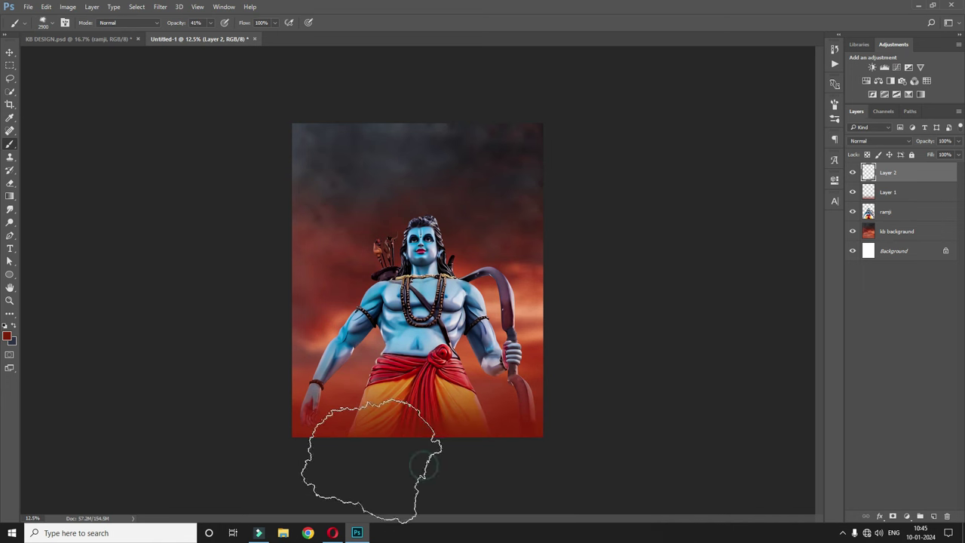
pyautogui.press('[')
pyautogui.press('[')
pyautogui.moveTo(424, 468)
pyautogui.mouseDown()
pyautogui.moveTo(362, 417)
pyautogui.moveTo(312, 411)
pyautogui.moveTo(255, 387)
pyautogui.mouseUp()
pyautogui.press('[')
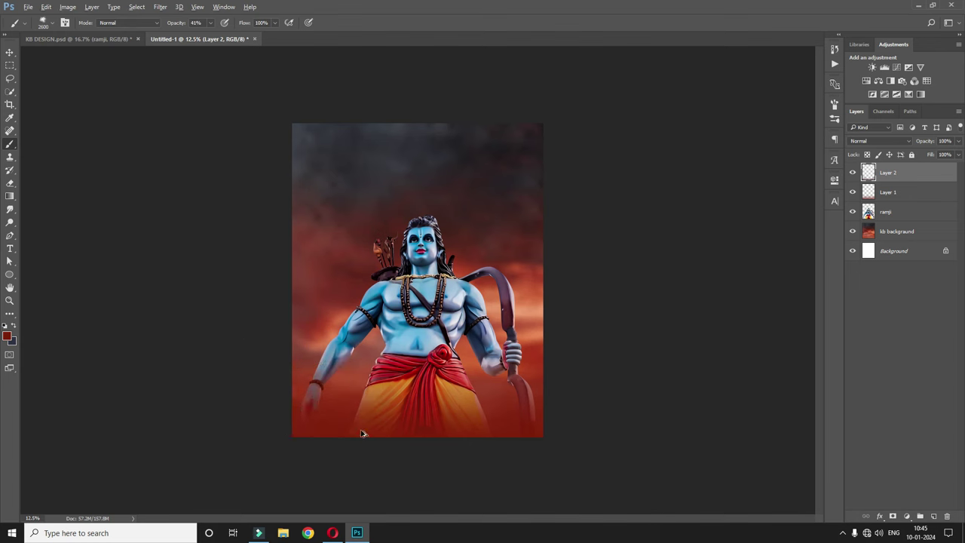
pyautogui.moveTo(255, 386); pyautogui.dragTo(285, 383)
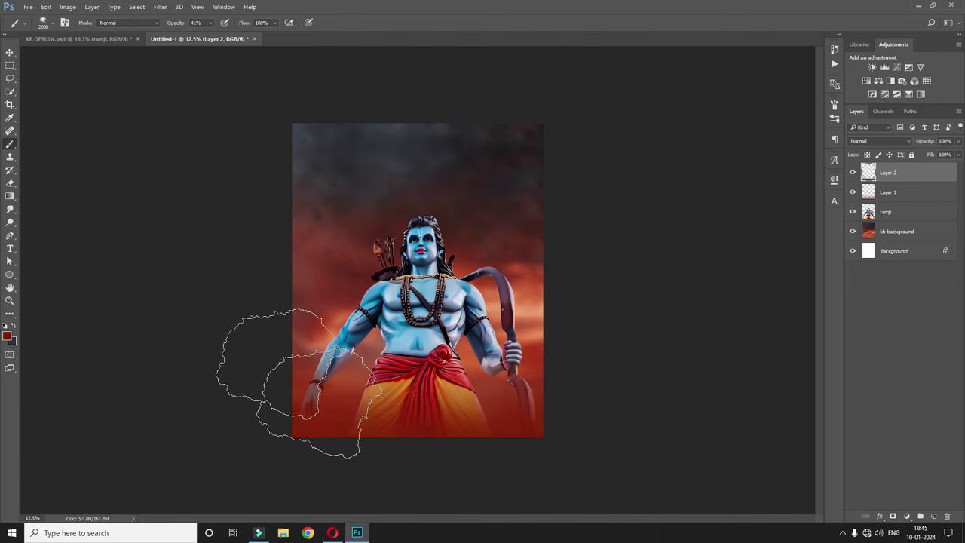
# Raise brush opacity to 63% and darken the bottom-right area.
pyautogui.moveTo(175, 27); pyautogui.dragTo(195, 26)
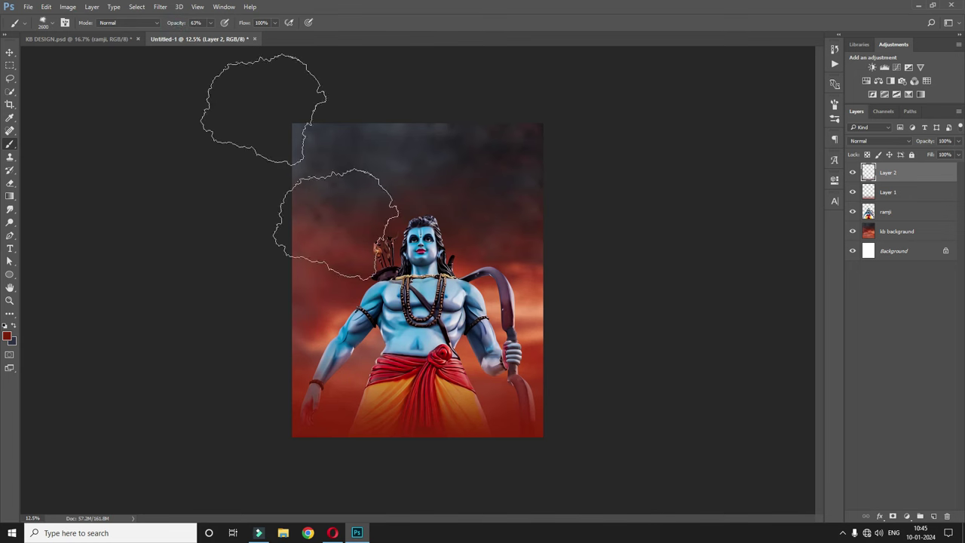
pyautogui.click(357, 467)
pyautogui.moveTo(356, 468); pyautogui.dragTo(546, 403)
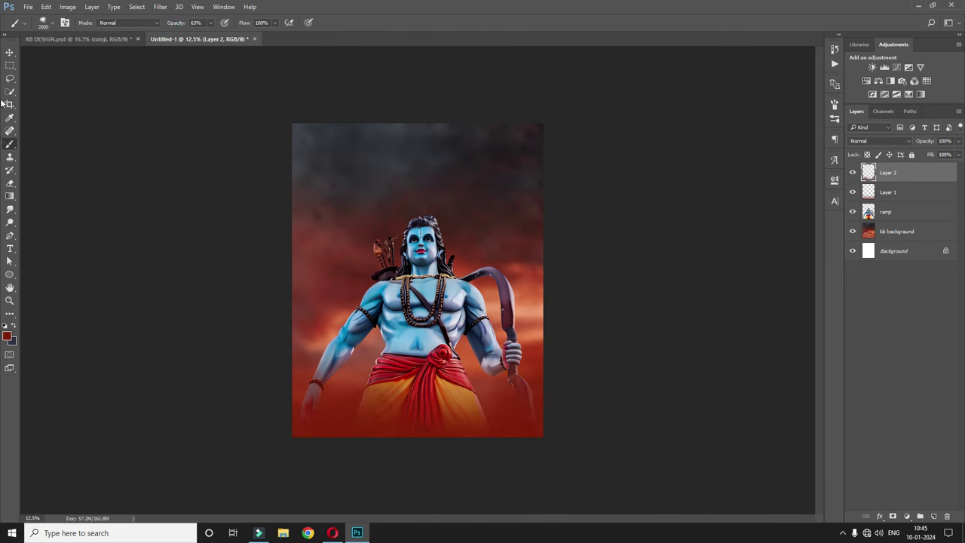
pyautogui.click(9, 53)
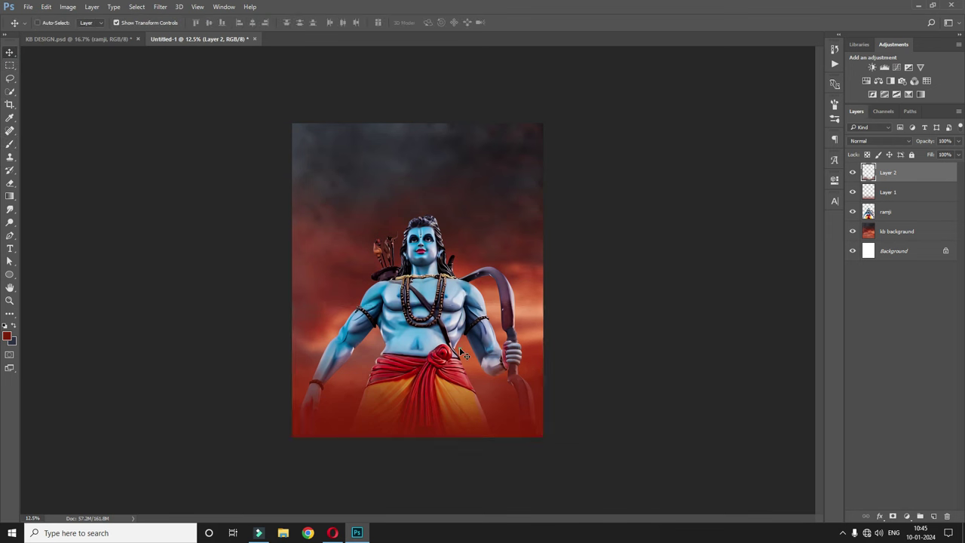
# Drag the Shreeram lettering layer from KB DESIGN.psd into the poster.
pyautogui.hotkey('ctrl', '+')
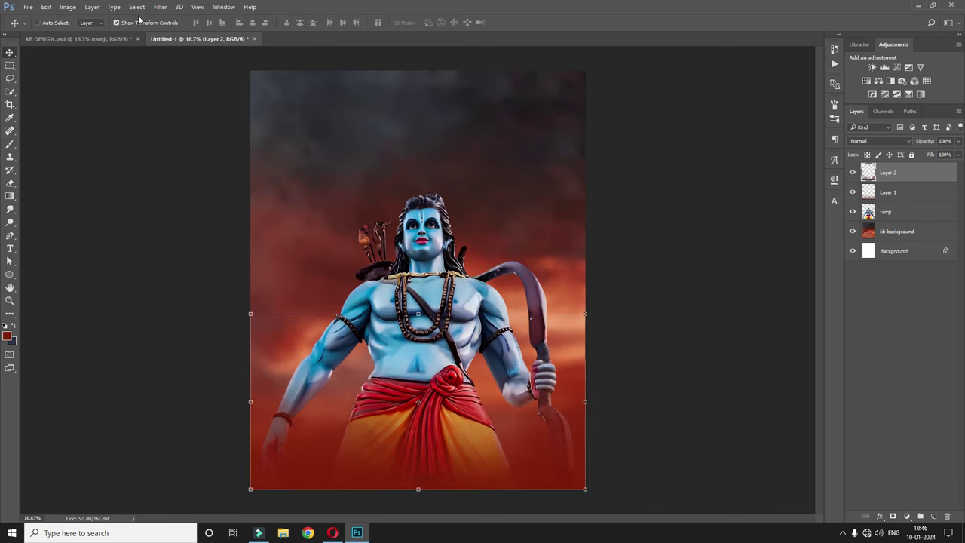
pyautogui.click(113, 38)
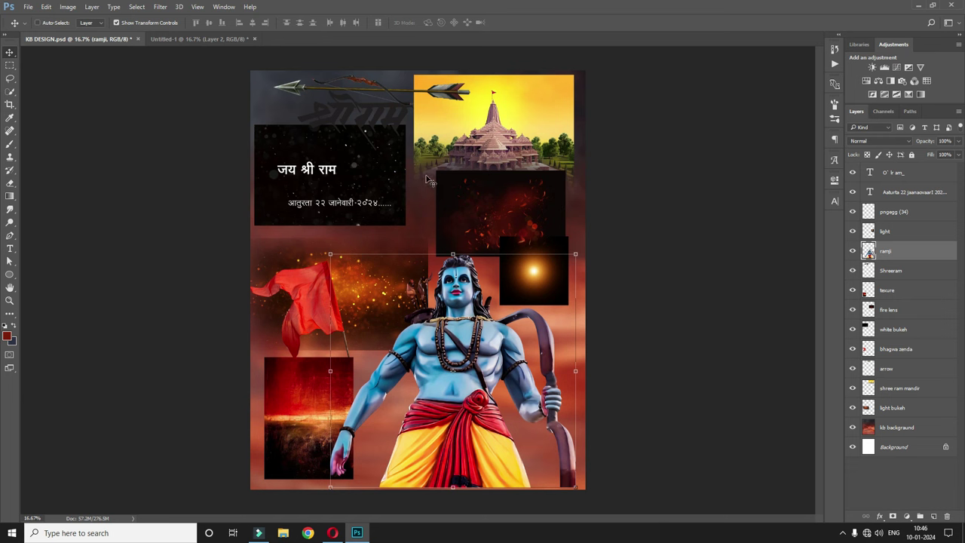
pyautogui.rightClick(339, 110)
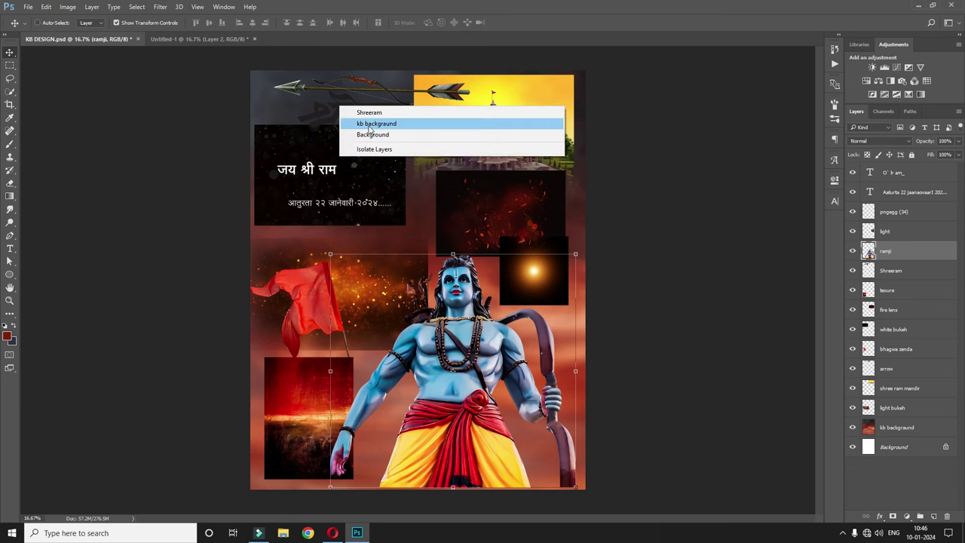
pyautogui.click(358, 111)
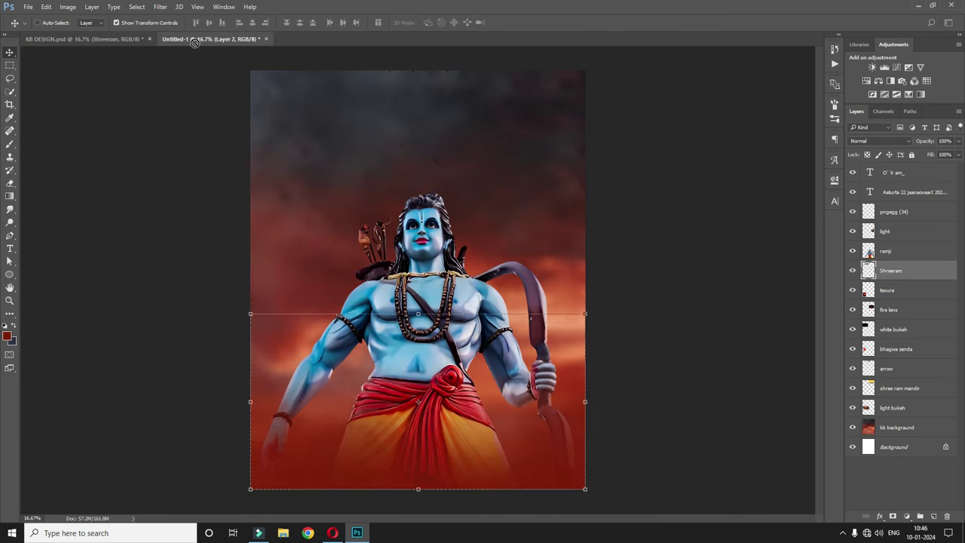
pyautogui.moveTo(168, 39); pyautogui.dragTo(413, 153)
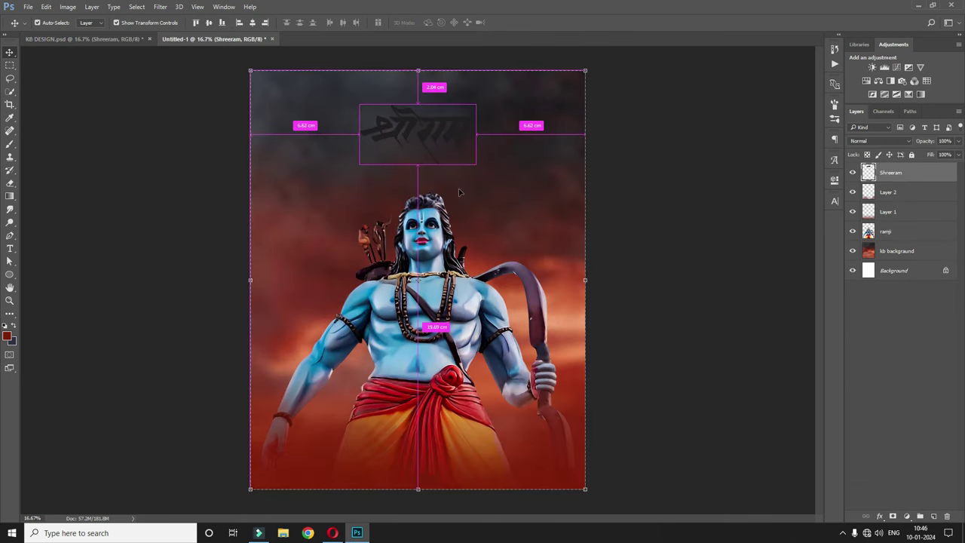
# Enlarge the Shri Ram lettering and nudge it slightly lower above Ram's head.
pyautogui.hotkey('ctrl', 't')
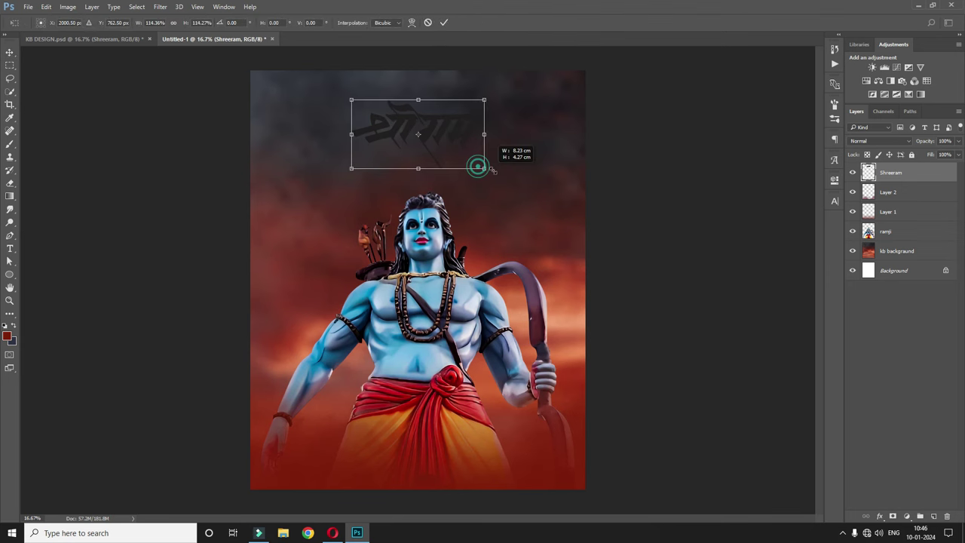
pyautogui.moveTo(479, 167); pyautogui.dragTo(511, 184)
pyautogui.doubleClick(482, 154)
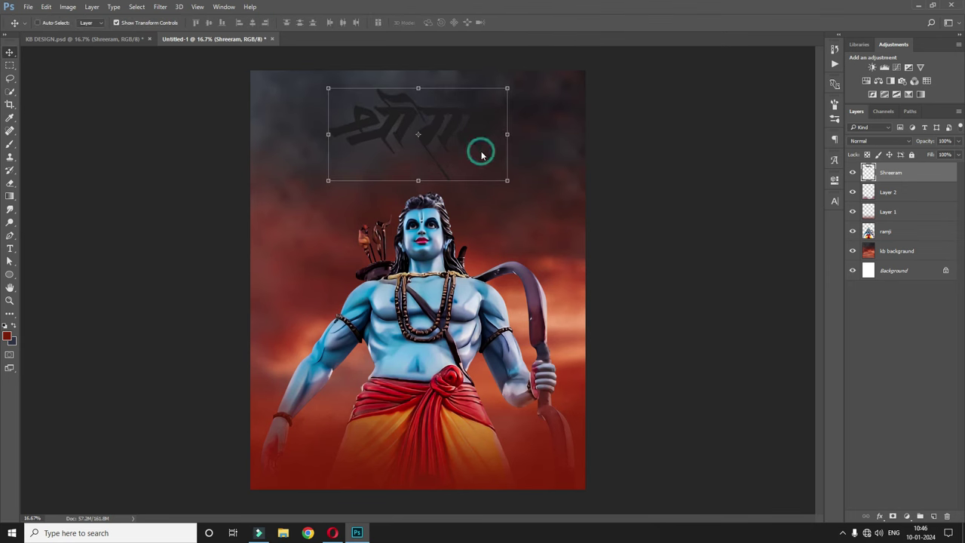
pyautogui.moveTo(426, 113); pyautogui.dragTo(426, 119)
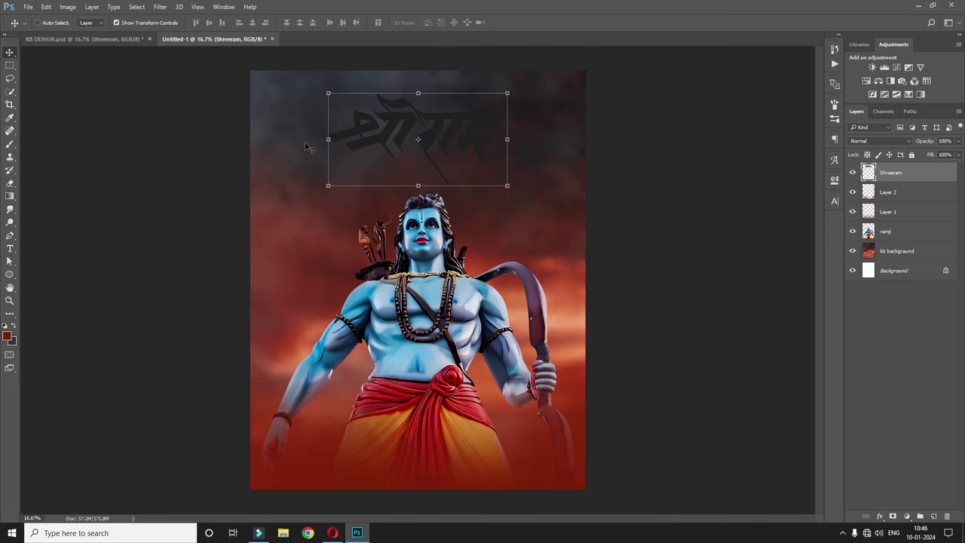
pyautogui.click(83, 38)
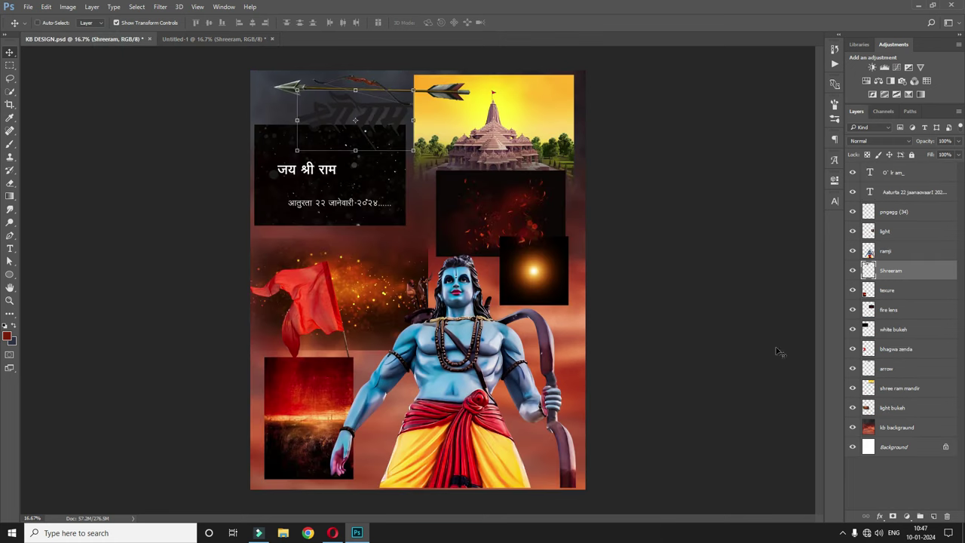
pyautogui.click(887, 290)
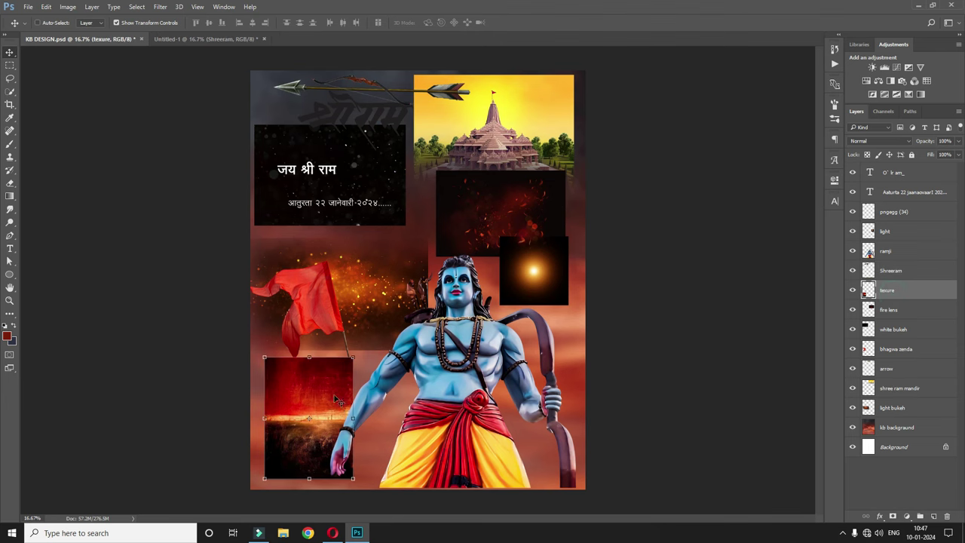
# Drag the red texure layer over the Shreeram lettering, clip it, and reposition it.
pyautogui.moveTo(339, 400); pyautogui.dragTo(174, 42)
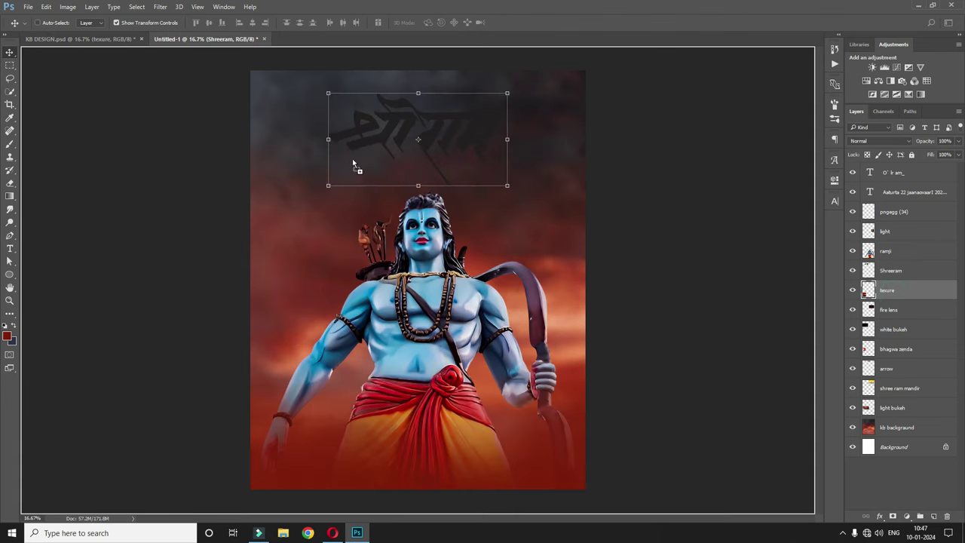
pyautogui.moveTo(175, 42); pyautogui.dragTo(392, 173)
pyautogui.moveTo(490, 114)
pyautogui.mouseDown()
pyautogui.moveTo(514, 64)
pyautogui.moveTo(486, 115)
pyautogui.mouseUp()
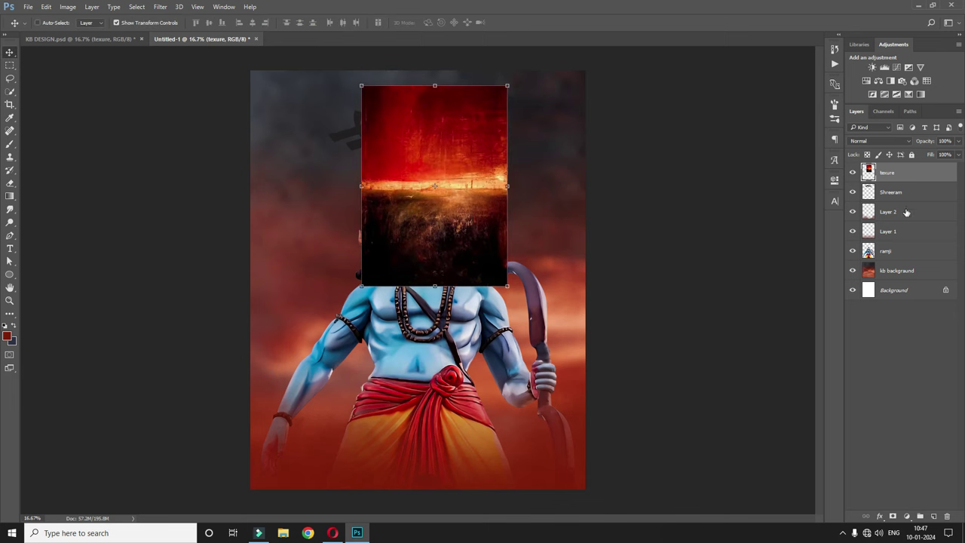
pyautogui.rightClick(903, 175)
pyautogui.click(791, 249)
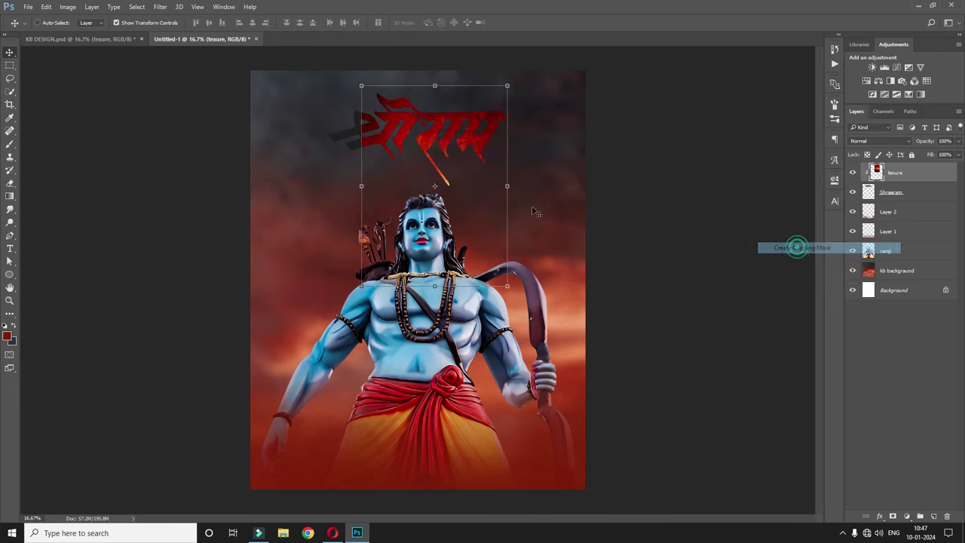
pyautogui.moveTo(484, 144); pyautogui.dragTo(467, 142)
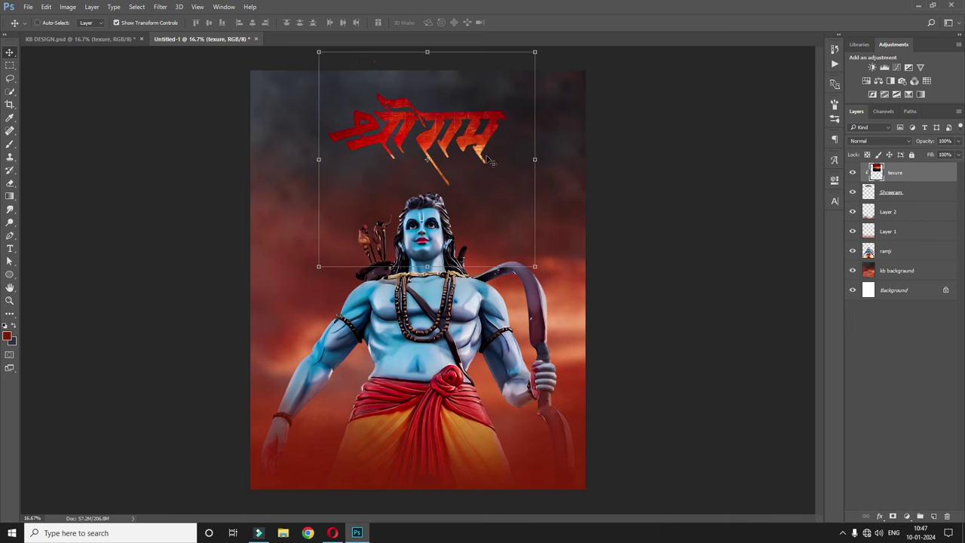
# Add a clipped Brightness/Contrast adjustment with contrast 85 to the title texture.
pyautogui.click(907, 517)
pyautogui.click(782, 334)
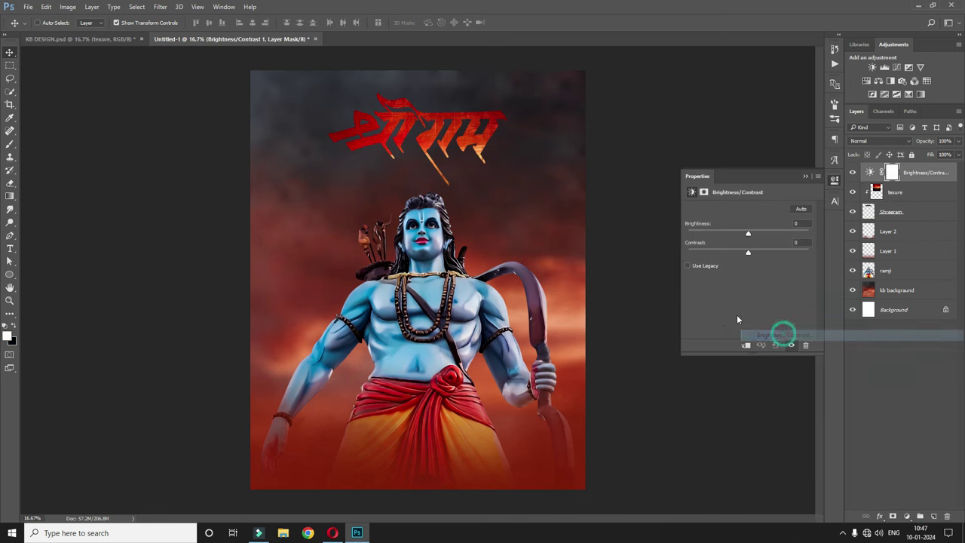
pyautogui.click(745, 345)
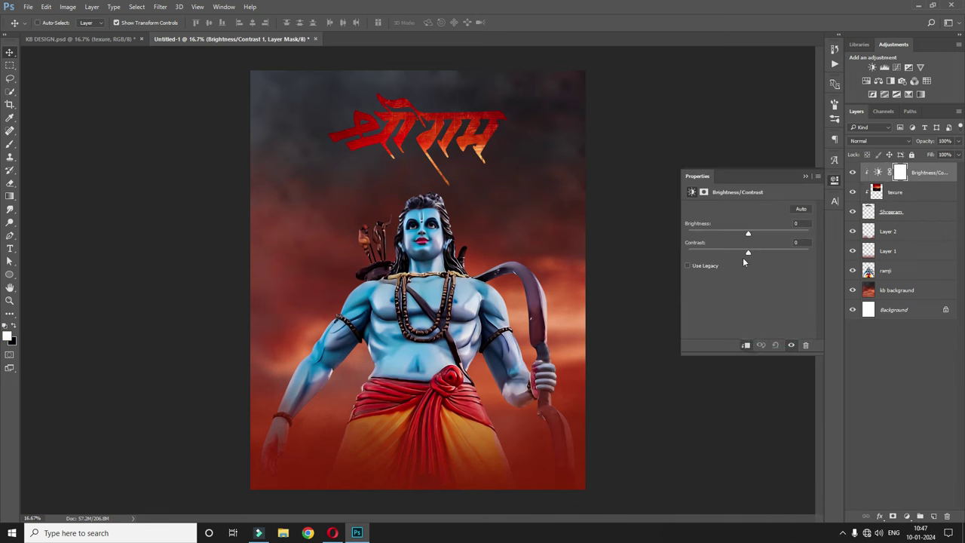
pyautogui.moveTo(755, 254); pyautogui.dragTo(874, 249)
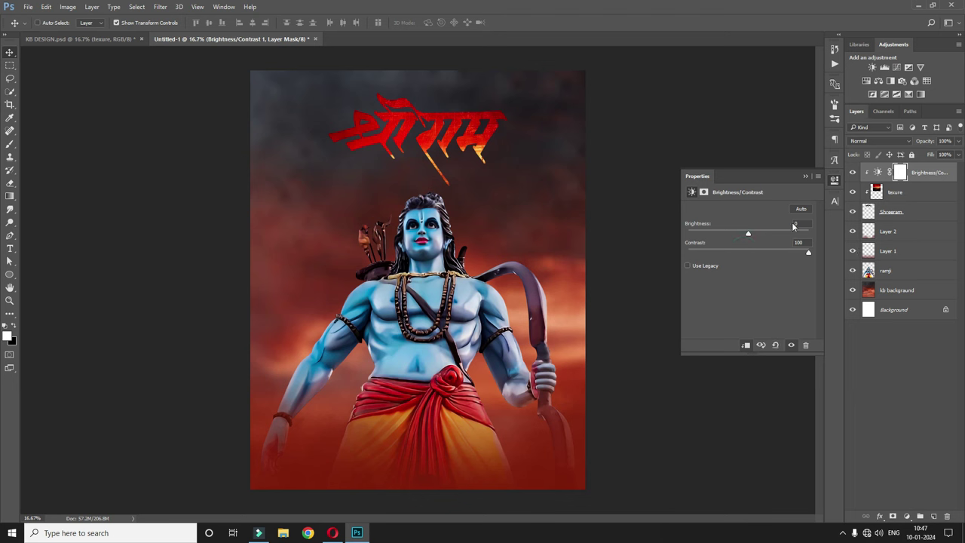
pyautogui.moveTo(749, 234); pyautogui.dragTo(757, 233)
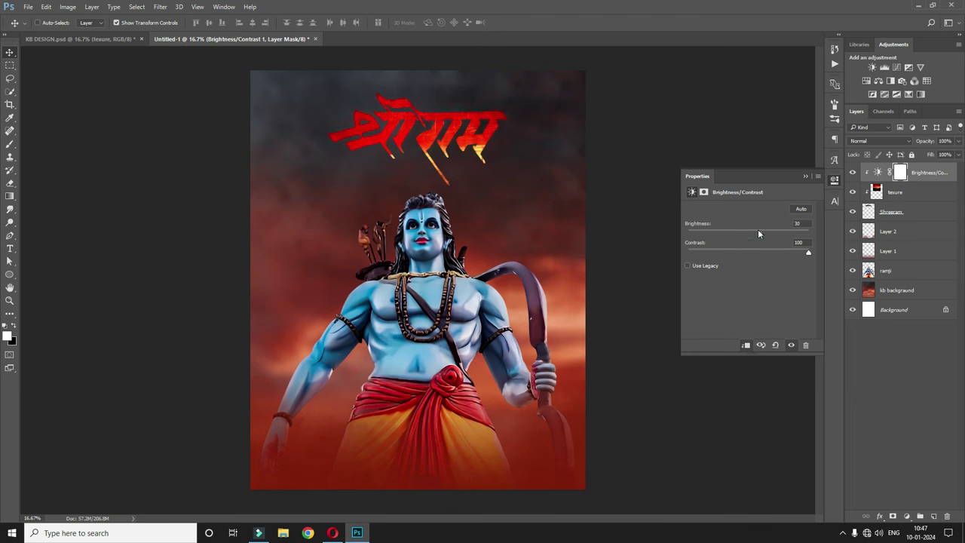
pyautogui.moveTo(808, 251); pyautogui.dragTo(741, 233)
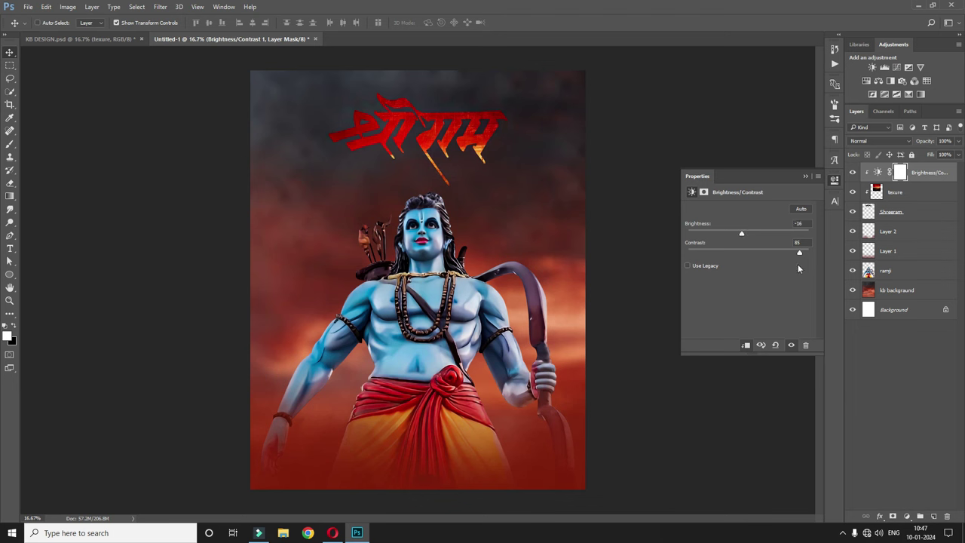
pyautogui.click(834, 180)
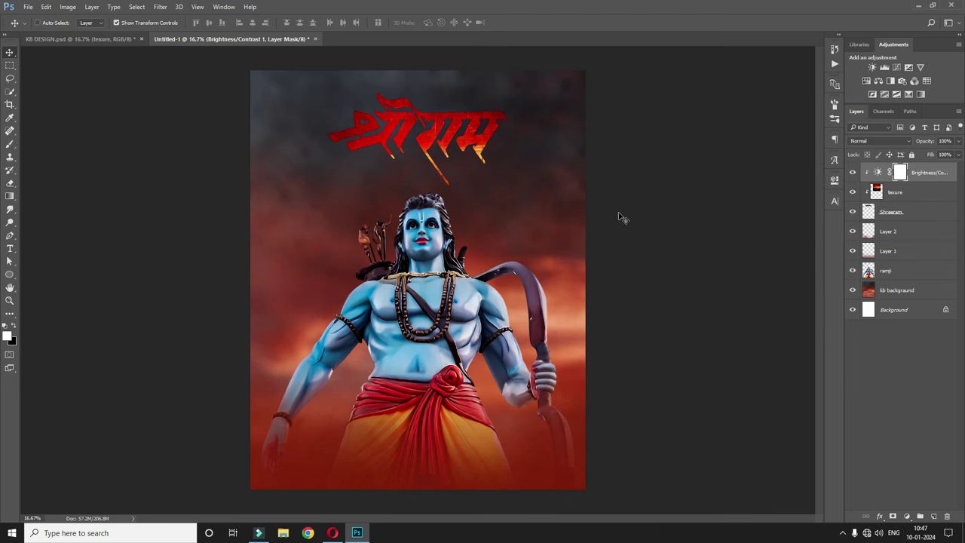
# Group the three title layers into Group 1 and enlarge the group slightly.
pyautogui.keyDown('shift'); pyautogui.click(911, 194); pyautogui.keyUp('shift')
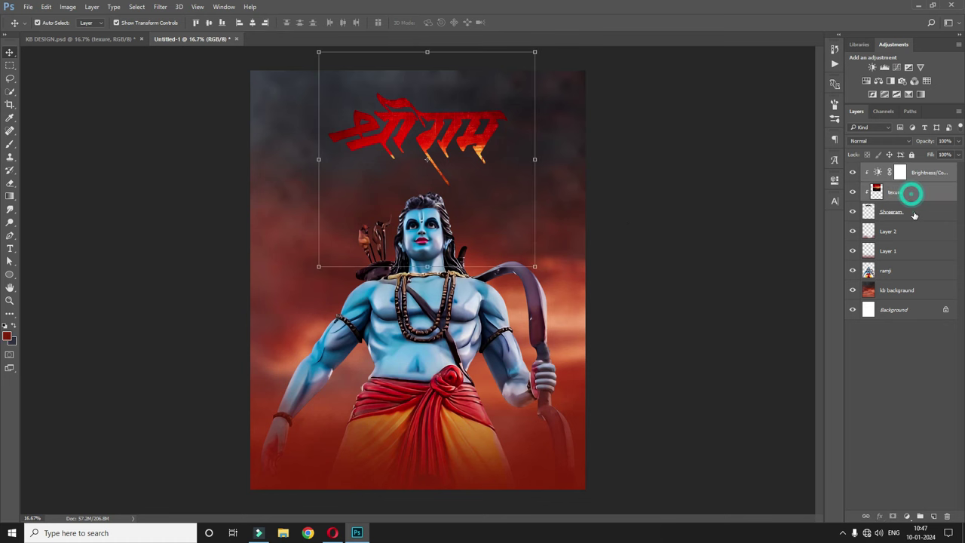
pyautogui.hotkey('ctrl', 'g')
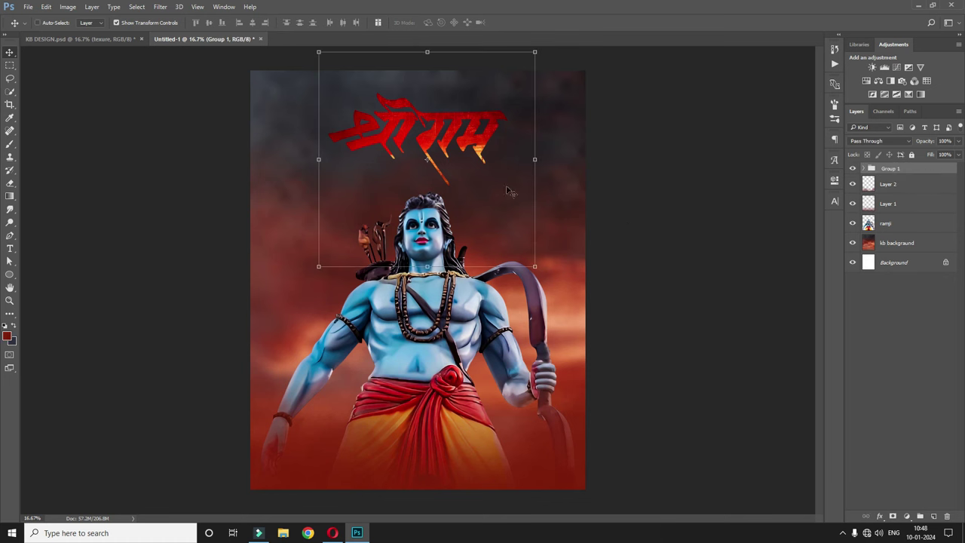
pyautogui.moveTo(533, 266); pyautogui.dragTo(583, 283)
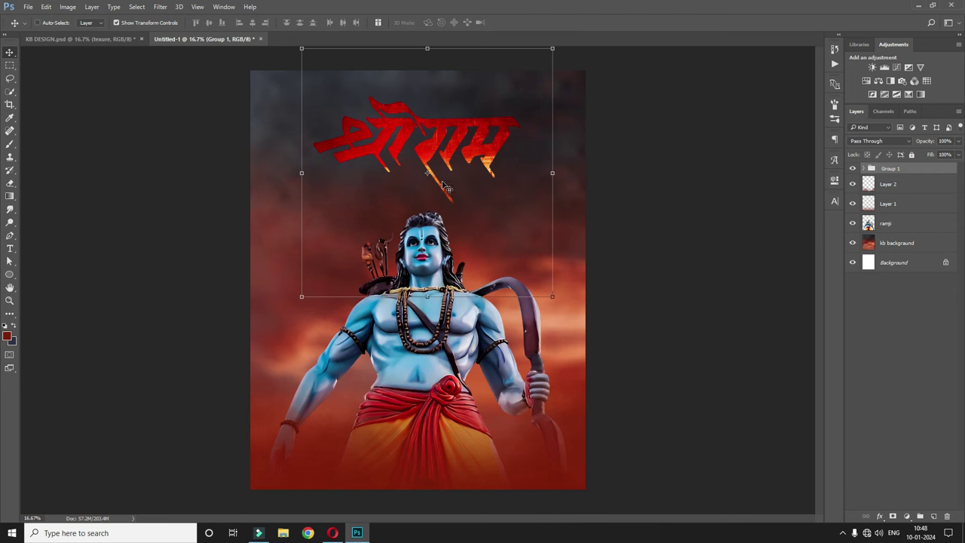
pyautogui.rightClick(856, 170)
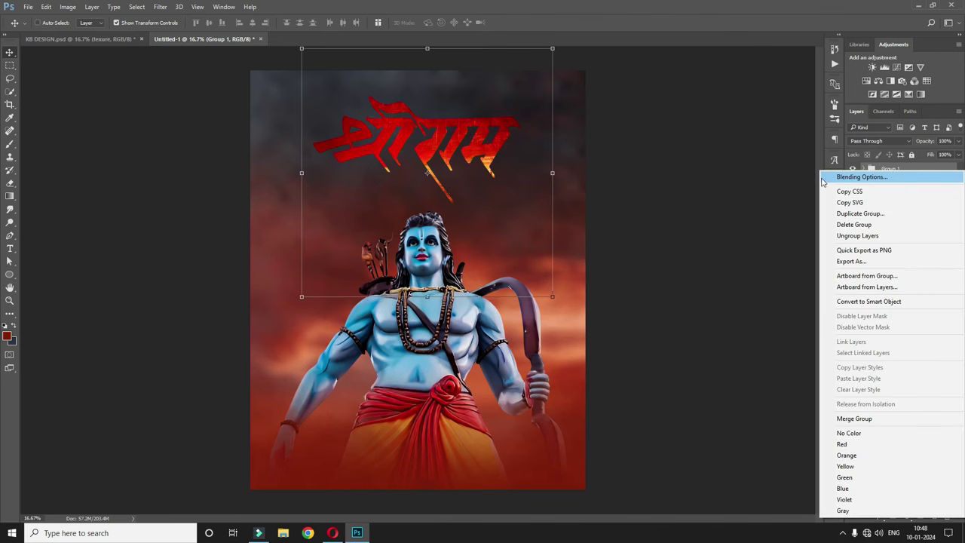
# Give Group 1 a Color Dodge inner shadow: distance 16 px, size 32, choke 20%.
pyautogui.click(496, 201)
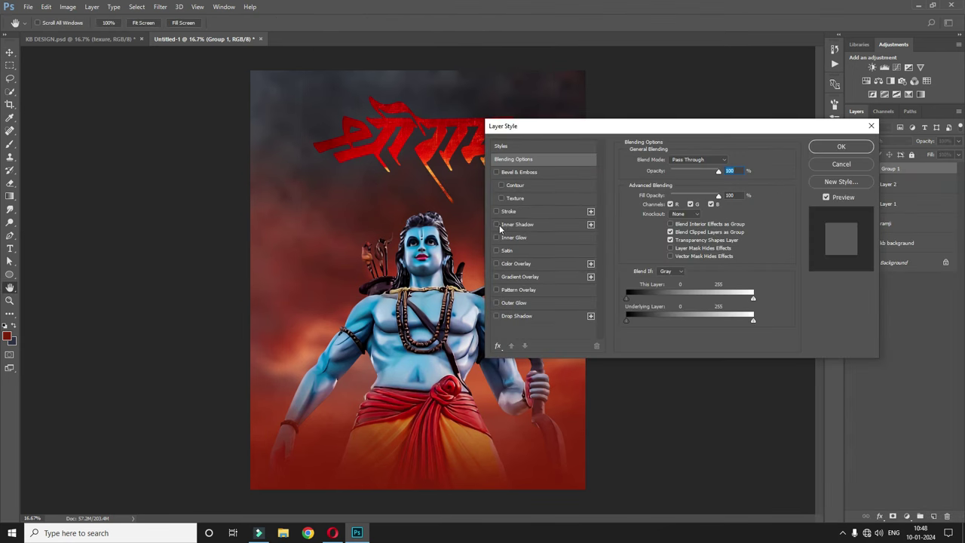
pyautogui.click(496, 224)
pyautogui.moveTo(520, 133); pyautogui.dragTo(563, 143)
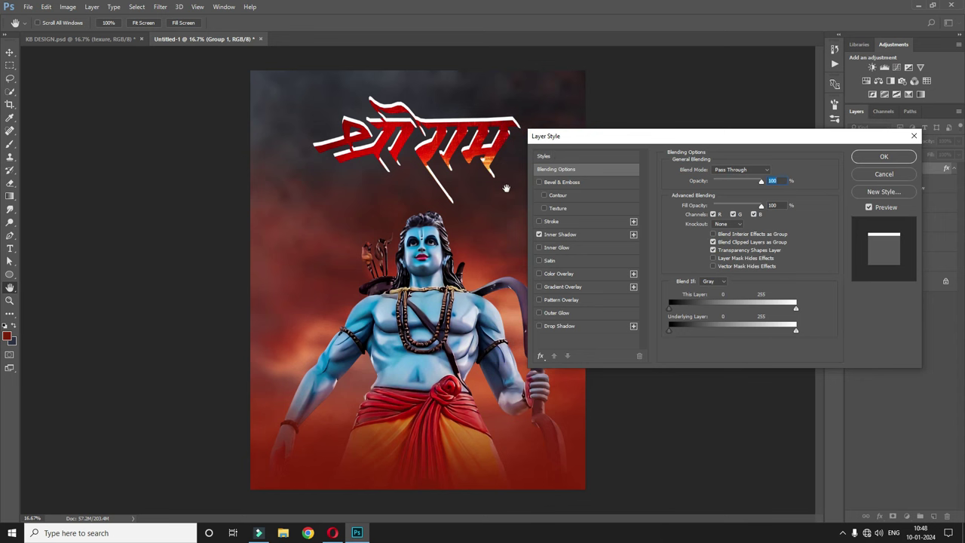
pyautogui.click(560, 235)
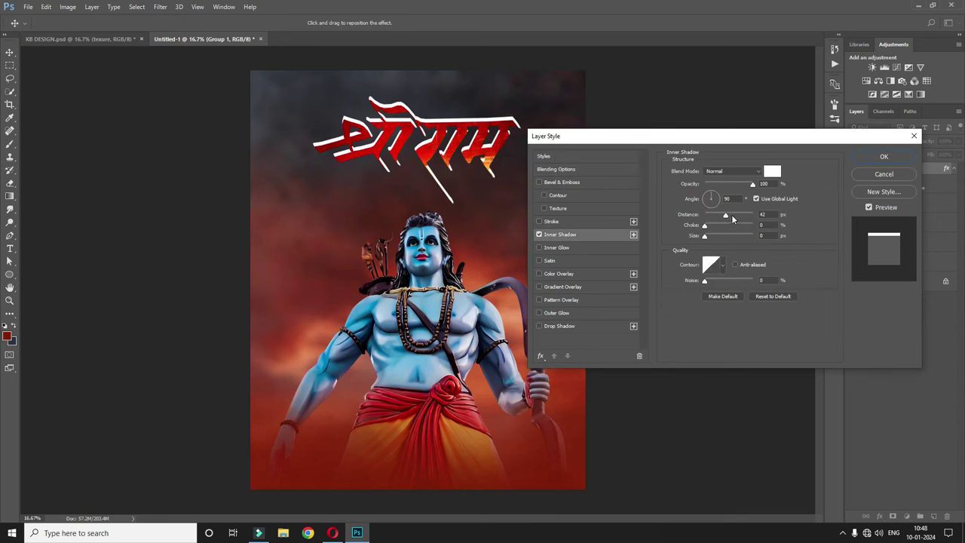
pyautogui.moveTo(725, 215); pyautogui.dragTo(712, 216)
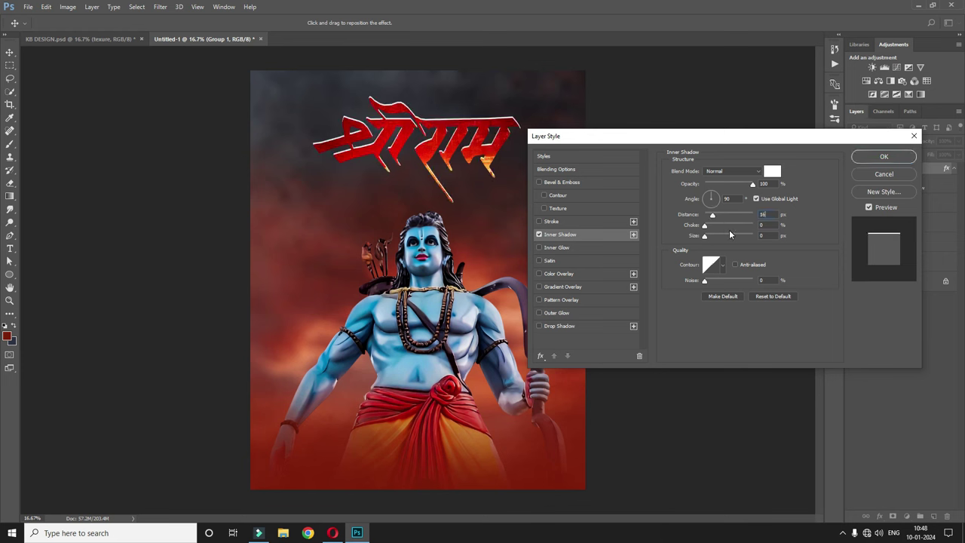
pyautogui.click(705, 236)
pyautogui.write('32')
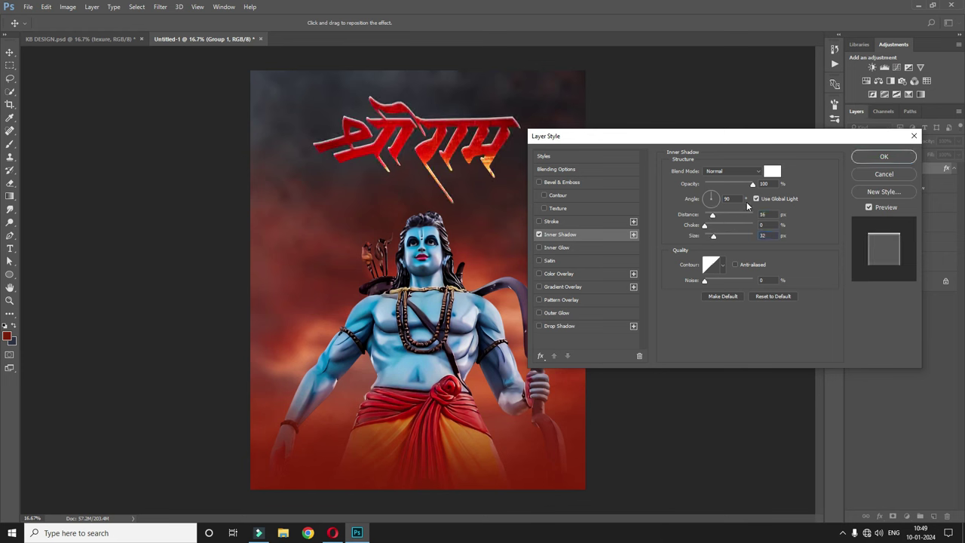
pyautogui.click(722, 172)
pyautogui.click(734, 242)
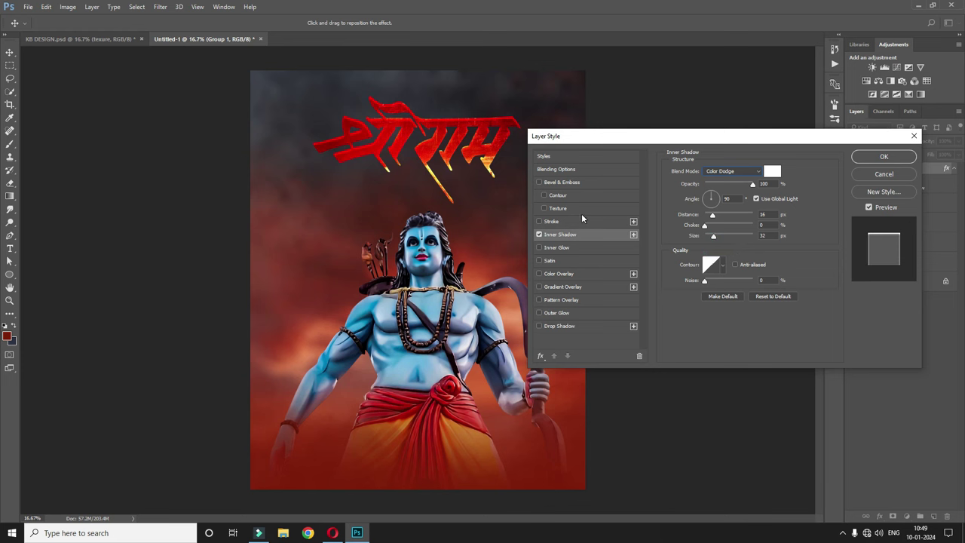
pyautogui.moveTo(704, 225); pyautogui.dragTo(715, 227)
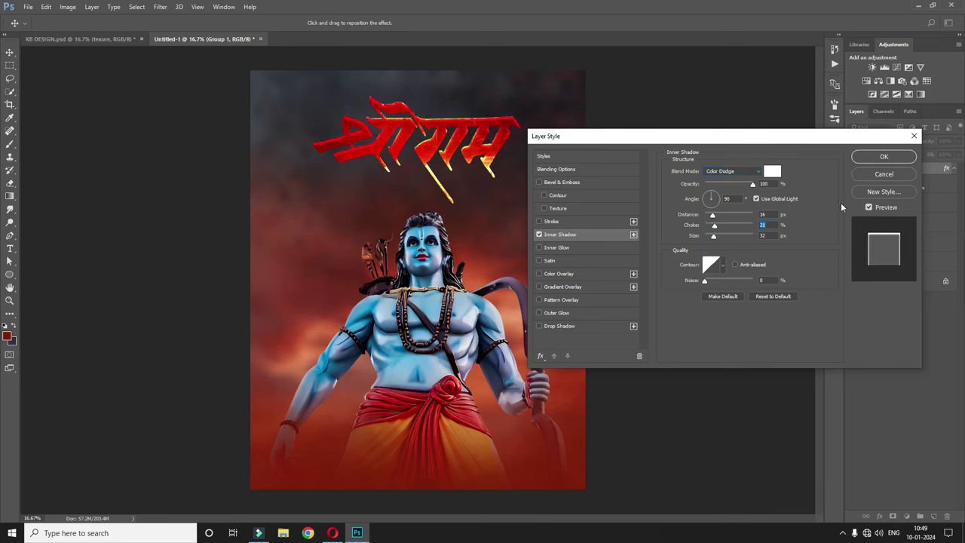
pyautogui.click(878, 160)
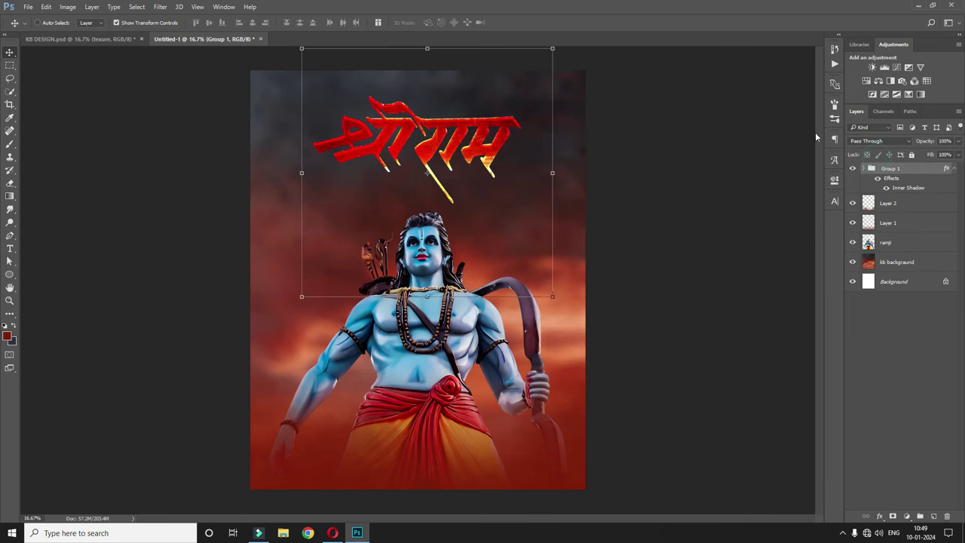
# Add a faint black drop shadow to Group 1 with adjusted size and distance.
pyautogui.rightClick(879, 173)
pyautogui.click(862, 177)
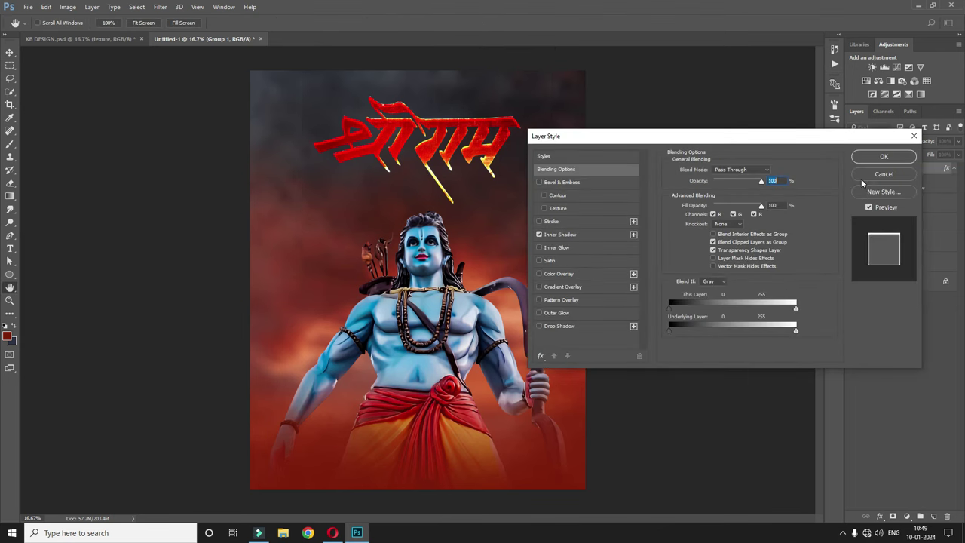
pyautogui.click(559, 326)
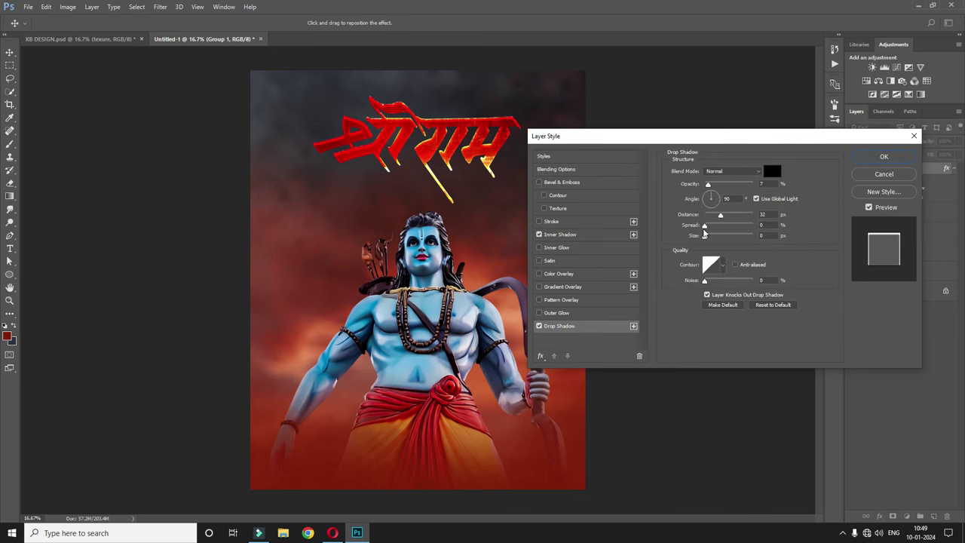
pyautogui.moveTo(704, 237); pyautogui.dragTo(724, 217)
pyautogui.click(883, 156)
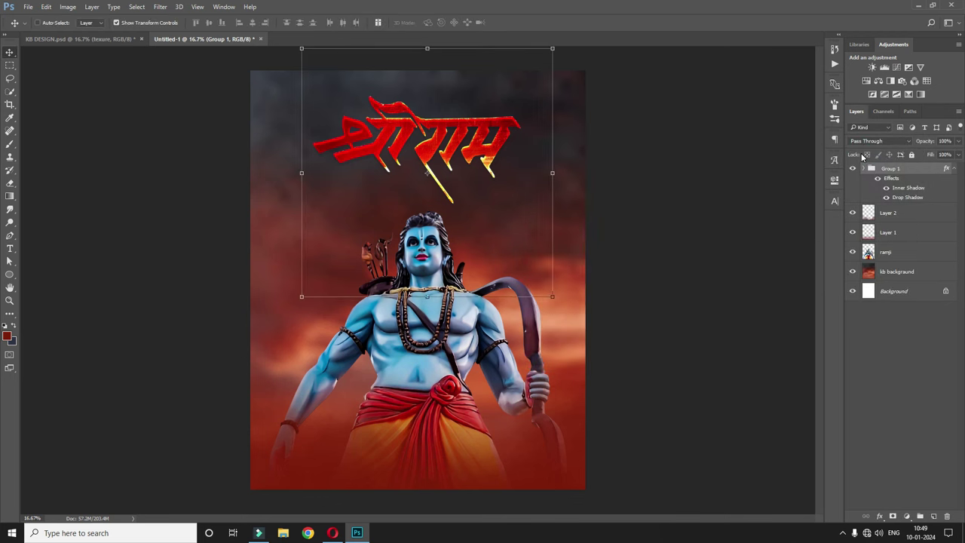
pyautogui.hotkey('ctrl', '+')
# Copy जय from the KB DESIGN heading, paste it into the poster, and enlarge it left of the title.
pyautogui.hotkey('ctrl', '-')
pyautogui.hotkey('ctrl', '-')
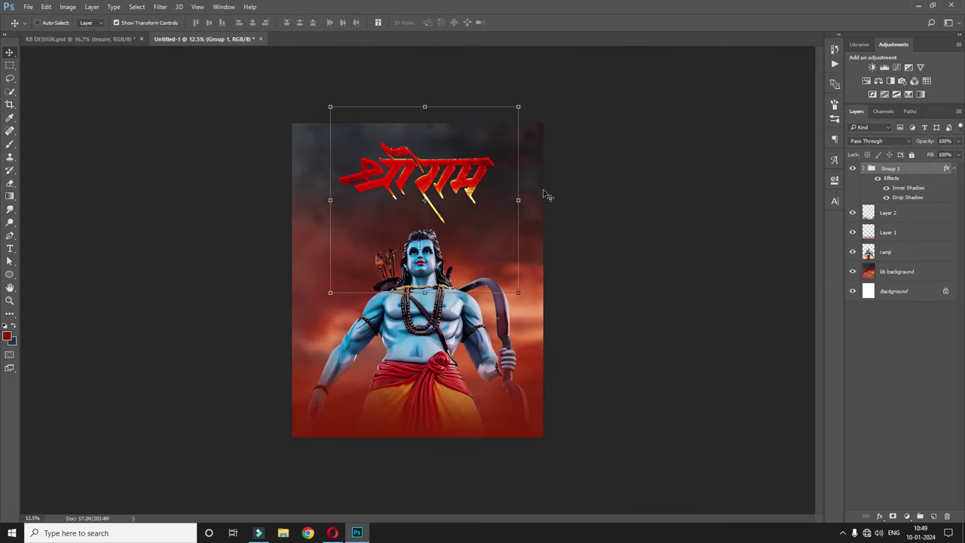
pyautogui.hotkey('ctrl', '+')
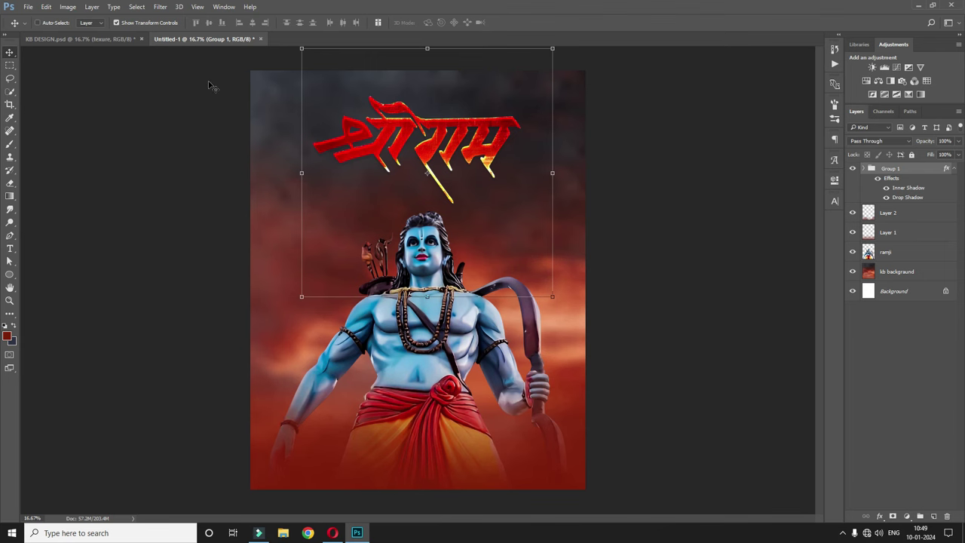
pyautogui.click(98, 40)
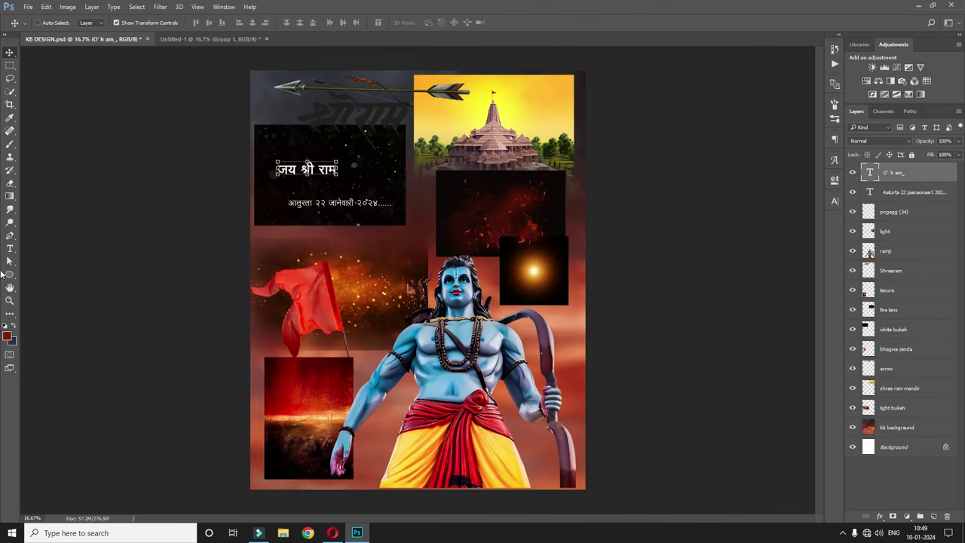
pyautogui.click(9, 248)
pyautogui.moveTo(297, 170); pyautogui.dragTo(181, 170)
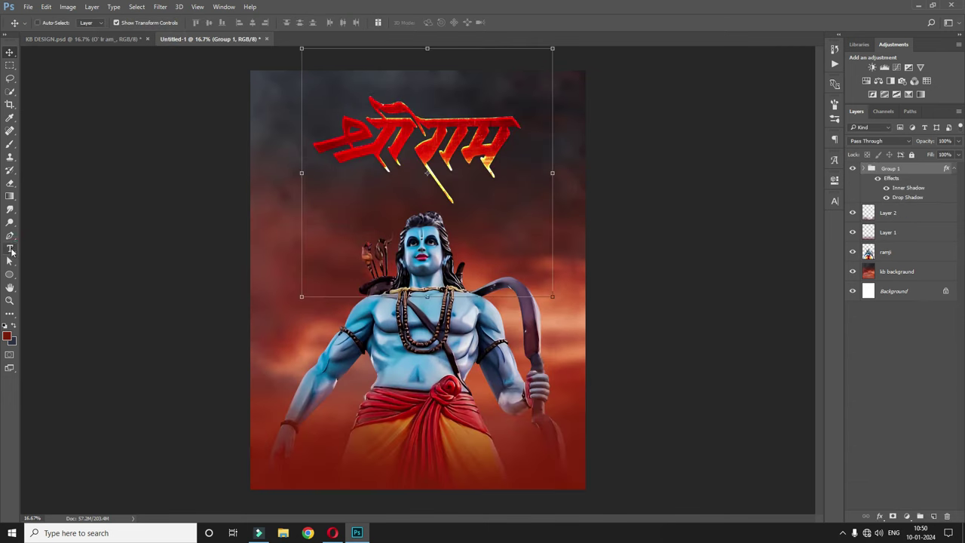
pyautogui.click(10, 248)
pyautogui.click(310, 106)
pyautogui.hotkey('ctrl', 'v')
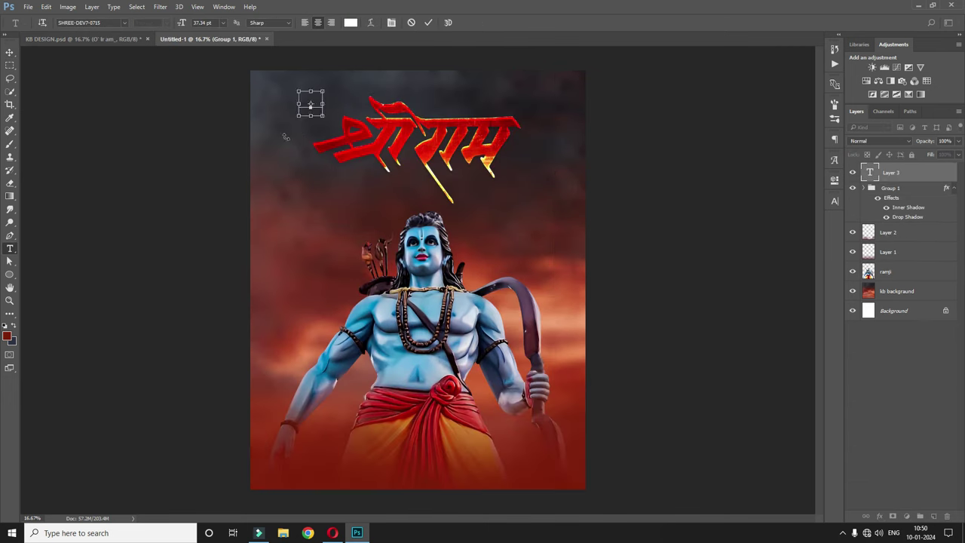
pyautogui.click(10, 53)
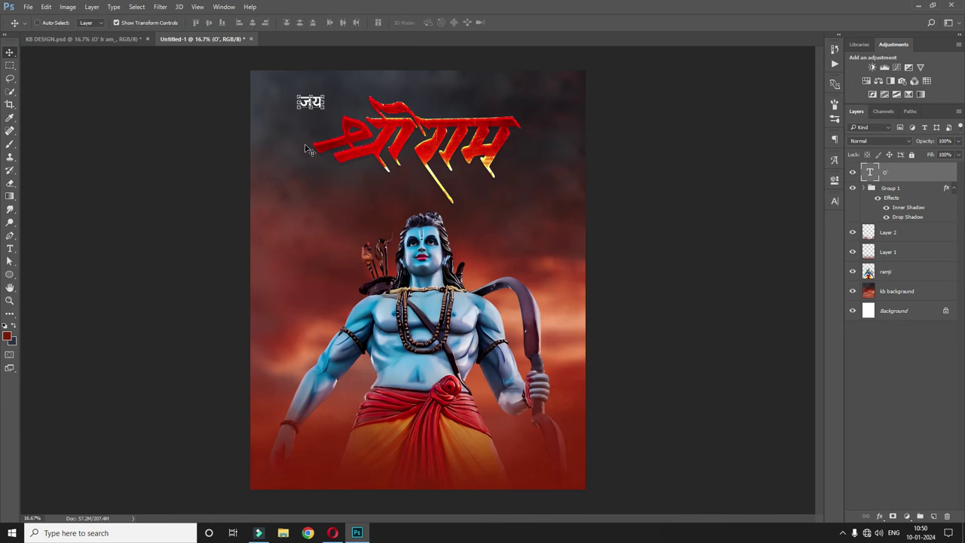
pyautogui.moveTo(329, 113)
pyautogui.mouseDown()
pyautogui.moveTo(351, 128)
pyautogui.moveTo(411, 138)
pyautogui.mouseUp()
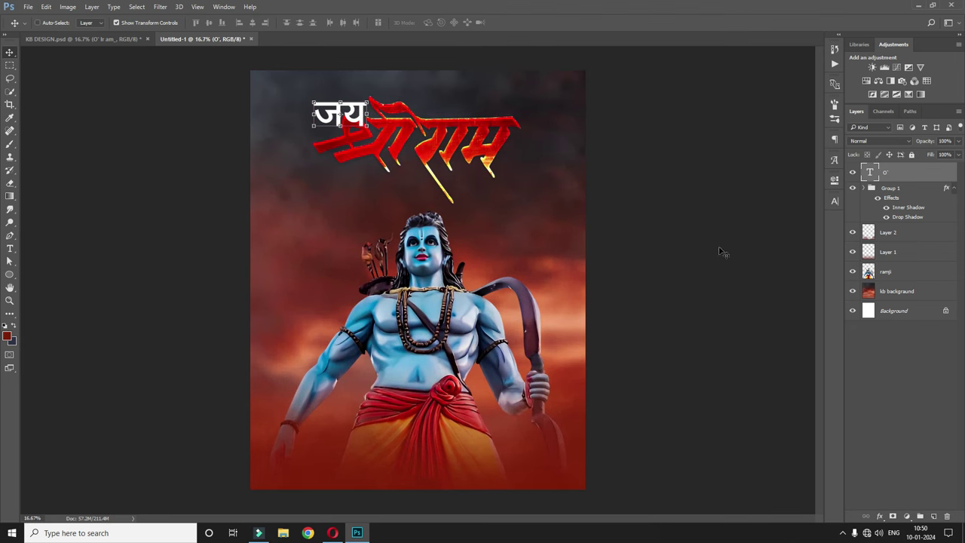
# Bring in the fiery texture from KB DESIGN, scale it, and clip it to the जय text.
pyautogui.click(100, 42)
pyautogui.click(887, 289)
pyautogui.moveTo(308, 389)
pyautogui.mouseDown()
pyautogui.moveTo(177, 38)
pyautogui.moveTo(355, 108)
pyautogui.mouseUp()
pyautogui.hotkey('ctrl', 't')
pyautogui.moveTo(398, 194); pyautogui.dragTo(454, 228)
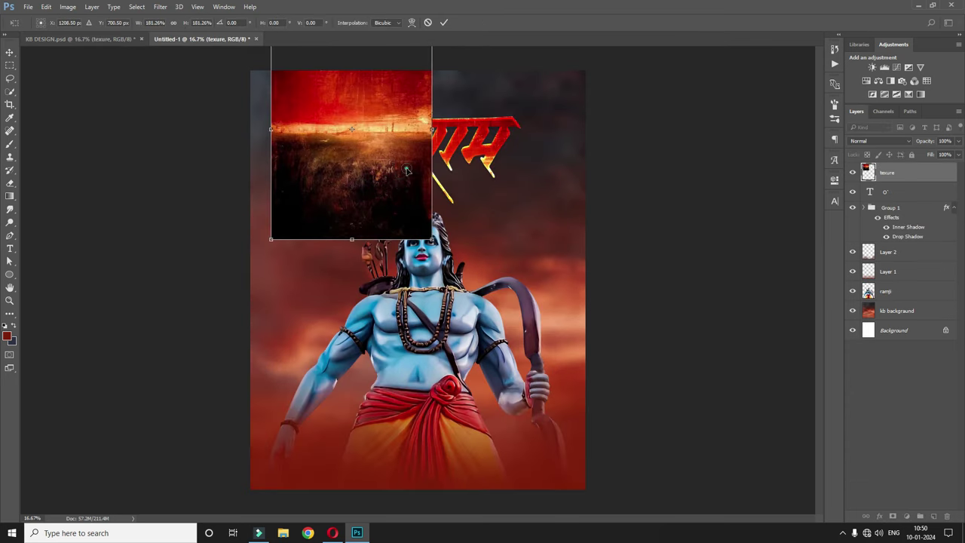
pyautogui.press('Return')
pyautogui.rightClick(887, 174)
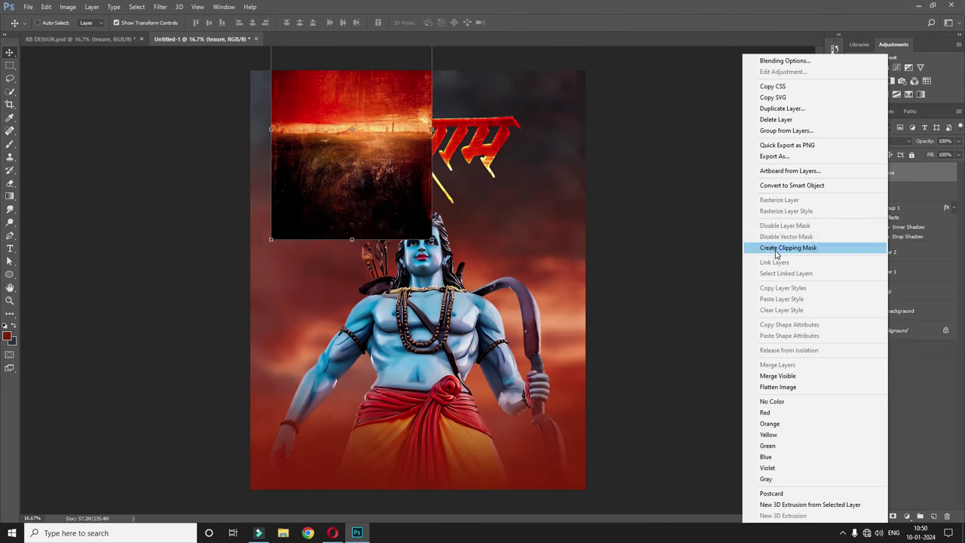
pyautogui.click(788, 247)
pyautogui.moveTo(361, 79)
pyautogui.mouseDown()
pyautogui.moveTo(385, 105)
pyautogui.moveTo(371, 106)
pyautogui.mouseUp()
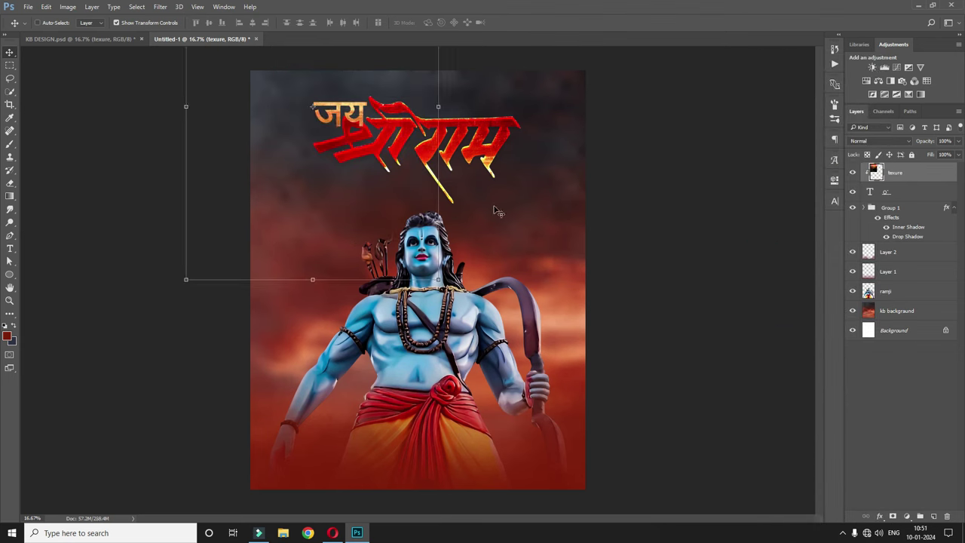
pyautogui.click(852, 208)
pyautogui.click(852, 208)
pyautogui.click(853, 208)
pyautogui.rightClick(900, 212)
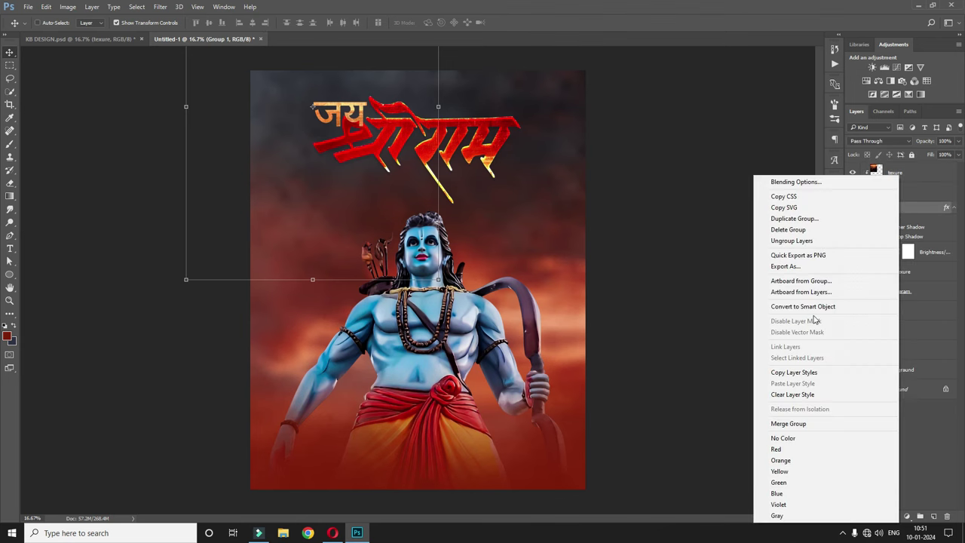
# Copy the title's shadow style, group जय with its texture, and paste the style onto the group.
pyautogui.click(801, 371)
pyautogui.click(895, 180)
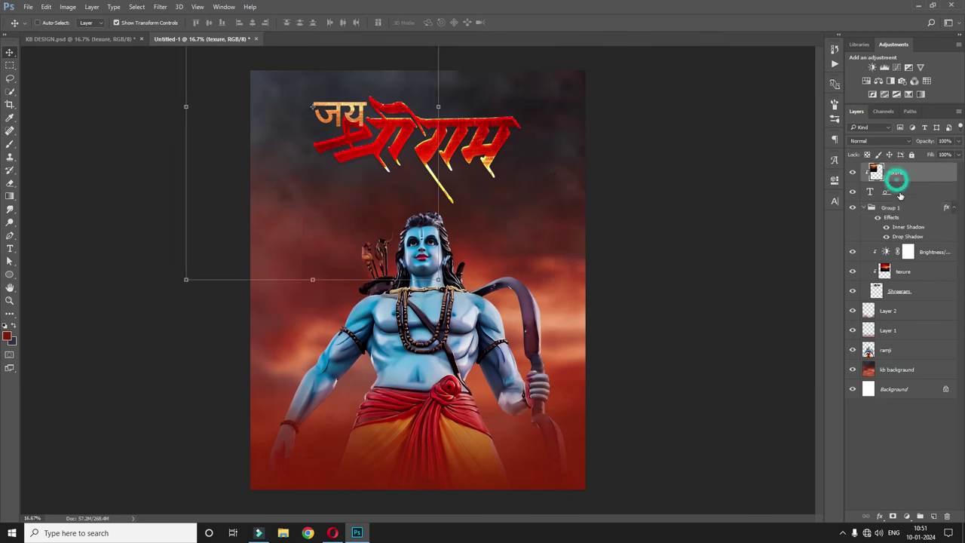
pyautogui.hotkey('ctrl', 'g')
pyautogui.click(852, 169)
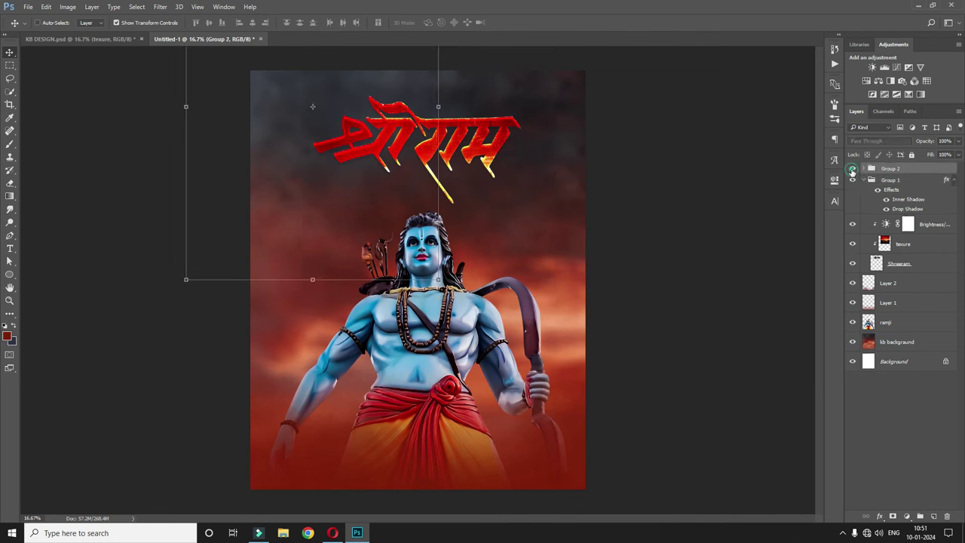
pyautogui.click(852, 169)
pyautogui.rightClick(867, 170)
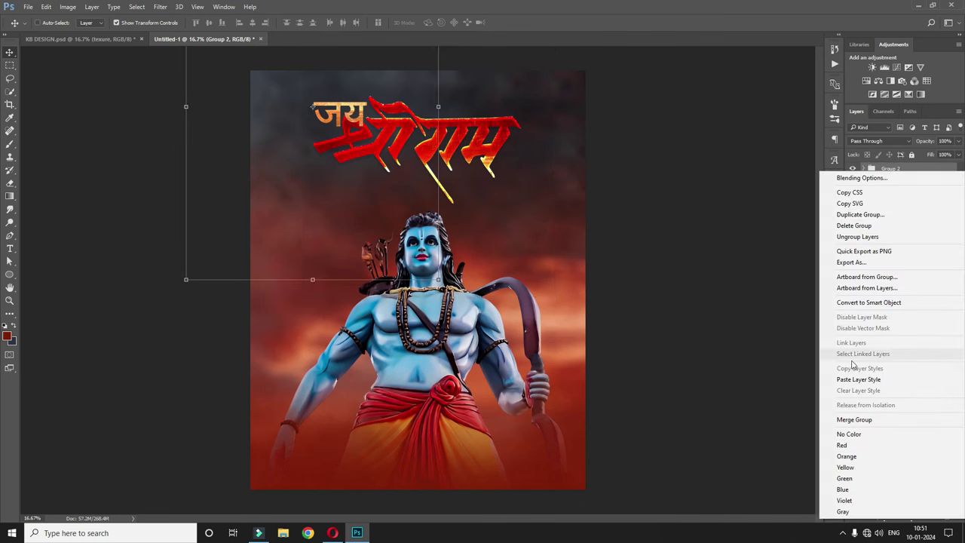
pyautogui.click(852, 379)
pyautogui.hotkey('ctrl', 't')
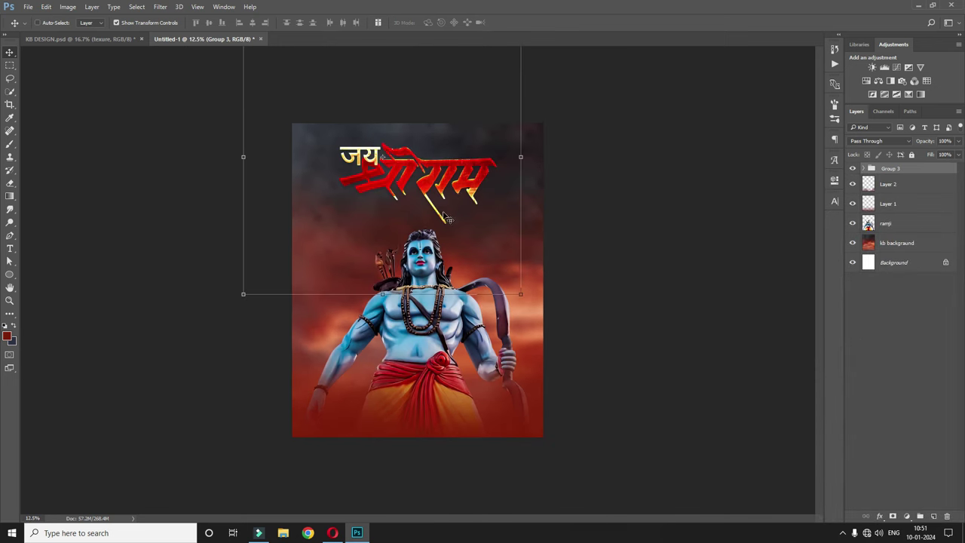
# Bring the आतुरता २२ जानेवारी २०२४ date line from KB DESIGN and enlarge it beneath the title.
pyautogui.click(90, 41)
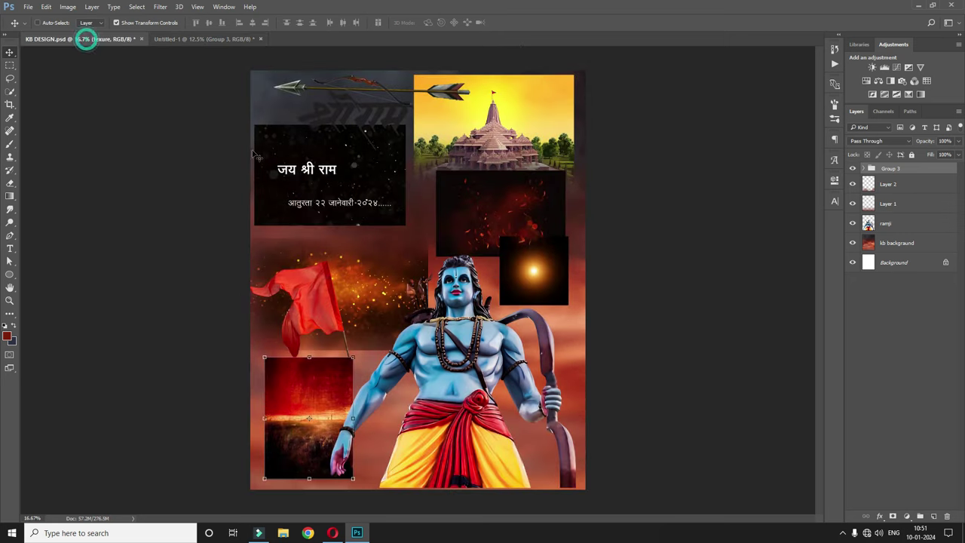
pyautogui.rightClick(349, 211)
pyautogui.click(362, 212)
pyautogui.moveTo(354, 211)
pyautogui.mouseDown()
pyautogui.moveTo(248, 62)
pyautogui.moveTo(469, 203)
pyautogui.mouseUp()
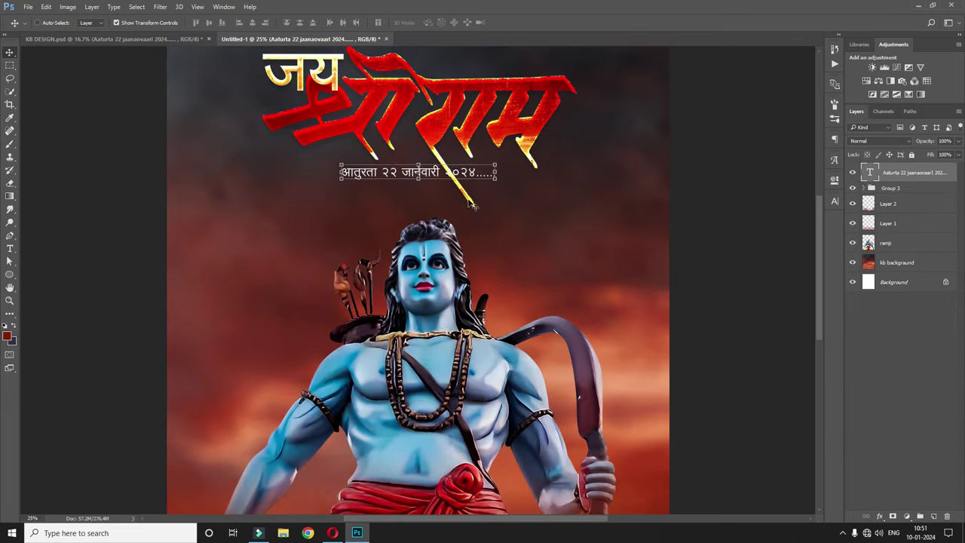
pyautogui.moveTo(340, 172); pyautogui.dragTo(327, 171)
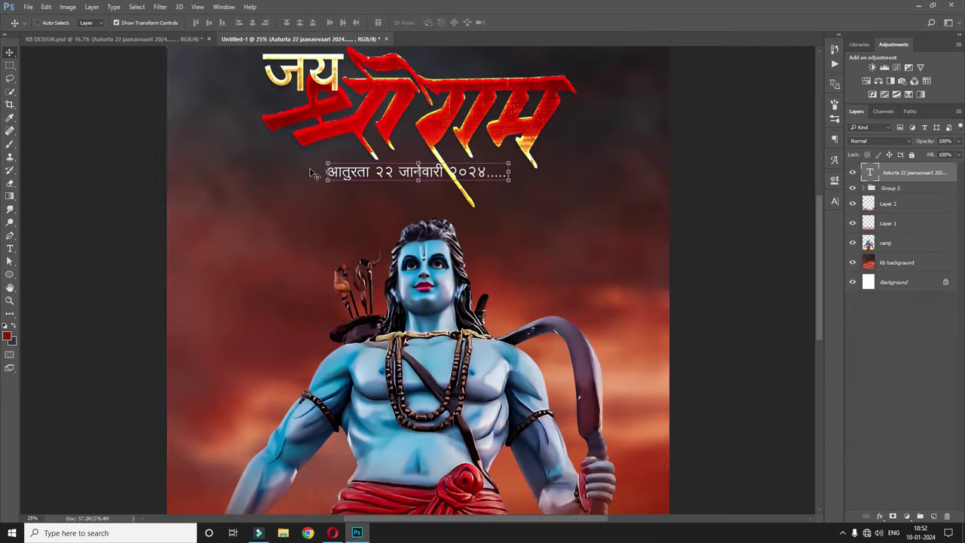
pyautogui.hotkey('ctrl', '-')
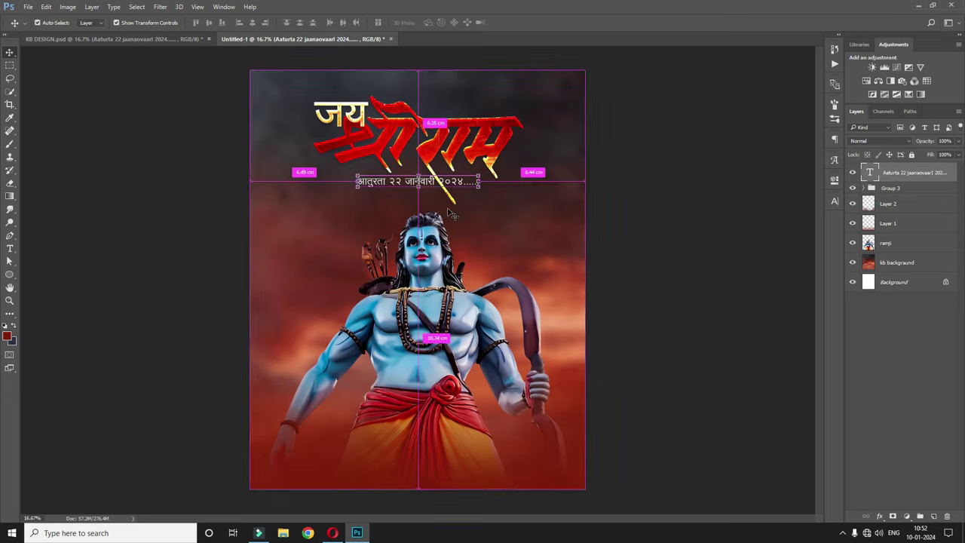
pyautogui.hotkey('ctrl', '+')
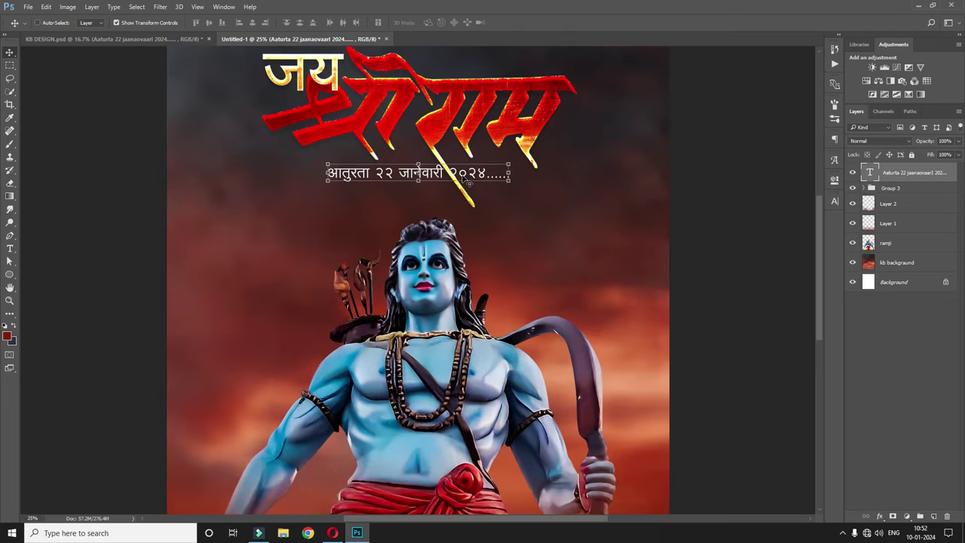
pyautogui.scroll(2, 491, 200)
pyautogui.rightClick(899, 175)
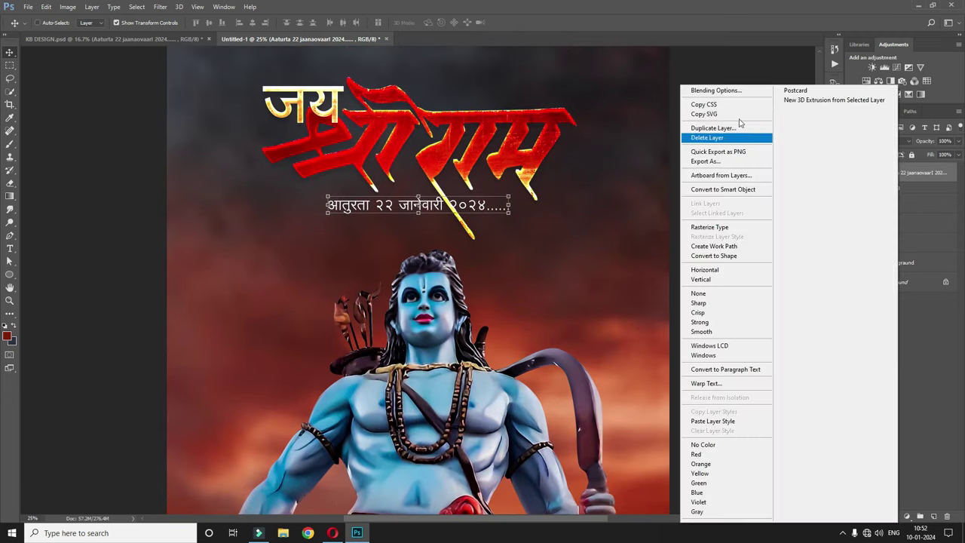
# Give the date text layer a 10 px dark maroon Stroke positioned Outside.
pyautogui.click(716, 89)
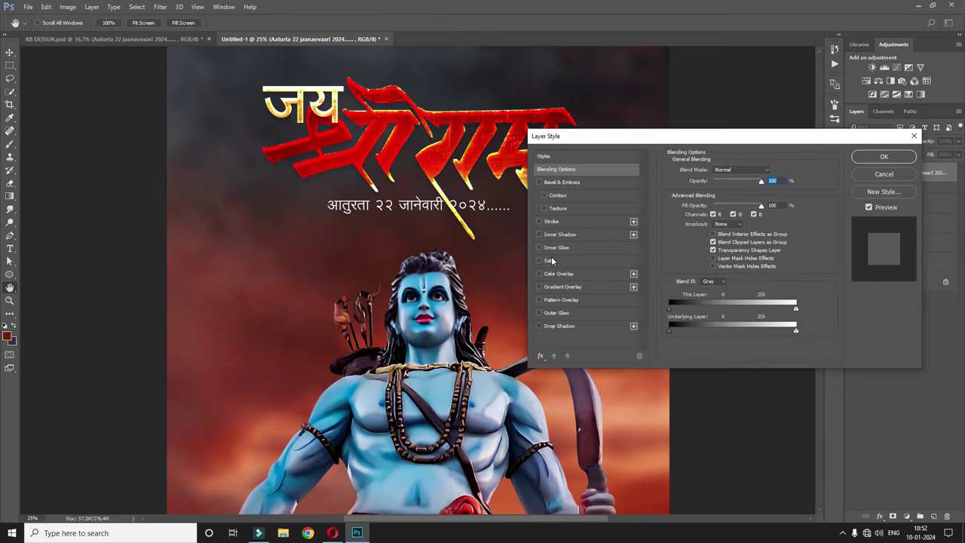
pyautogui.click(541, 219)
pyautogui.click(582, 219)
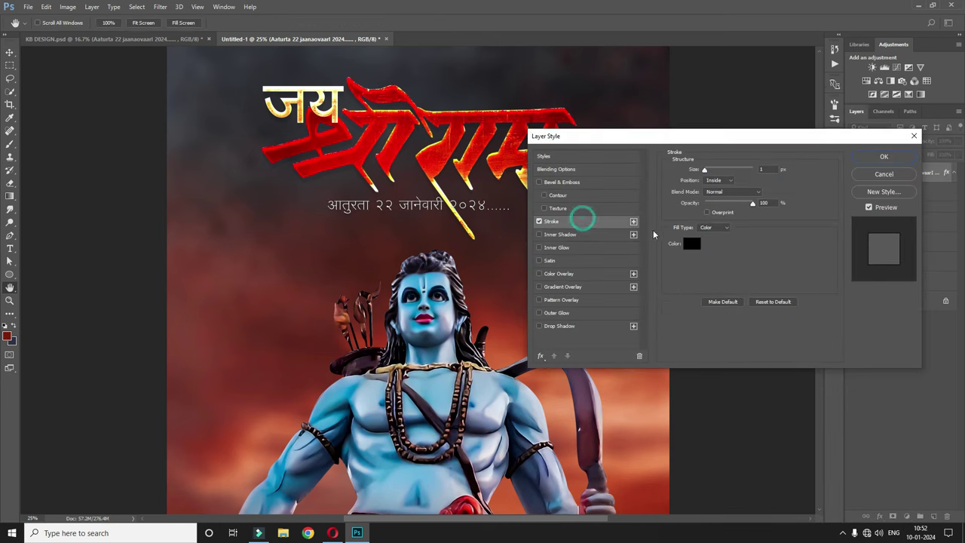
pyautogui.click(719, 181)
pyautogui.click(714, 175)
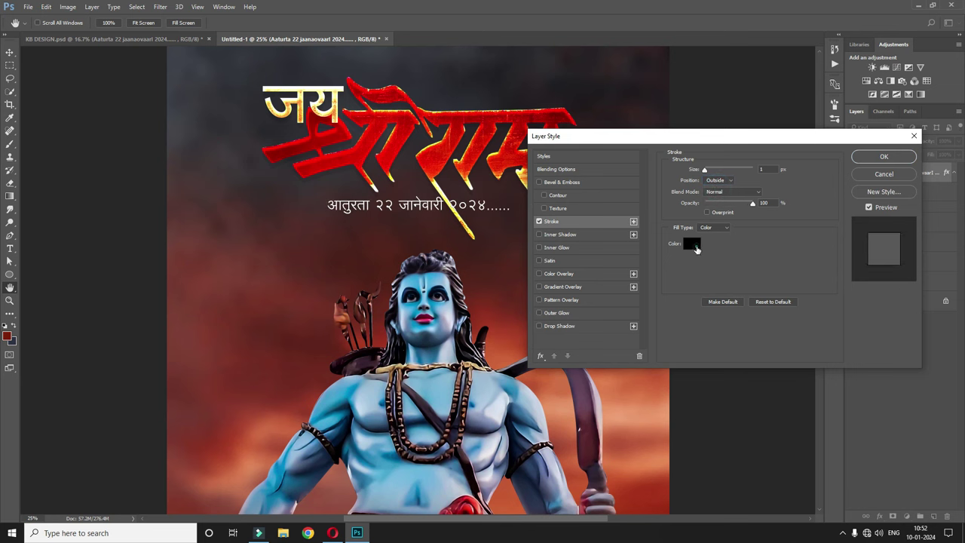
pyautogui.click(691, 242)
pyautogui.click(405, 194)
pyautogui.click(867, 267)
pyautogui.moveTo(706, 172); pyautogui.dragTo(711, 172)
pyautogui.click(880, 156)
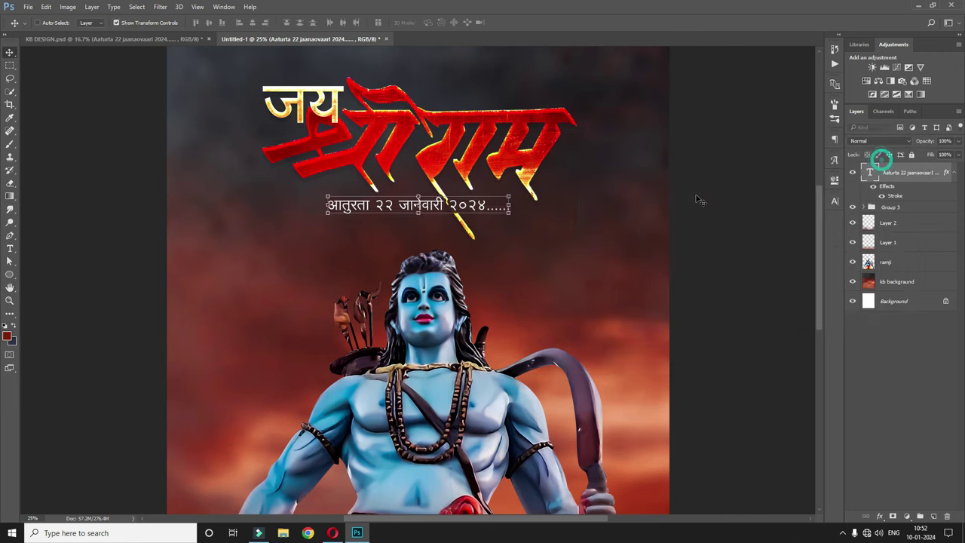
pyautogui.hotkey('ctrl', '0')
pyautogui.press('v')
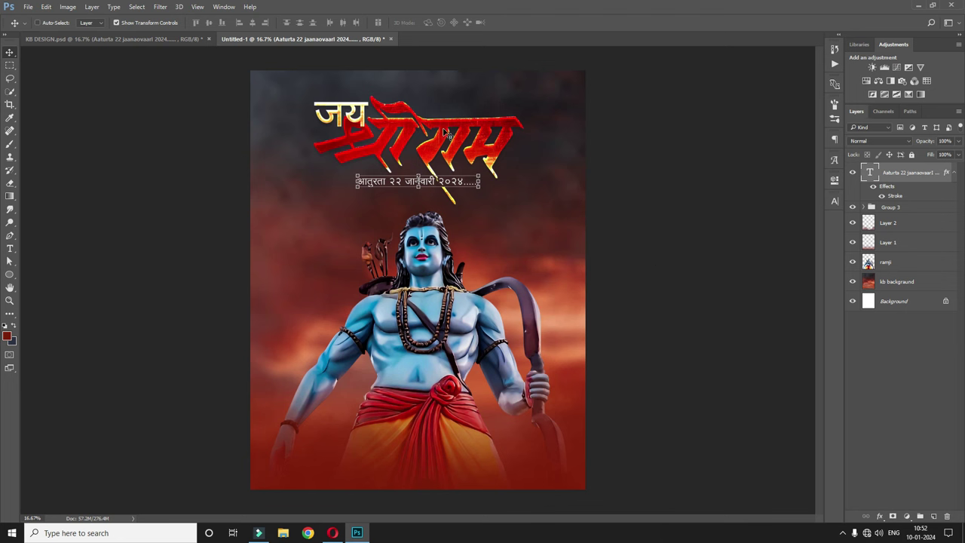
pyautogui.rightClick(443, 141)
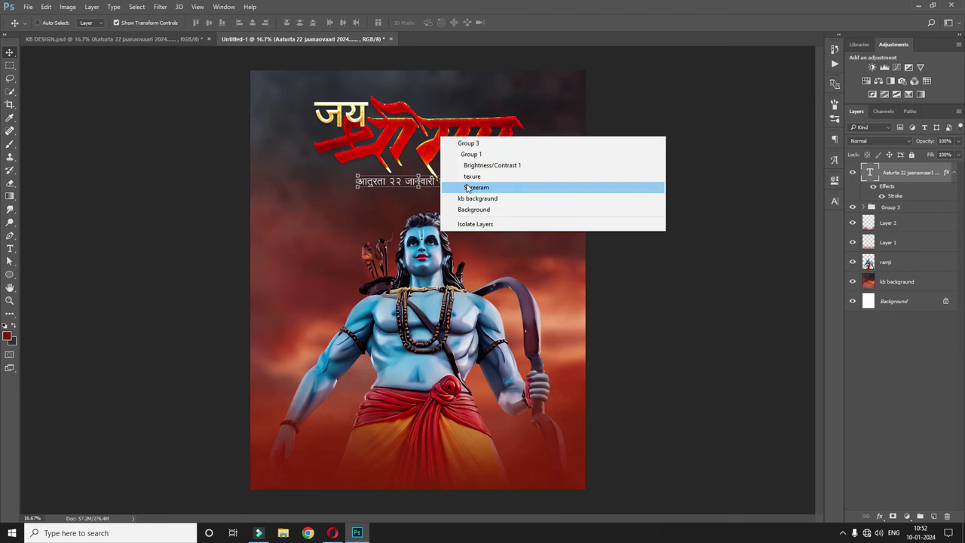
# Duplicate the Shreeram layer, enlarge the copy to 16.39 x 8.50 cm, and open its Blending Options.
pyautogui.click(456, 187)
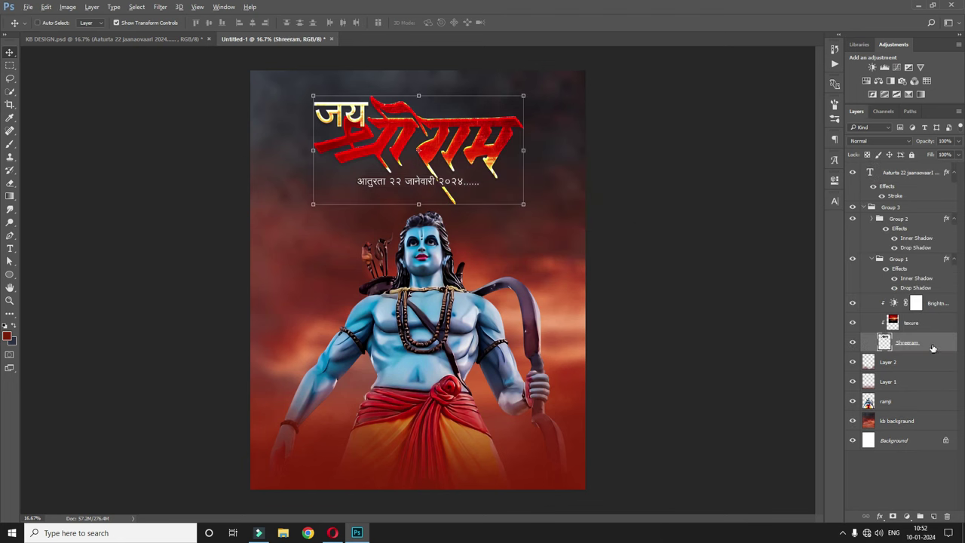
pyautogui.moveTo(931, 348); pyautogui.dragTo(881, 372)
pyautogui.hotkey('ctrl', 't')
pyautogui.moveTo(523, 204); pyautogui.dragTo(565, 223)
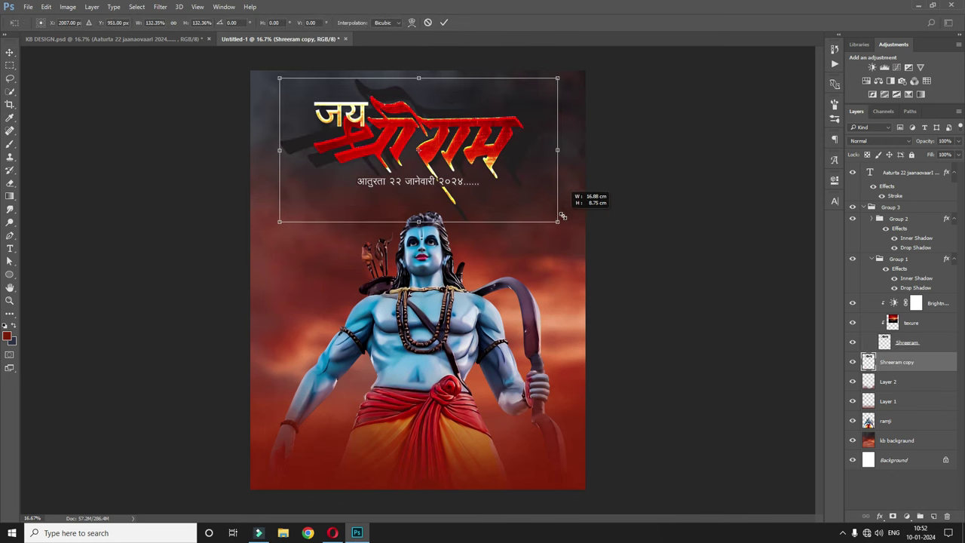
pyautogui.press('Return')
pyautogui.rightClick(905, 369)
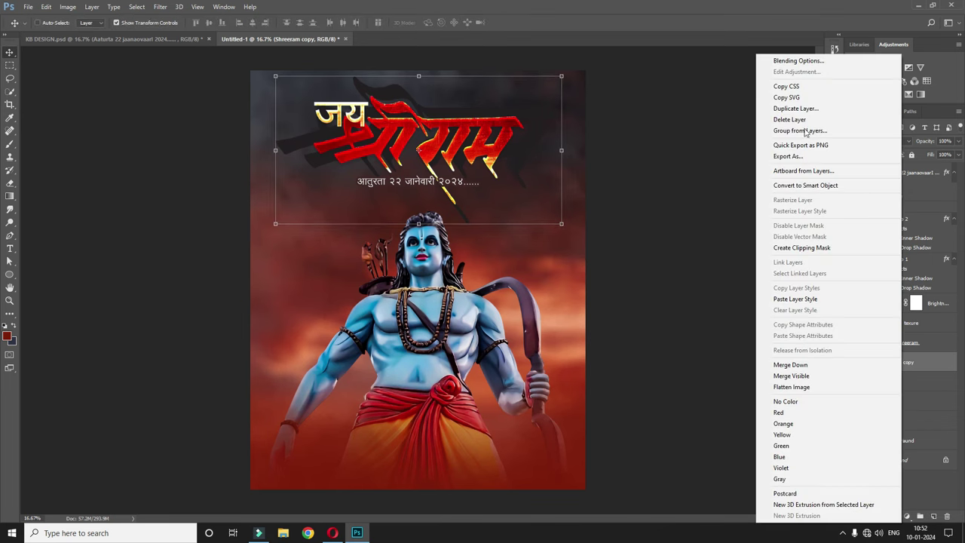
pyautogui.click(799, 64)
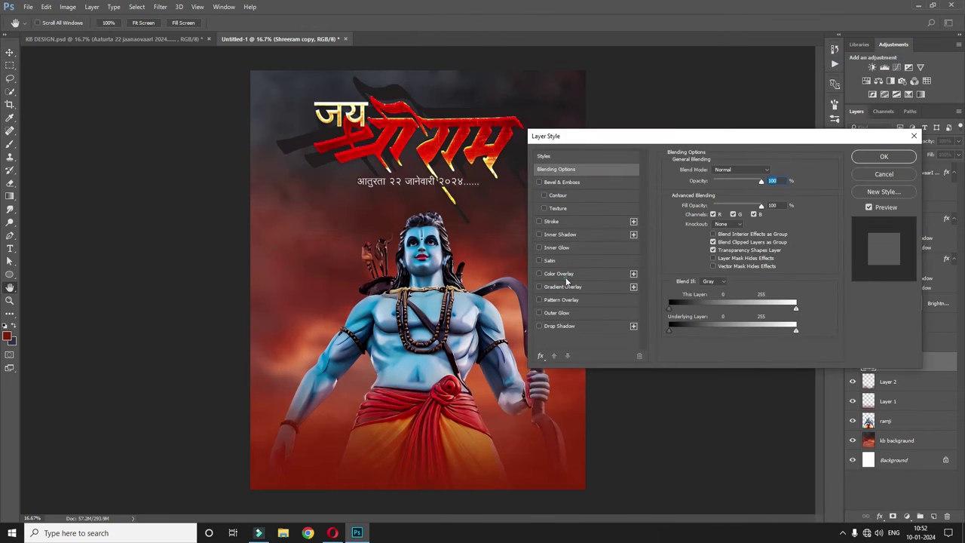
# Fill the Shreeram copy with a white Color Overlay and rasterize its layer style.
pyautogui.click(559, 273)
pyautogui.click(771, 171)
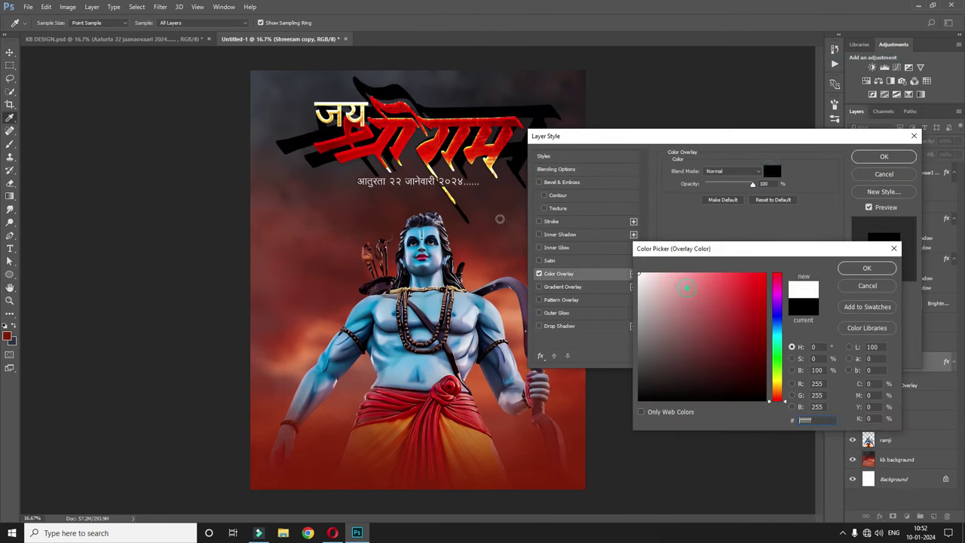
pyautogui.click(867, 267)
pyautogui.click(883, 156)
pyautogui.rightClick(902, 371)
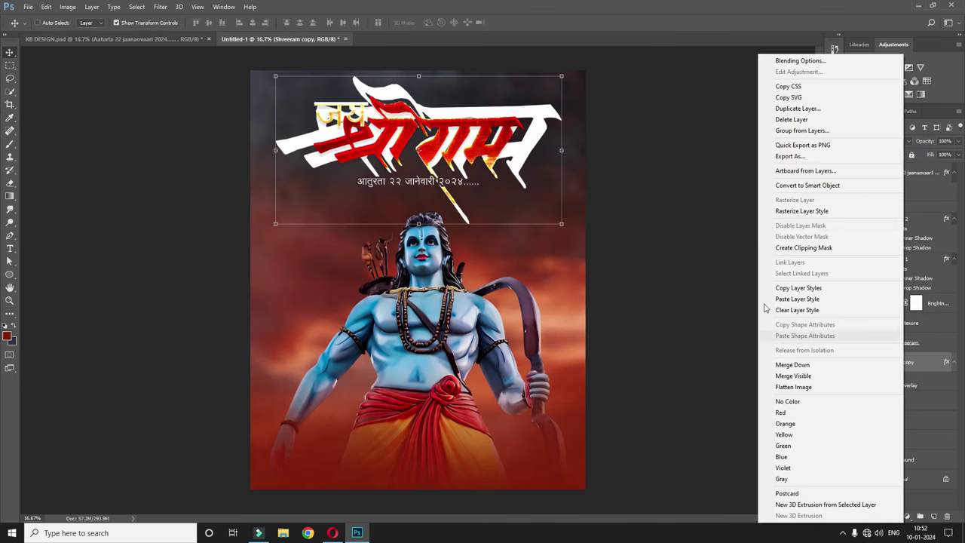
pyautogui.click(799, 210)
# Enlarge the white copy, set it to Overlay blend mode, and lower its opacity to 20%.
pyautogui.moveTo(561, 223); pyautogui.dragTo(578, 233)
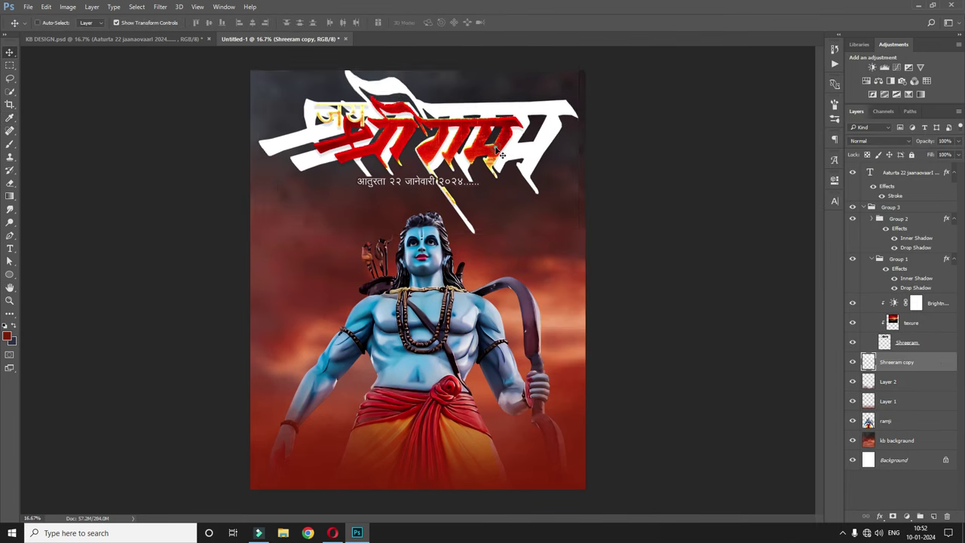
pyautogui.click(864, 206)
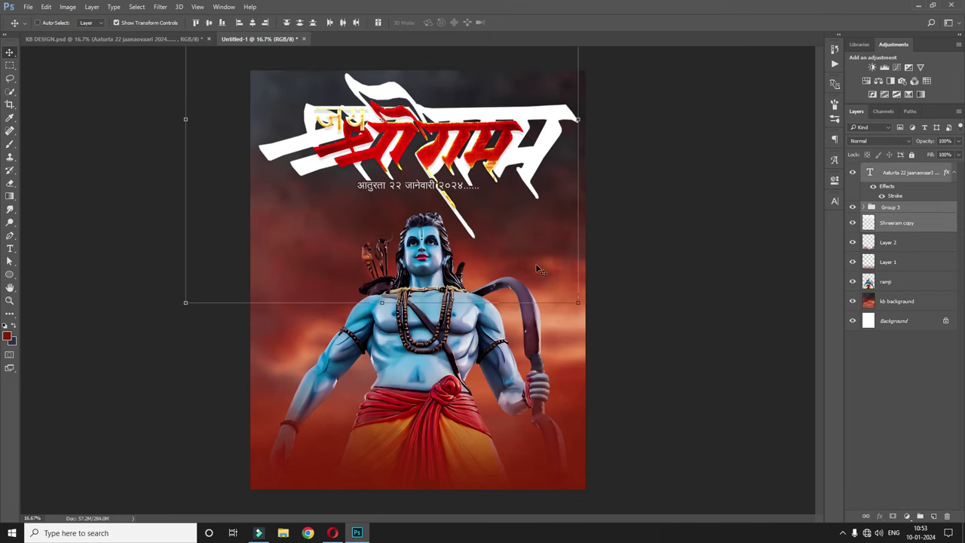
pyautogui.click(853, 222)
pyautogui.click(870, 141)
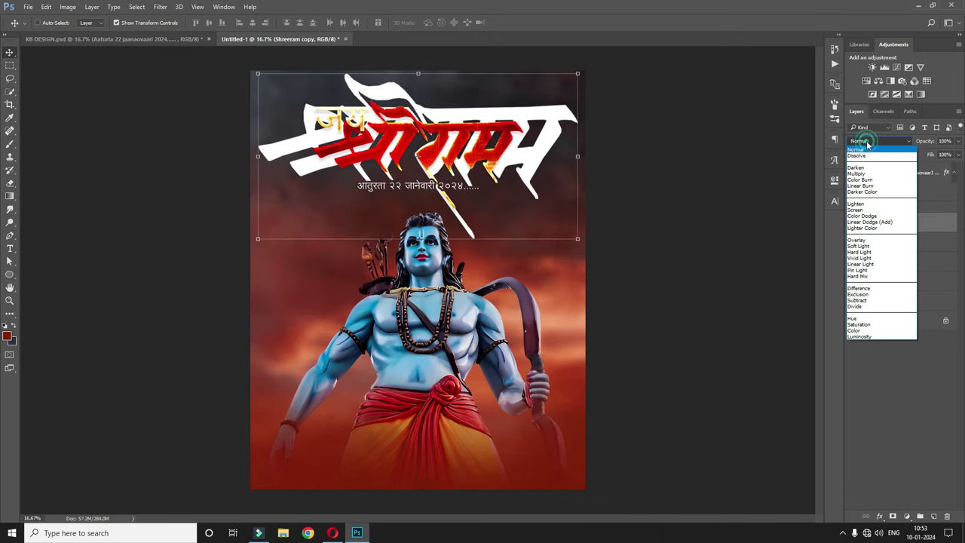
pyautogui.click(856, 240)
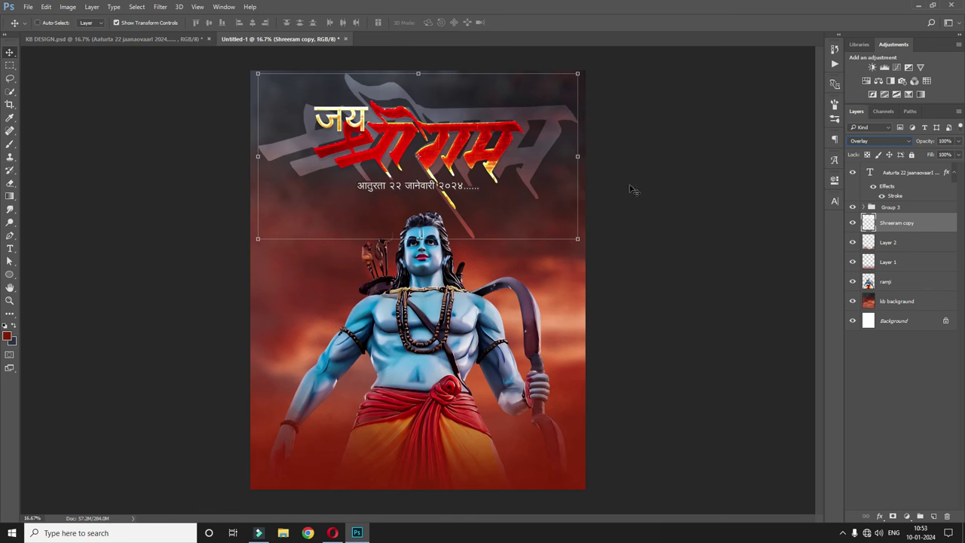
pyautogui.moveTo(932, 141); pyautogui.dragTo(887, 141)
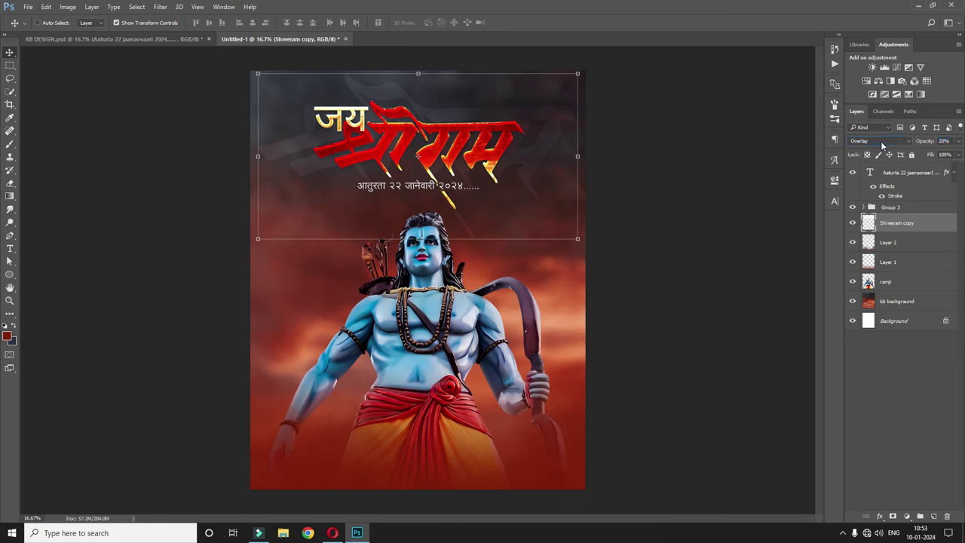
pyautogui.click(888, 281)
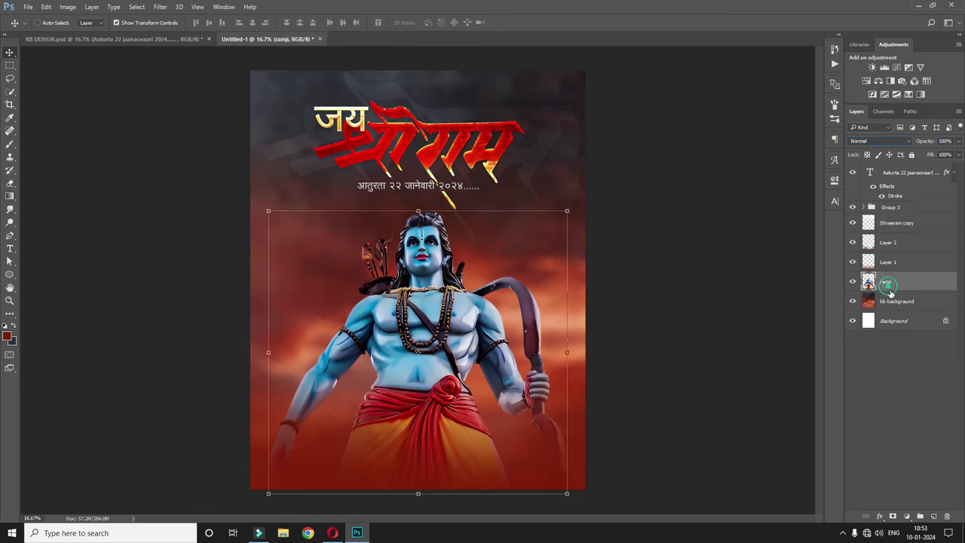
# Bring the shree ram mandir layer from KB DESIGN.psd into Untitled-1 and enlarge it behind Ram.
pyautogui.click(898, 301)
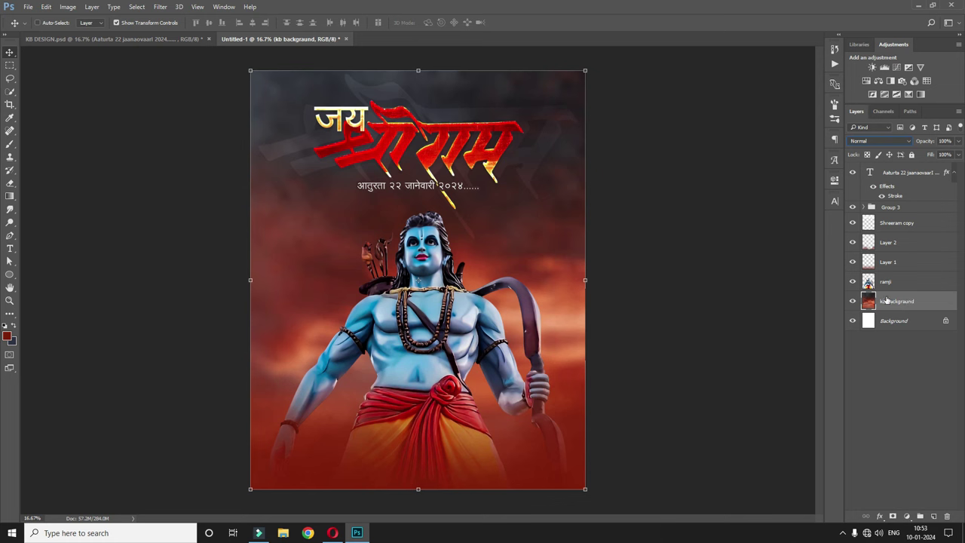
pyautogui.click(142, 36)
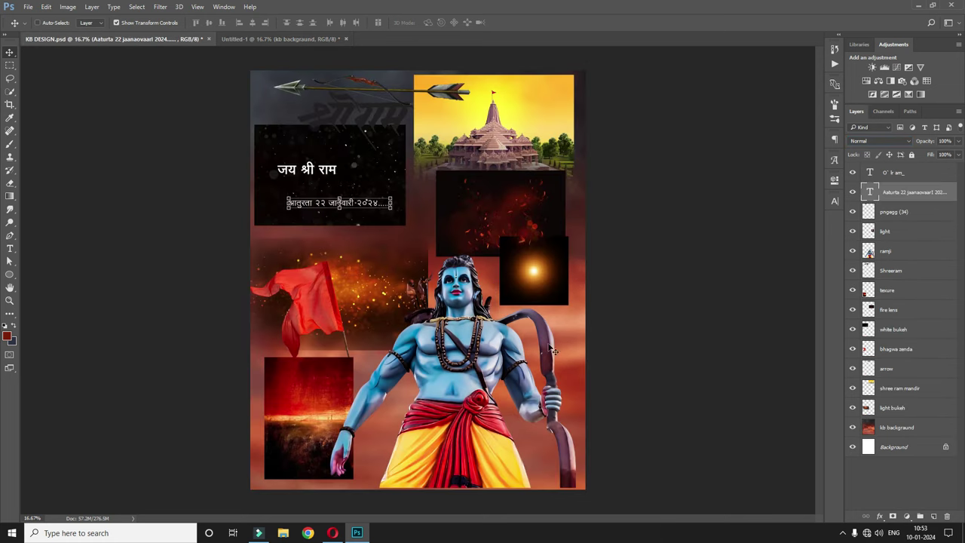
pyautogui.rightClick(525, 151)
pyautogui.click(535, 148)
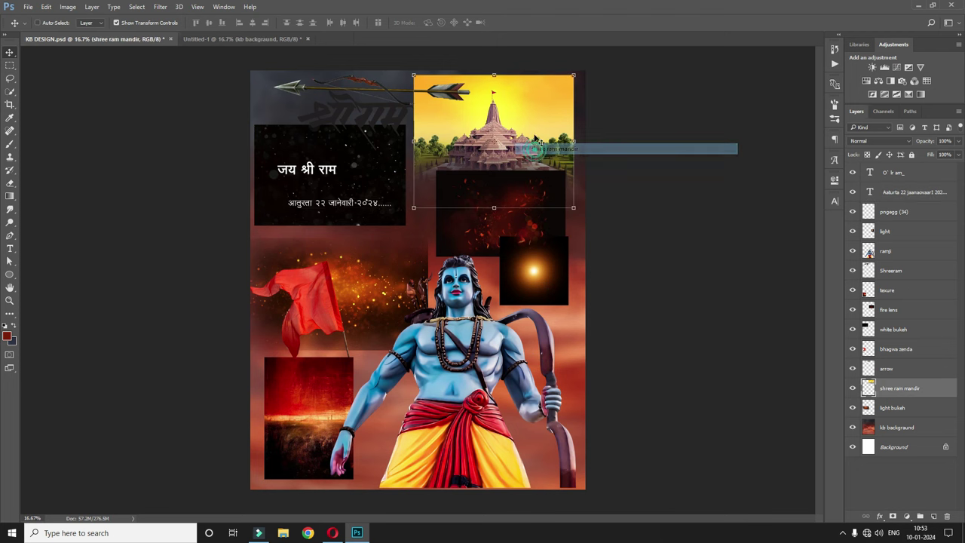
pyautogui.moveTo(533, 133); pyautogui.dragTo(224, 40)
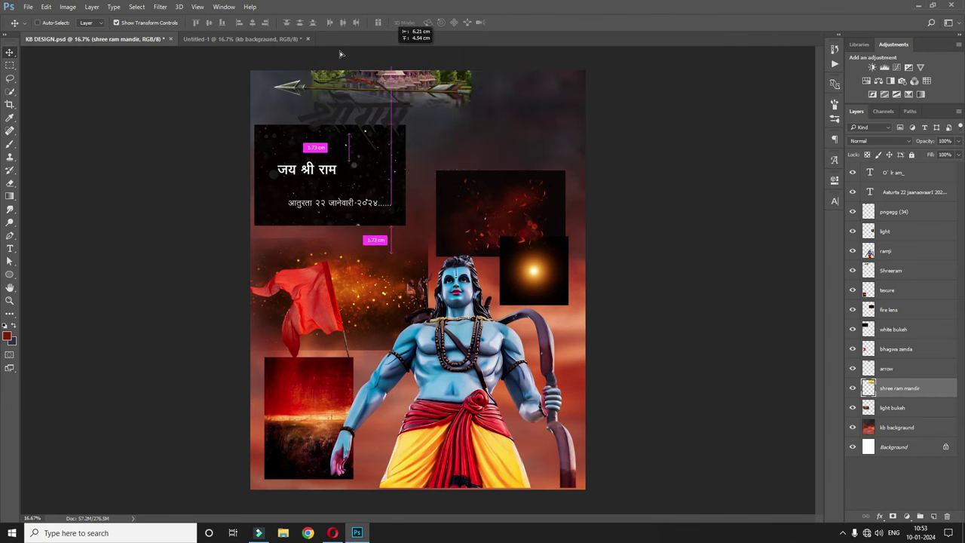
pyautogui.moveTo(224, 39)
pyautogui.mouseDown()
pyautogui.moveTo(433, 232)
pyautogui.moveTo(480, 318)
pyautogui.mouseUp()
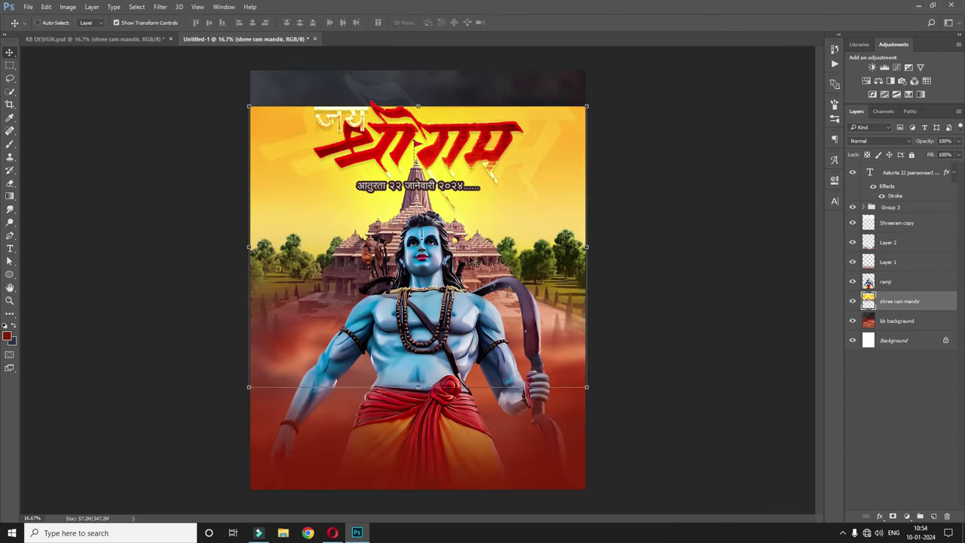
pyautogui.moveTo(480, 318); pyautogui.dragTo(474, 309)
pyautogui.hotkey('ctrl', 't')
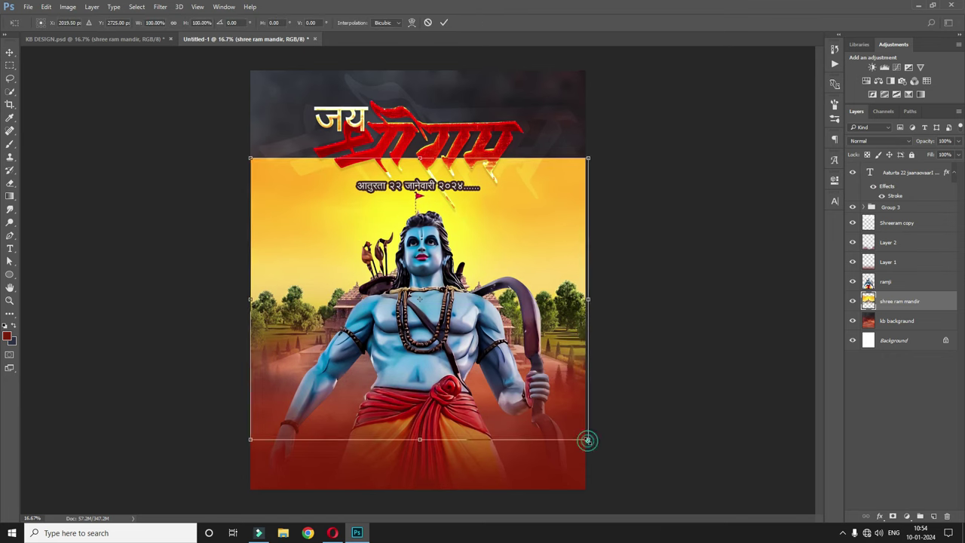
pyautogui.moveTo(586, 430); pyautogui.dragTo(622, 468)
pyautogui.moveTo(496, 297); pyautogui.dragTo(494, 298)
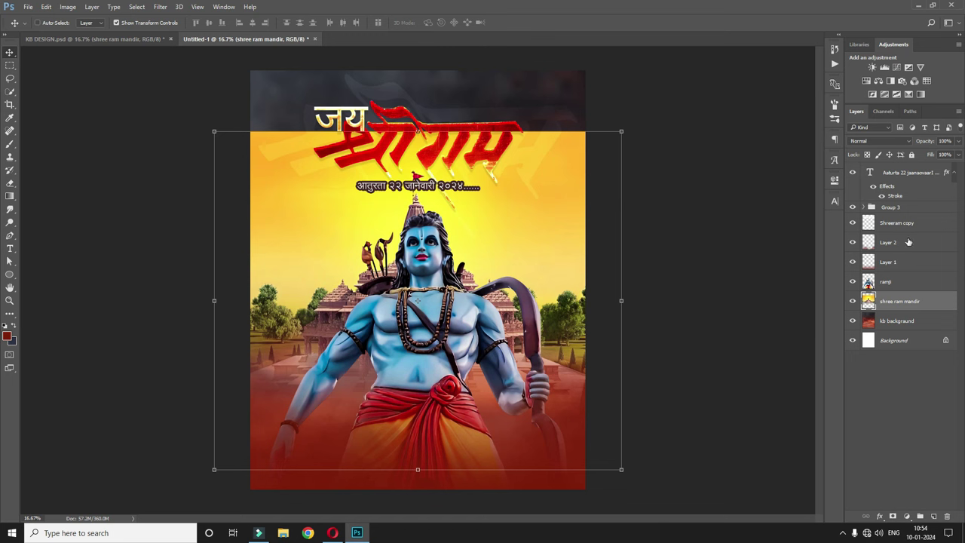
# Set the temple to Color Dodge, mask away its top near the title, and duplicate it.
pyautogui.click(875, 143)
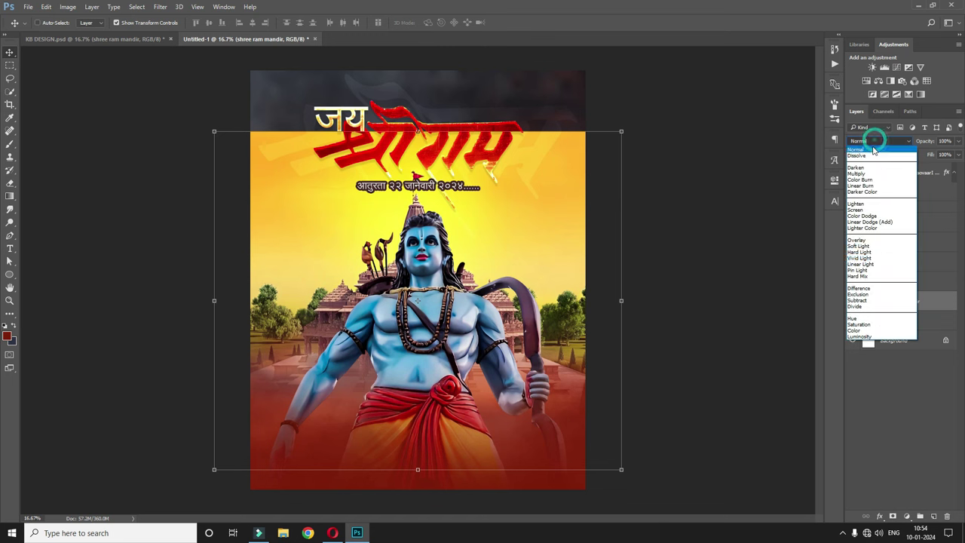
pyautogui.click(861, 216)
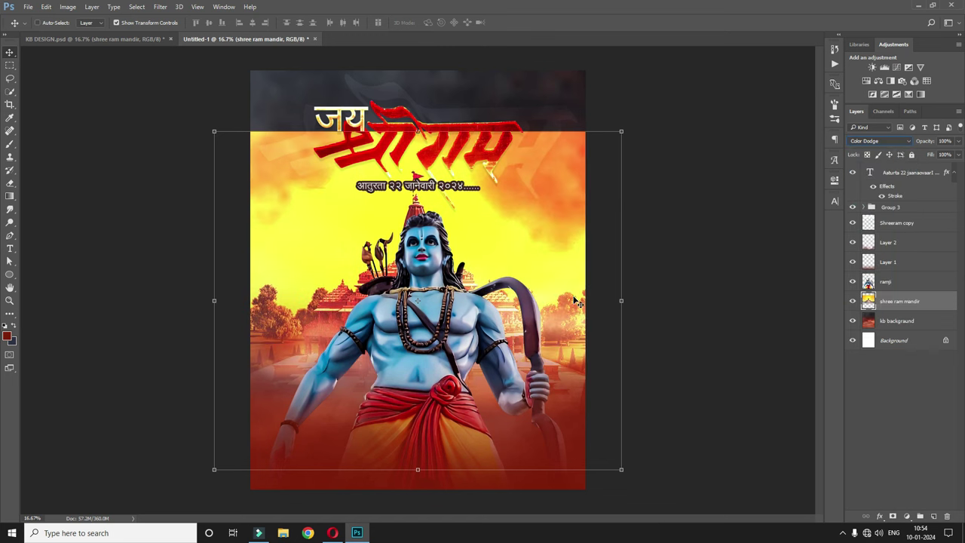
pyautogui.click(893, 517)
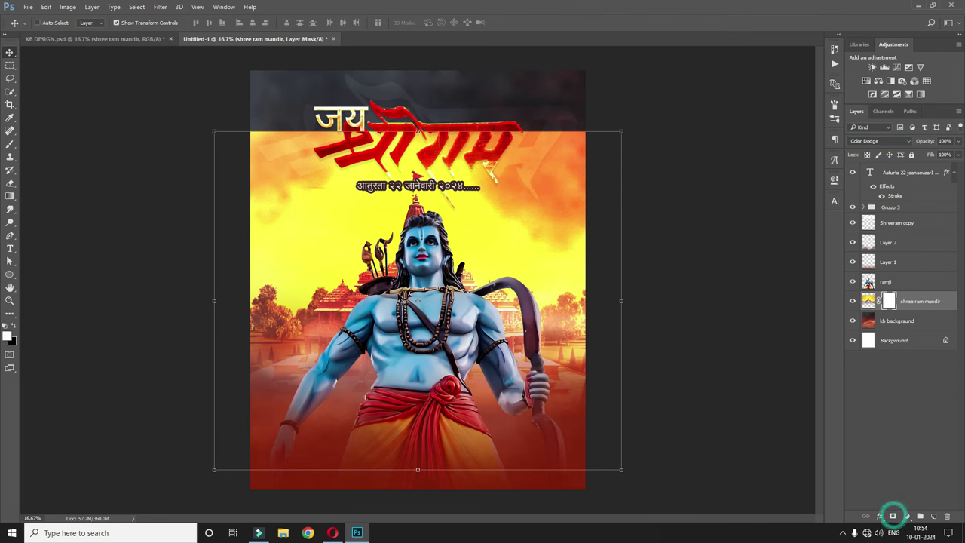
pyautogui.hotkey('ctrl', '-')
pyautogui.click(10, 183)
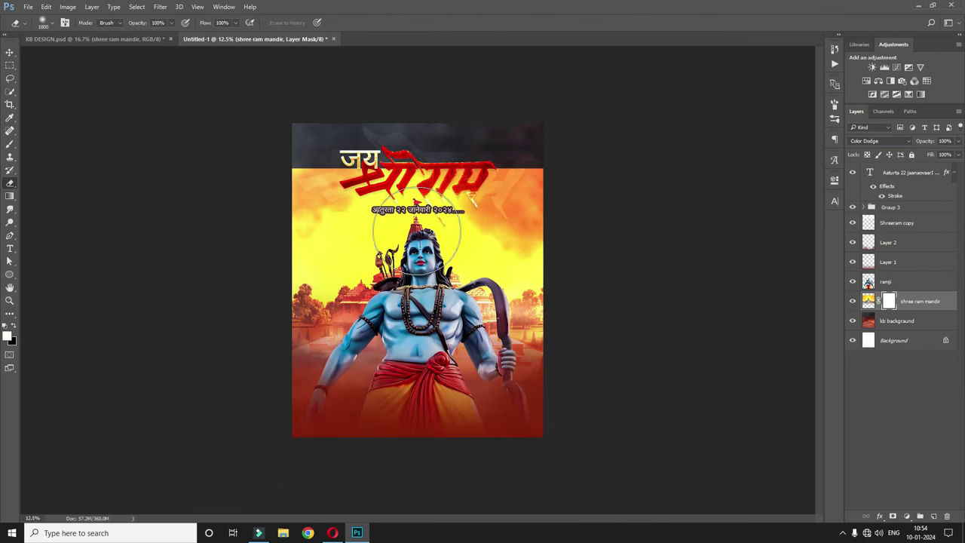
pyautogui.moveTo(302, 183)
pyautogui.mouseDown()
pyautogui.moveTo(469, 108)
pyautogui.moveTo(306, 215)
pyautogui.moveTo(338, 237)
pyautogui.moveTo(495, 129)
pyautogui.moveTo(505, 204)
pyautogui.mouseUp()
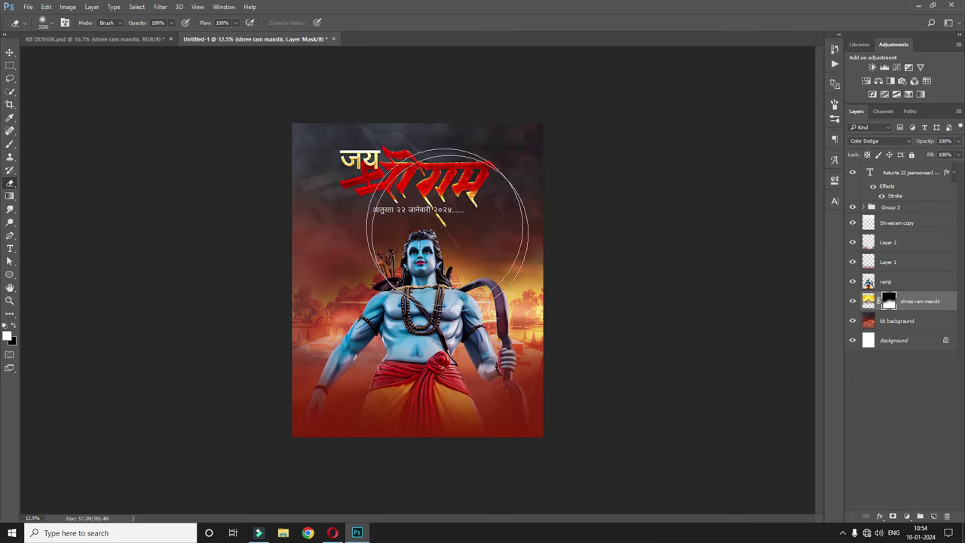
pyautogui.hotkey('ctrl', '+')
pyautogui.press('v')
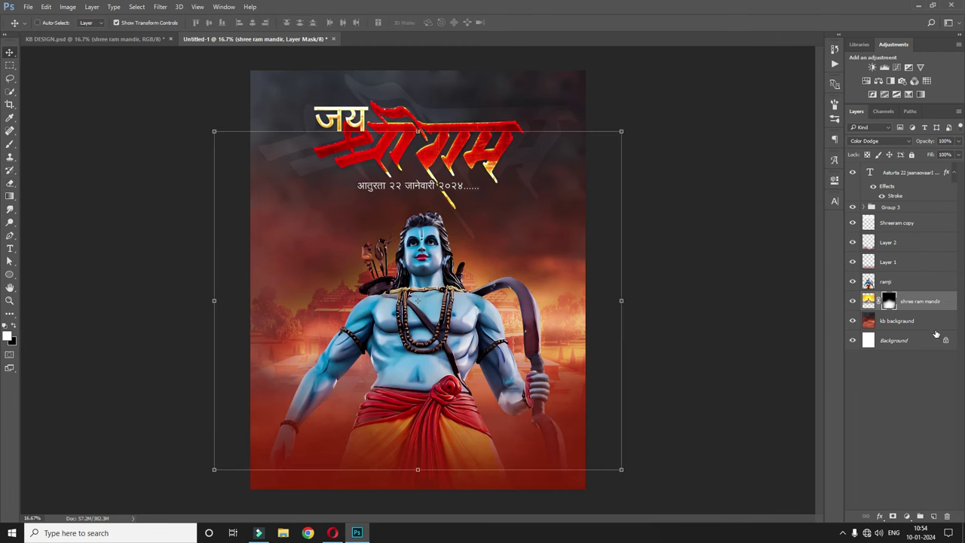
pyautogui.hotkey('ctrl', 'j')
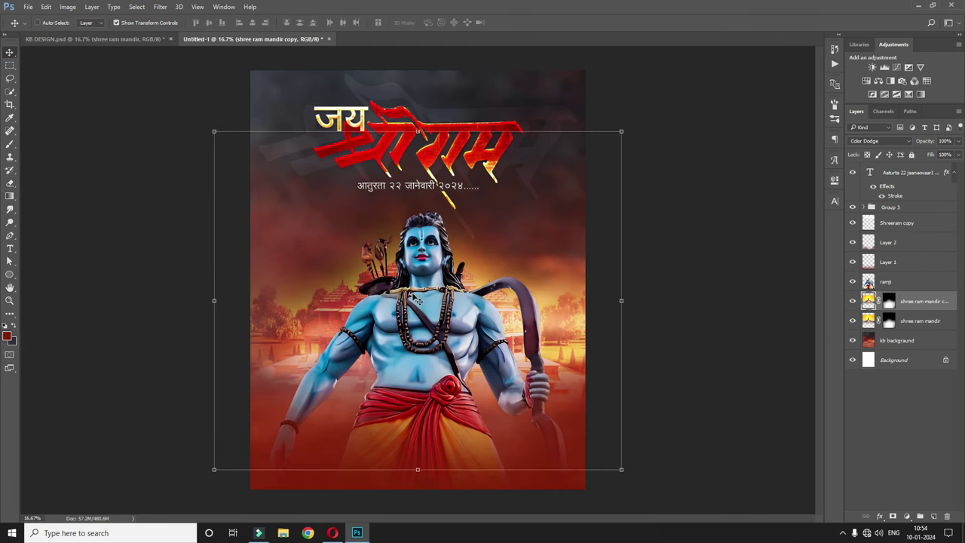
pyautogui.moveTo(417, 300); pyautogui.dragTo(417, 294)
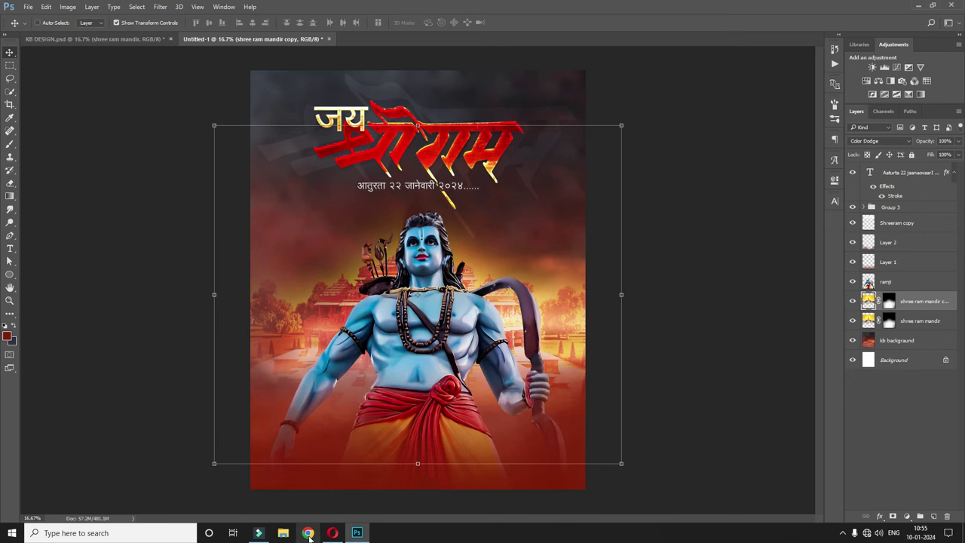
# Drag the light bukeh layer from KB DESIGN.psd into the poster, enlarge it, and blend it in Color Dodge.
pyautogui.click(106, 38)
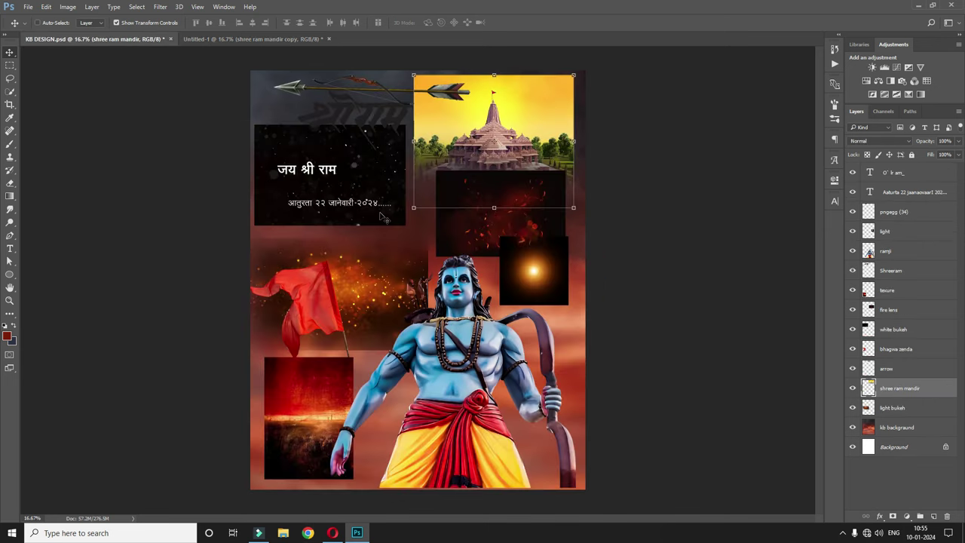
pyautogui.rightClick(404, 291)
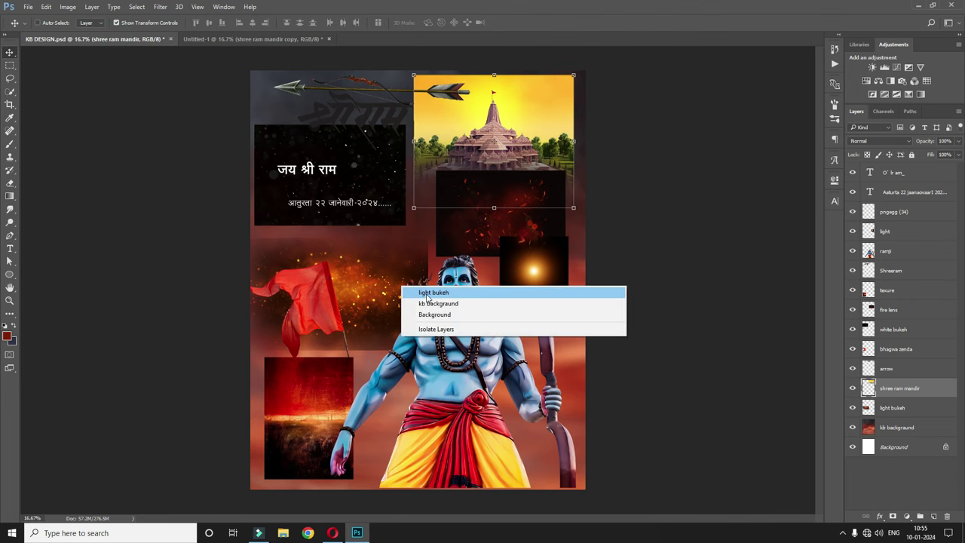
pyautogui.click(422, 289)
pyautogui.moveTo(422, 291)
pyautogui.mouseDown()
pyautogui.moveTo(329, 64)
pyautogui.moveTo(354, 324)
pyautogui.mouseUp()
pyautogui.hotkey('ctrl', 't')
pyautogui.moveTo(388, 354)
pyautogui.mouseDown()
pyautogui.moveTo(590, 369)
pyautogui.moveTo(566, 449)
pyautogui.mouseUp()
pyautogui.press('Return')
pyautogui.moveTo(547, 330); pyautogui.dragTo(552, 329)
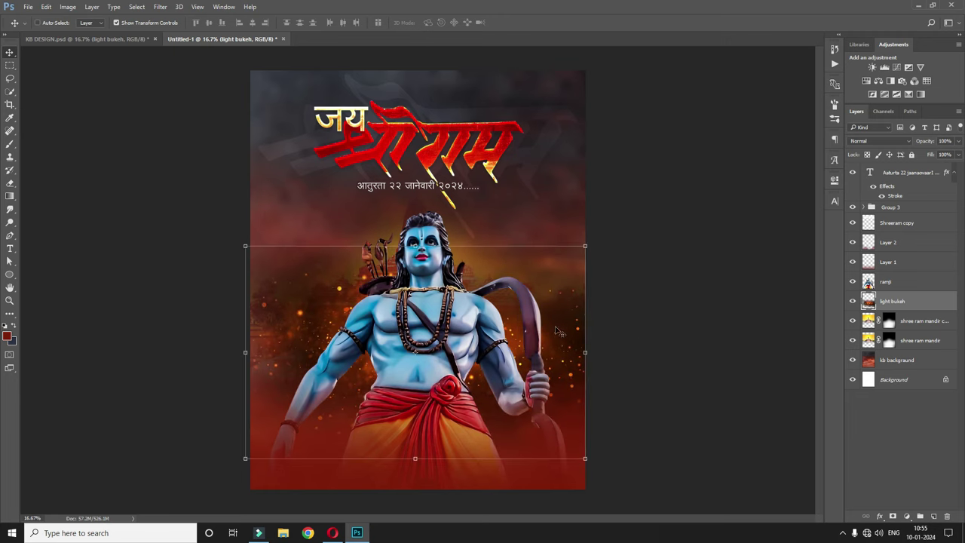
pyautogui.click(871, 142)
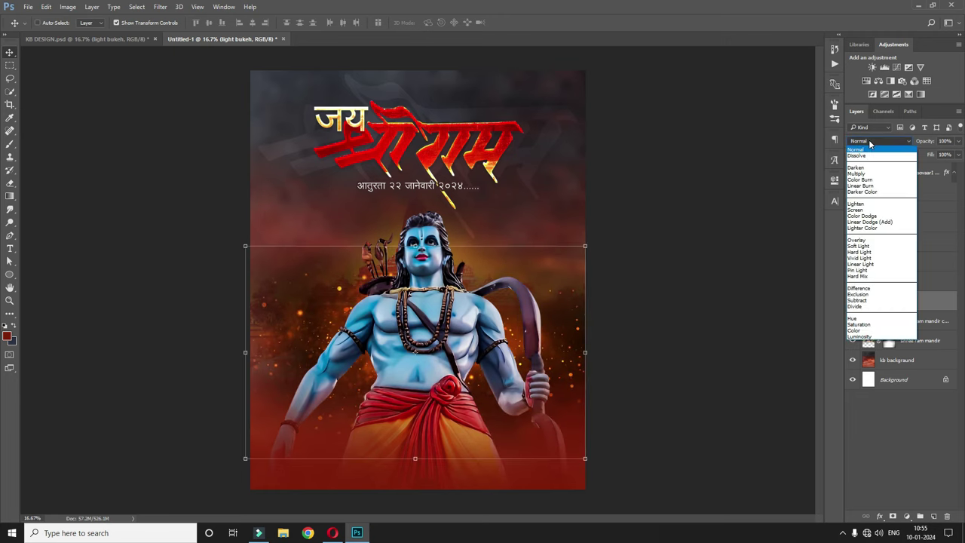
pyautogui.click(862, 215)
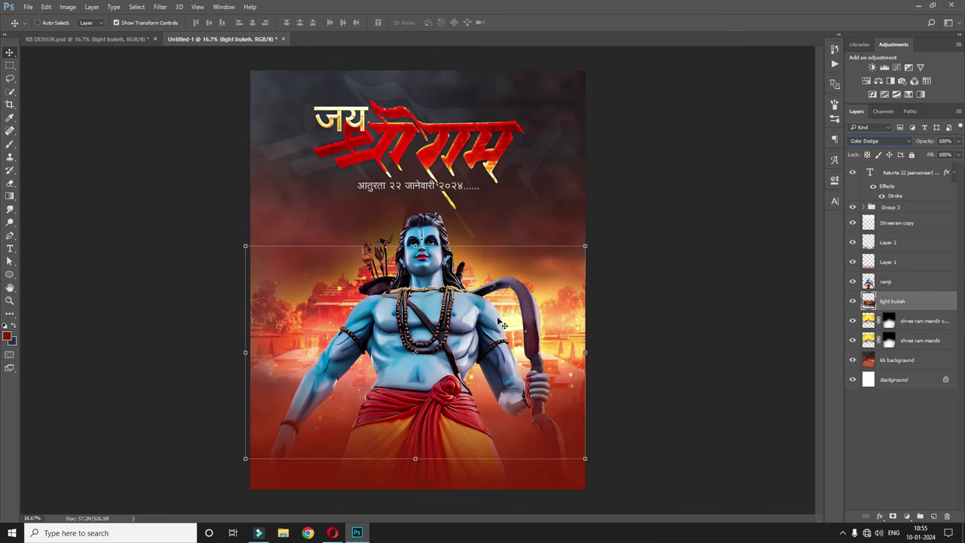
pyautogui.click(899, 173)
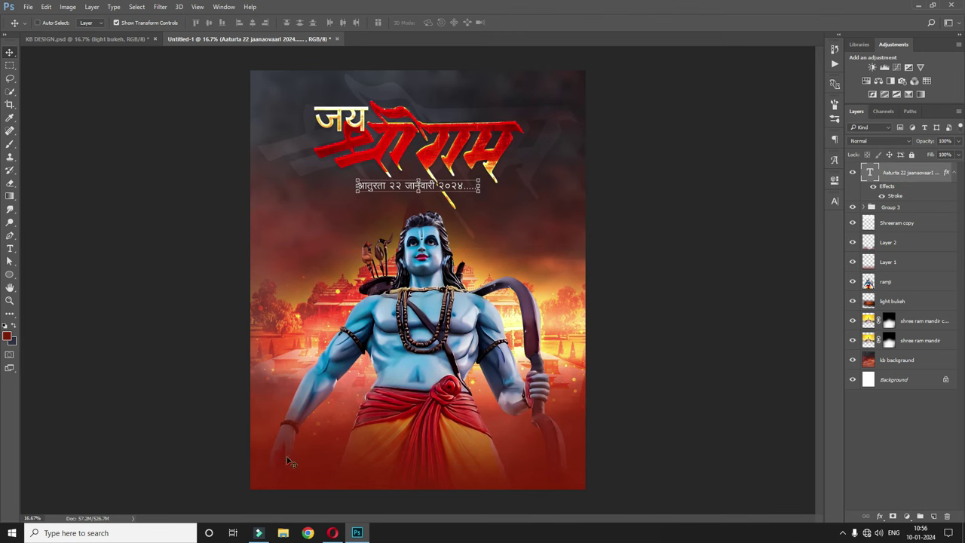
pyautogui.click(110, 40)
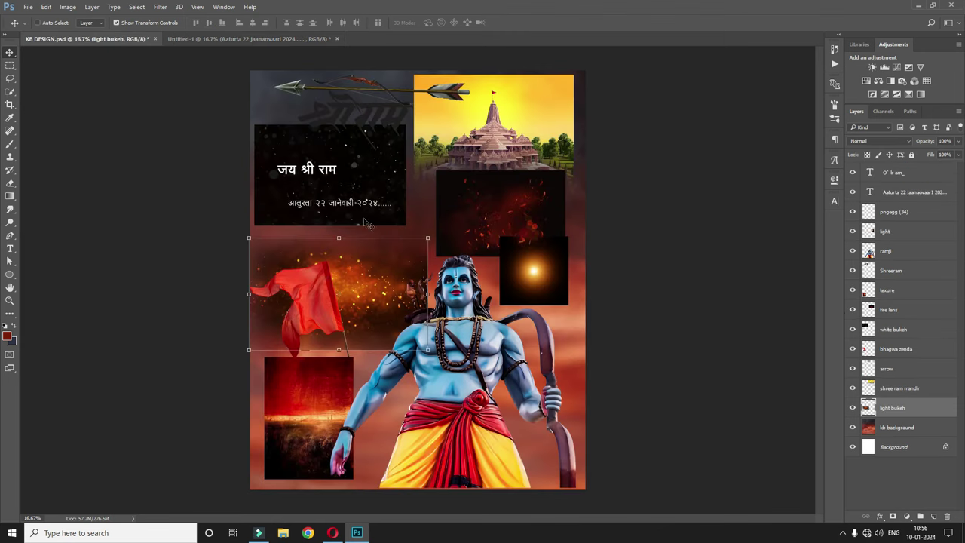
# Bring the fire lens layer into the poster, set it to Lighten, and duplicate and reposition the sparks.
pyautogui.rightClick(505, 184)
pyautogui.click(520, 190)
pyautogui.moveTo(520, 190); pyautogui.dragTo(437, 47)
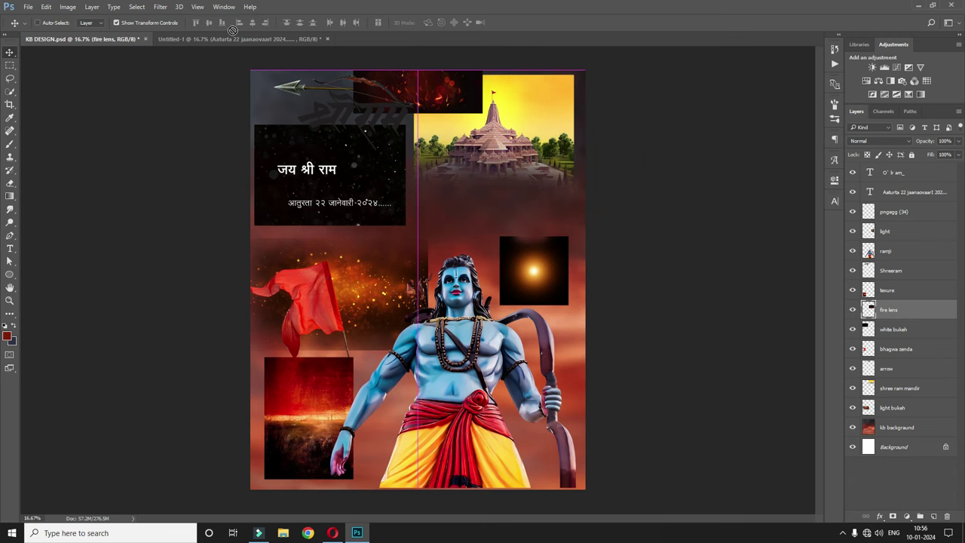
pyautogui.moveTo(202, 40); pyautogui.dragTo(538, 286)
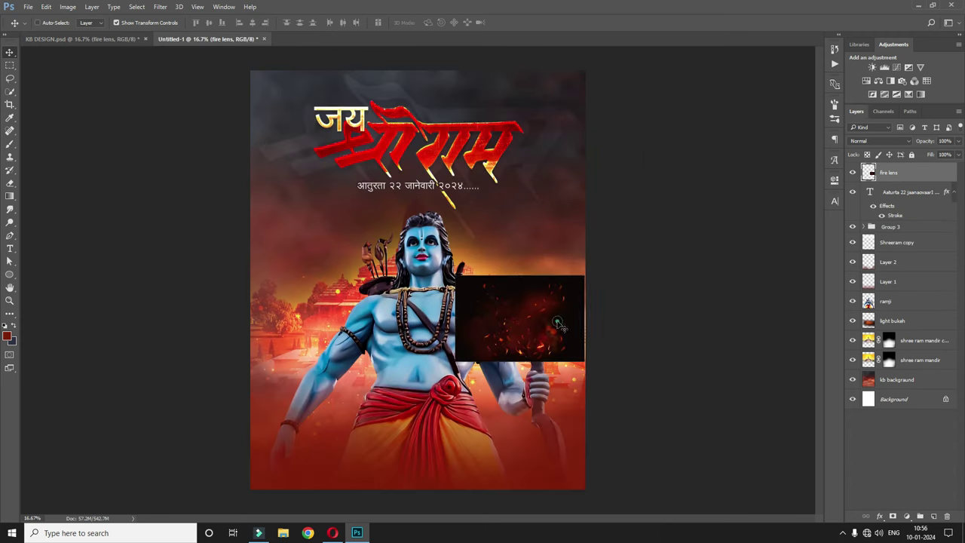
pyautogui.click(881, 141)
pyautogui.click(855, 204)
pyautogui.moveTo(623, 353)
pyautogui.mouseDown()
pyautogui.moveTo(664, 439)
pyautogui.moveTo(407, 256)
pyautogui.mouseUp()
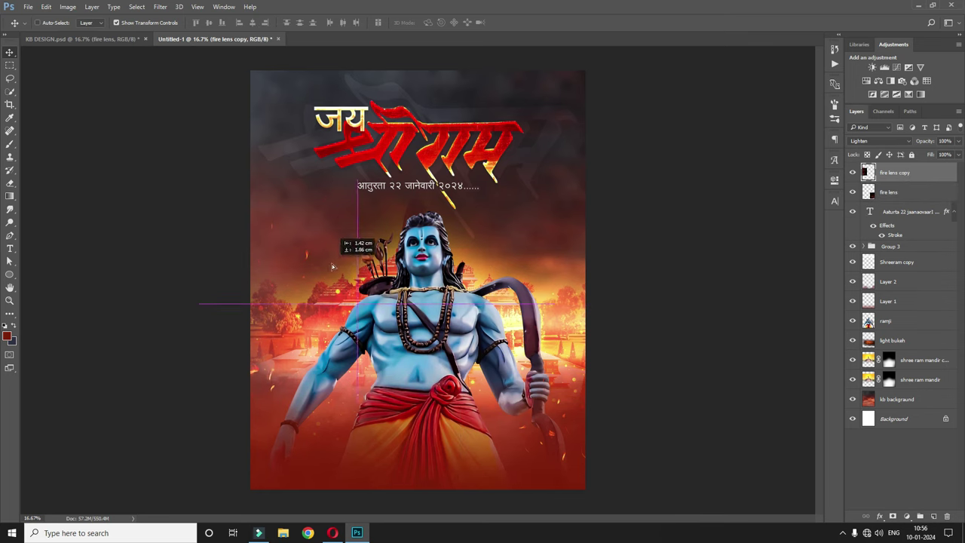
# Erase the light bukeh glow at the upper left of the poster with a small eraser.
pyautogui.click(890, 340)
pyautogui.click(850, 341)
pyautogui.click(850, 340)
pyautogui.click(850, 341)
pyautogui.click(850, 341)
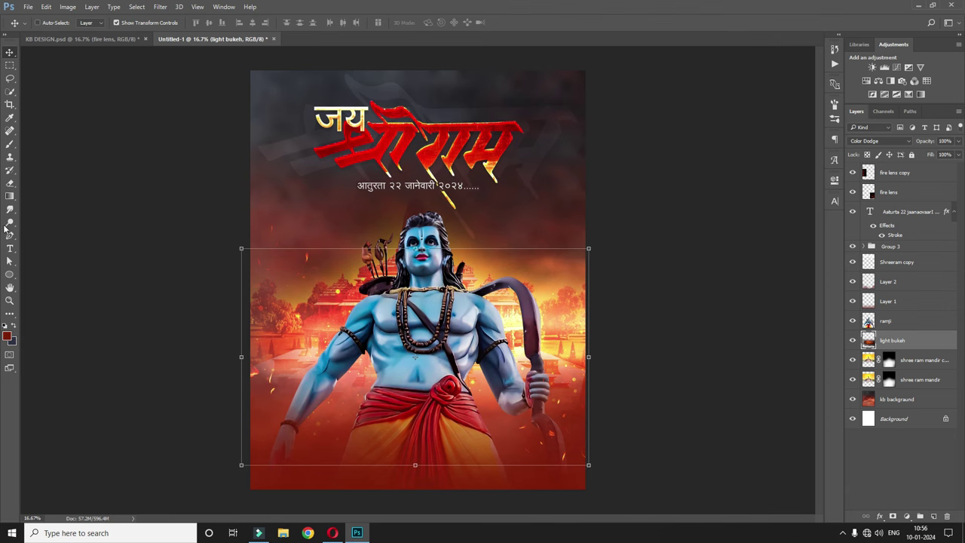
pyautogui.click(10, 184)
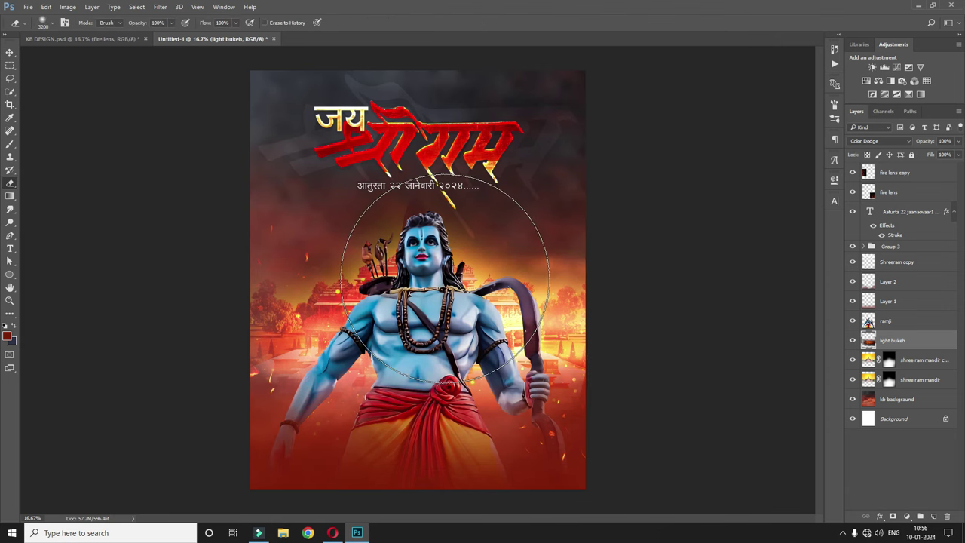
pyautogui.press('[')
pyautogui.press('[')
pyautogui.press('[')
pyautogui.moveTo(280, 183); pyautogui.dragTo(312, 222)
pyautogui.press(']')
pyautogui.press(']')
pyautogui.press(']')
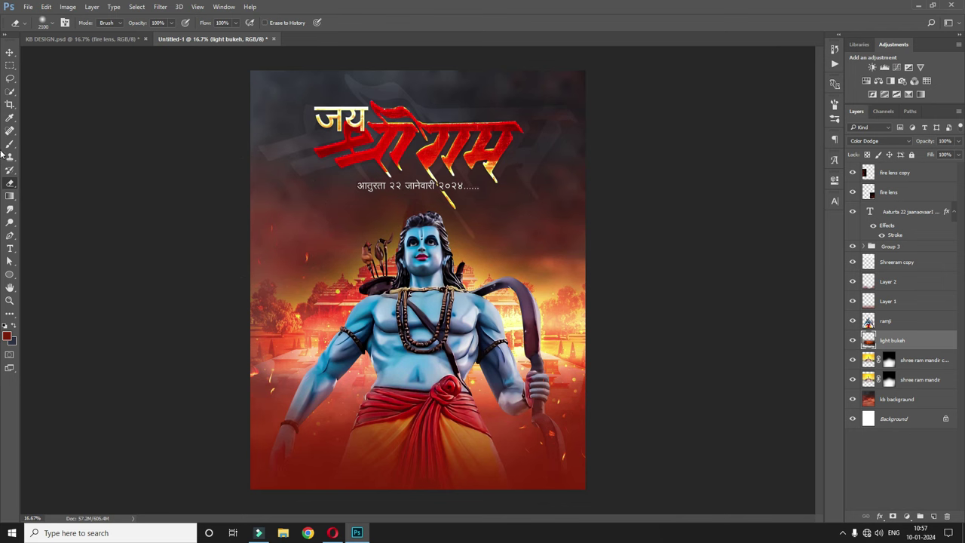
pyautogui.press('v')
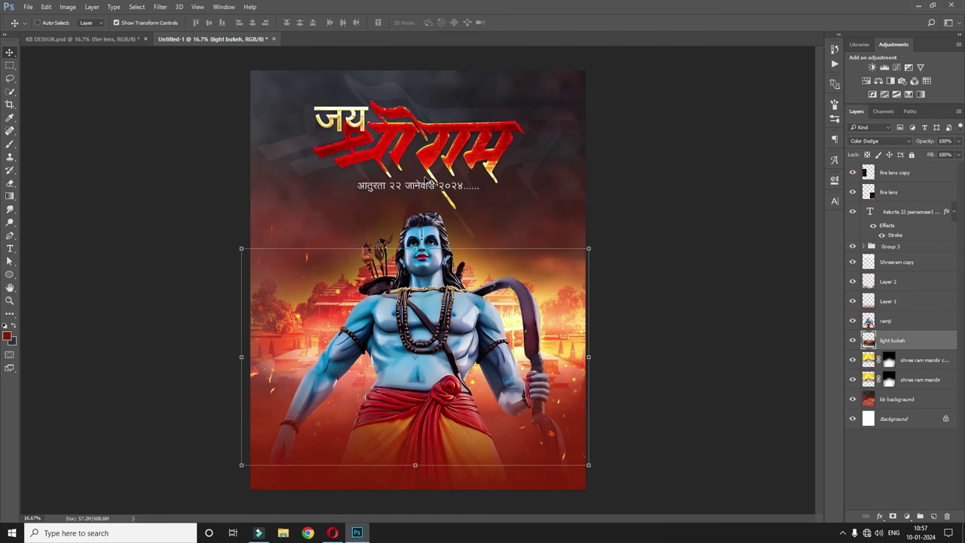
pyautogui.click(852, 246)
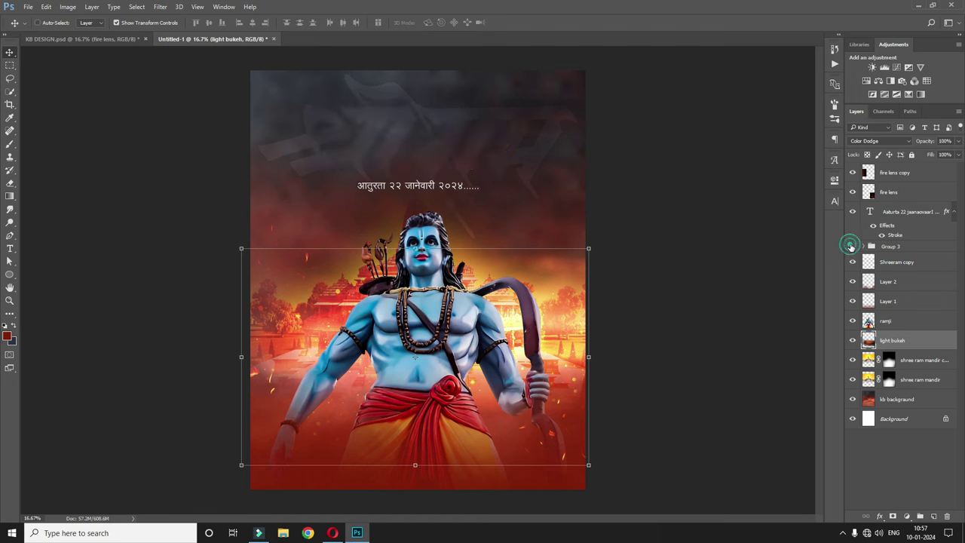
# Bring the white bukeh layer from KB DESIGN over the poster's upper half and set it to Lighten.
pyautogui.click(852, 247)
pyautogui.click(852, 246)
pyautogui.click(904, 262)
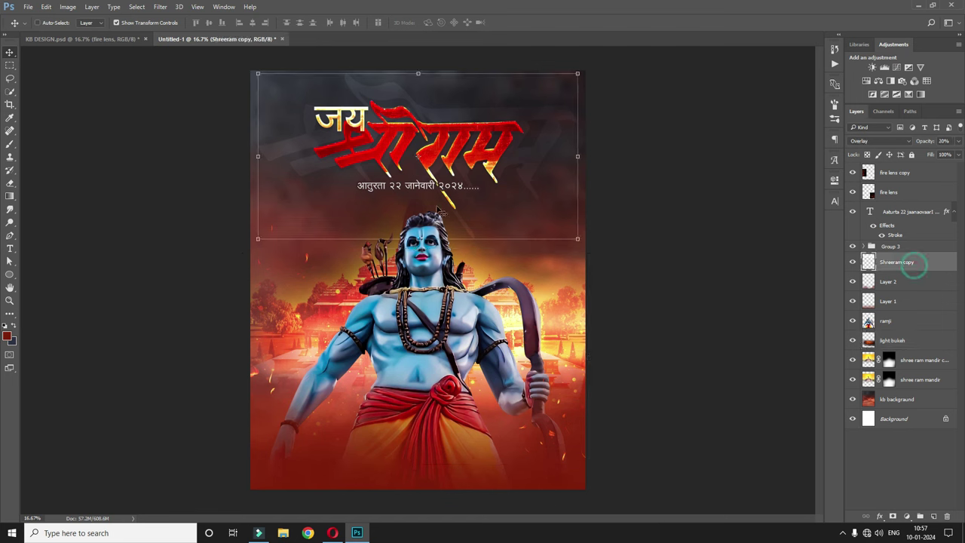
pyautogui.click(77, 39)
pyautogui.rightClick(386, 179)
pyautogui.click(393, 186)
pyautogui.moveTo(374, 160)
pyautogui.mouseDown()
pyautogui.moveTo(387, 154)
pyautogui.moveTo(476, 221)
pyautogui.mouseUp()
pyautogui.moveTo(573, 285); pyautogui.dragTo(586, 293)
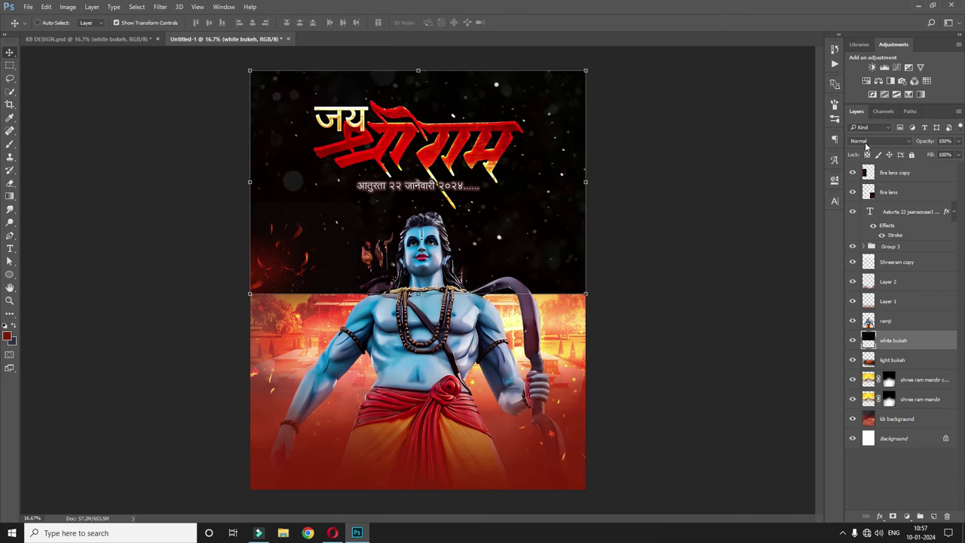
pyautogui.click(864, 142)
pyautogui.click(867, 201)
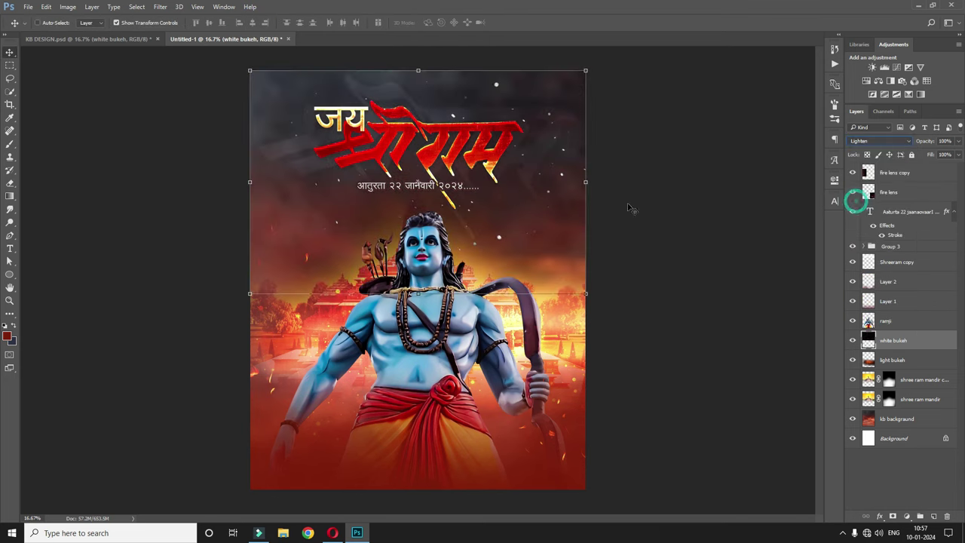
pyautogui.hotkey('ctrl', 'z')
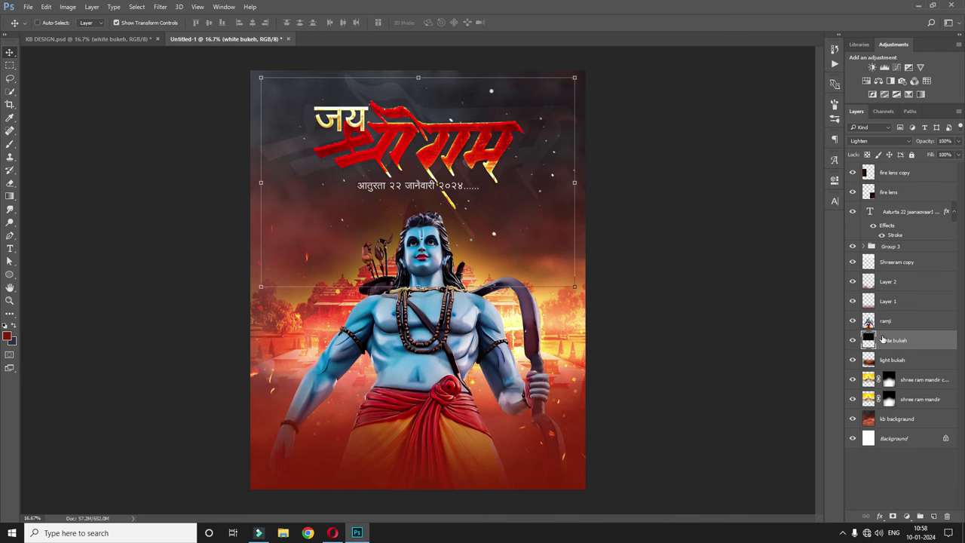
pyautogui.click(117, 38)
pyautogui.rightClick(303, 295)
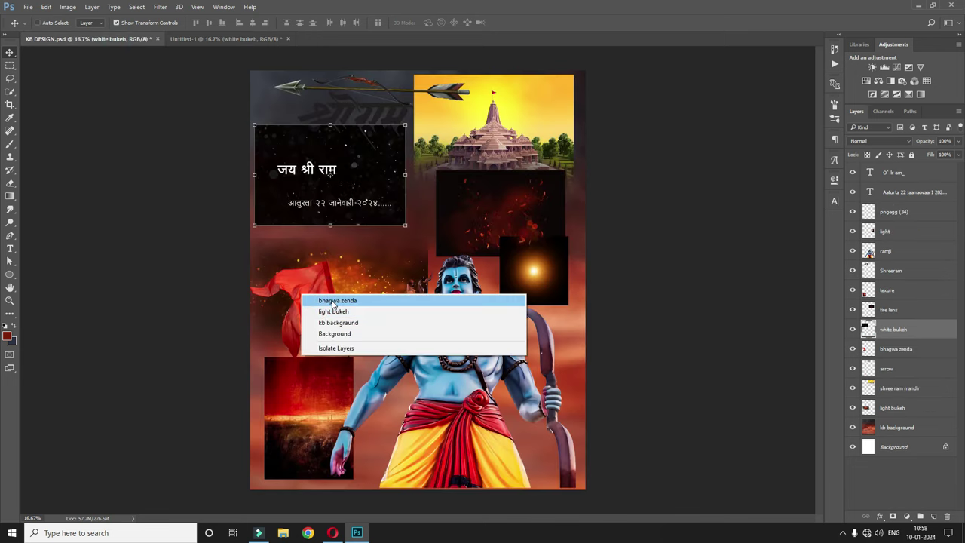
# Bring the bhagwa zenda flag layer into the Untitled-1 poster.
pyautogui.click(332, 301)
pyautogui.moveTo(332, 304); pyautogui.dragTo(569, 310)
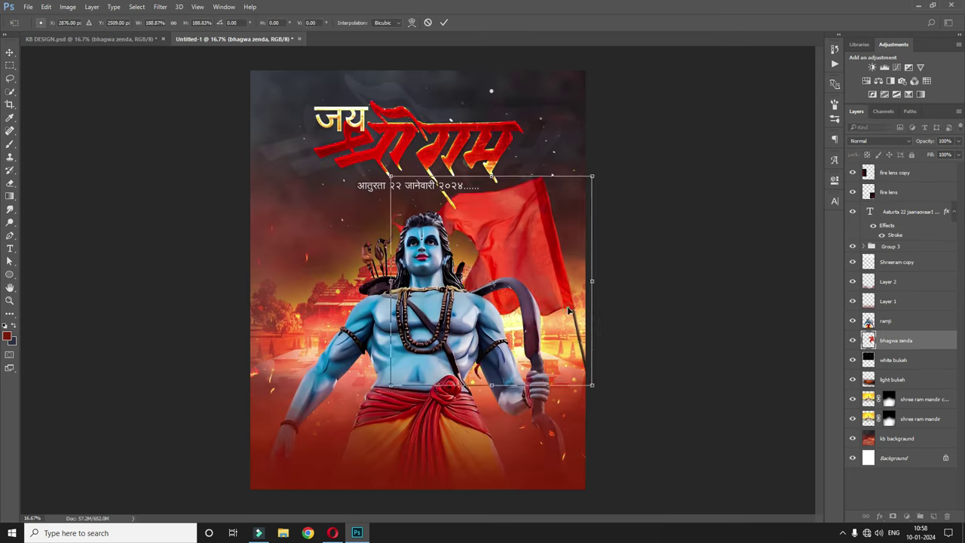
pyautogui.press('Return')
pyautogui.hotkey('ctrl', '+')
pyautogui.hotkey('ctrl', '+')
pyautogui.hotkey('ctrl', '+')
pyautogui.hotkey('ctrl', '+')
pyautogui.press('w')
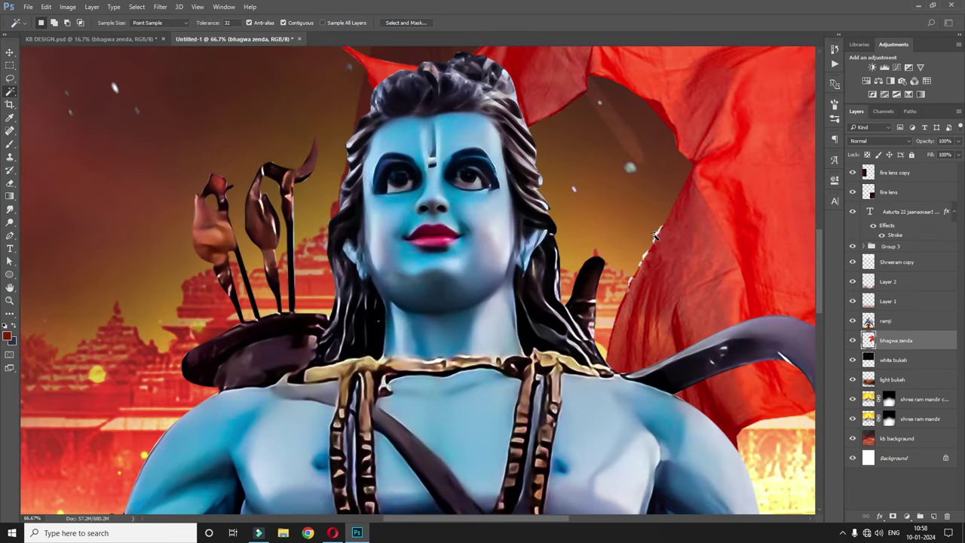
pyautogui.hotkey('ctrl', '-')
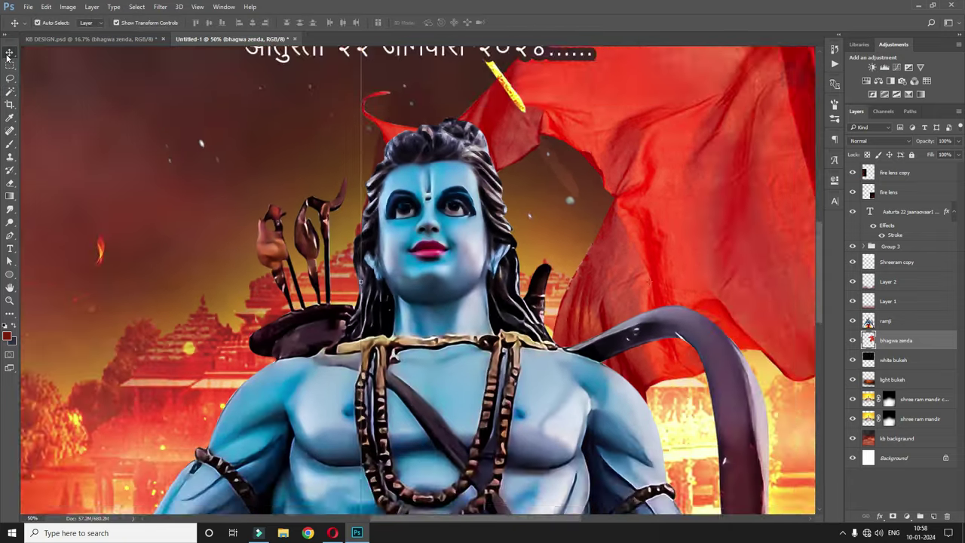
pyautogui.hotkey('ctrl', '-')
pyautogui.hotkey('ctrl', '-')
pyautogui.hotkey('ctrl', '-')
# Stack the flag above ramji and shrink it at the lower right beside Ram.
pyautogui.press('v')
pyautogui.moveTo(571, 252); pyautogui.dragTo(612, 343)
pyautogui.hotkey('ctrl', ']')
pyautogui.hotkey('ctrl', 't')
pyautogui.moveTo(686, 252)
pyautogui.mouseDown()
pyautogui.moveTo(681, 294)
pyautogui.moveTo(644, 286)
pyautogui.moveTo(612, 318)
pyautogui.mouseUp()
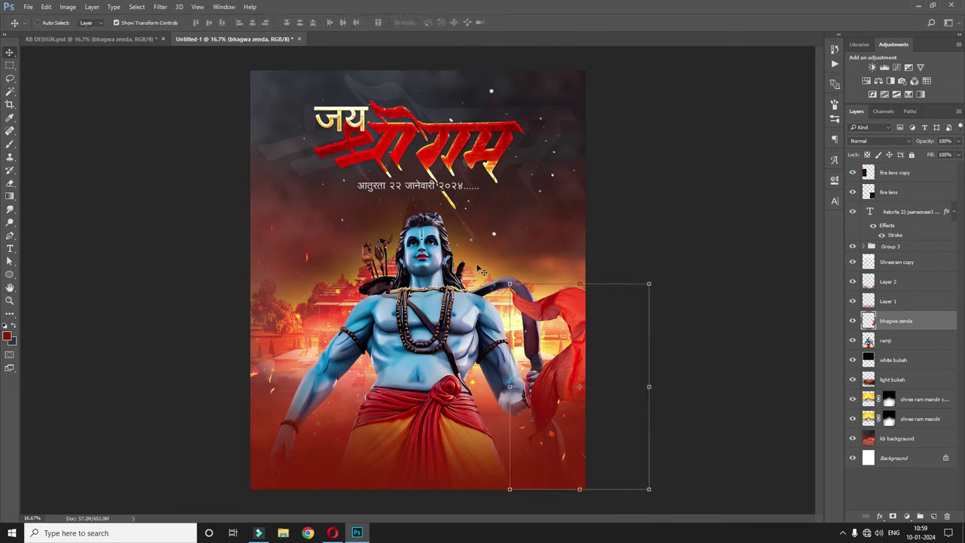
pyautogui.press('Return')
pyautogui.hotkey('ctrl', 'u')
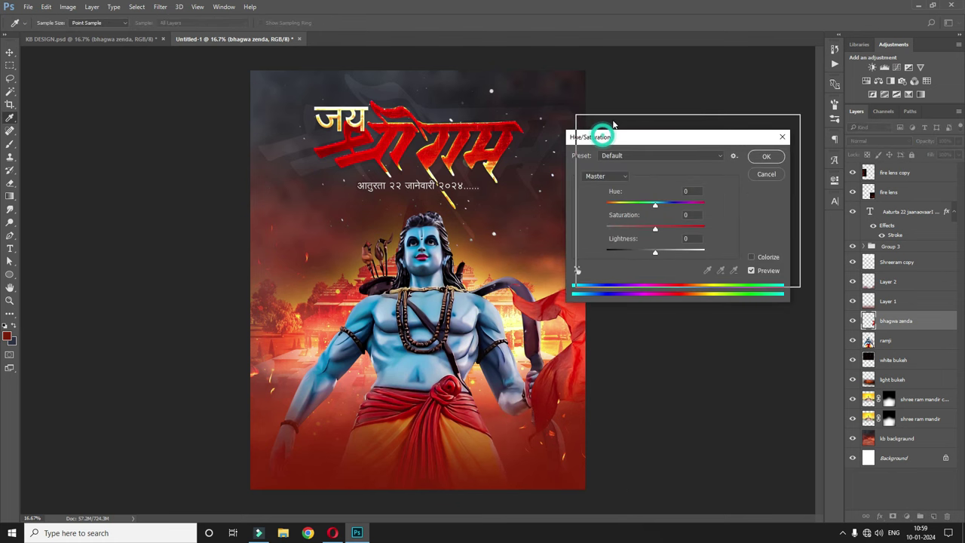
# Raise the flag's saturation to +100 in Hue/Saturation.
pyautogui.moveTo(599, 138); pyautogui.dragTo(609, 124)
pyautogui.click(664, 192)
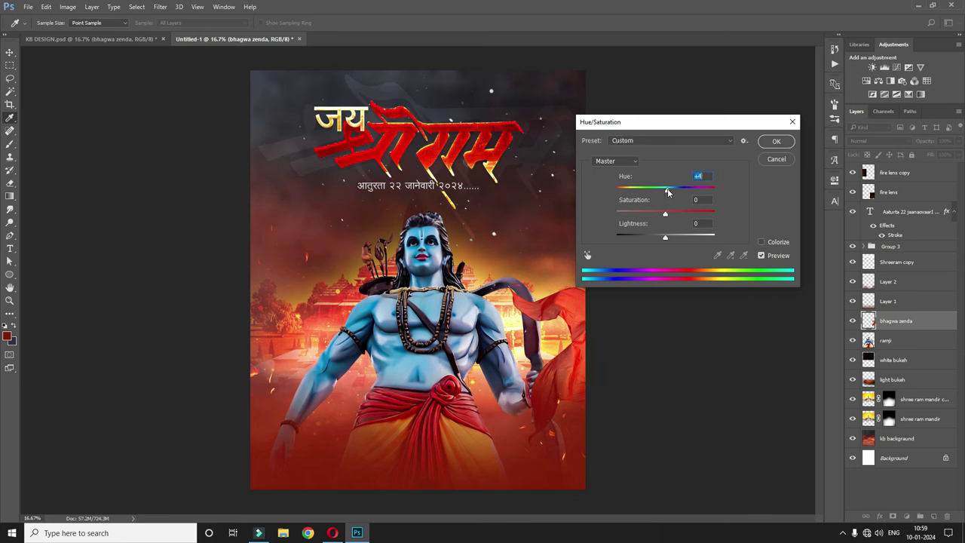
pyautogui.moveTo(664, 212); pyautogui.dragTo(748, 217)
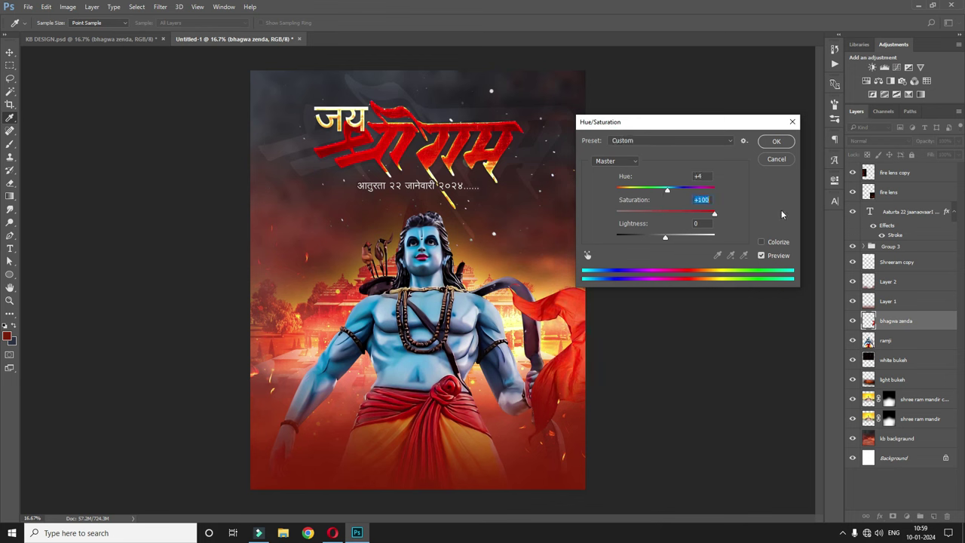
pyautogui.click(775, 143)
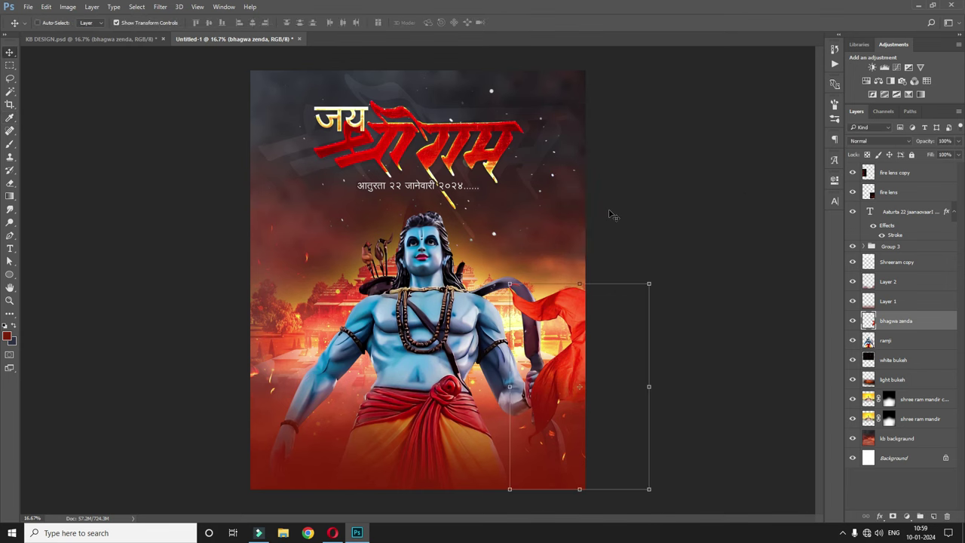
# Gaussian-blur the flag at 22.2 px and Alt-drag a copy to Ram's left.
pyautogui.click(161, 10)
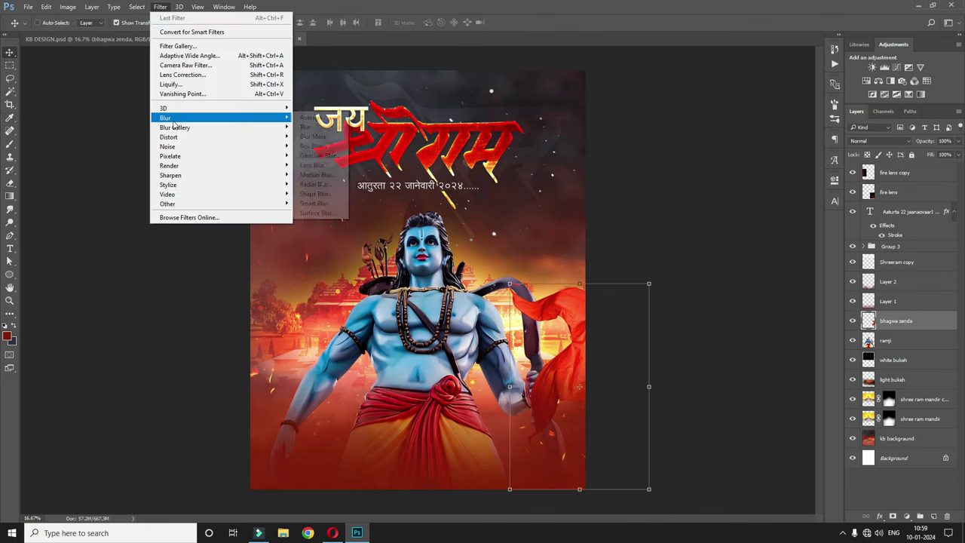
pyautogui.click(316, 156)
pyautogui.click(725, 300)
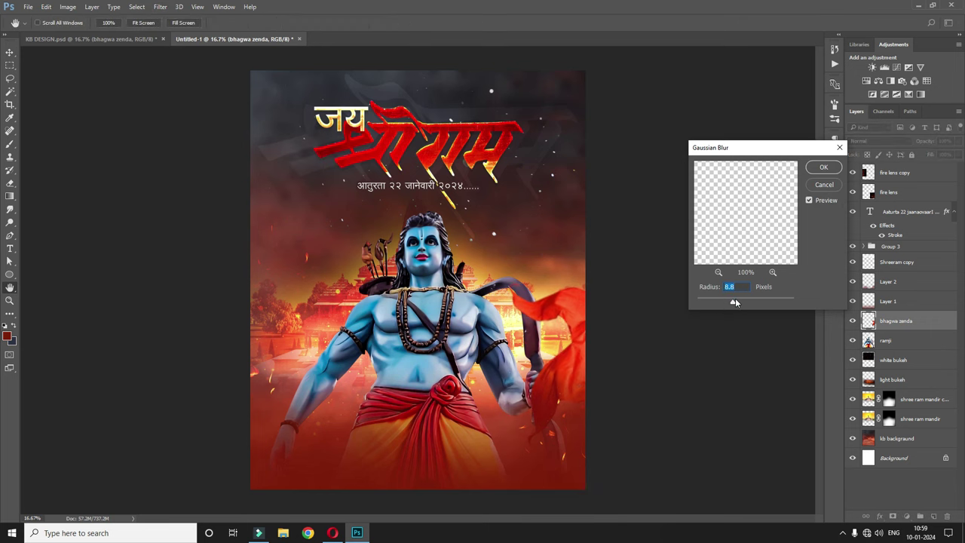
pyautogui.moveTo(734, 302); pyautogui.dragTo(740, 302)
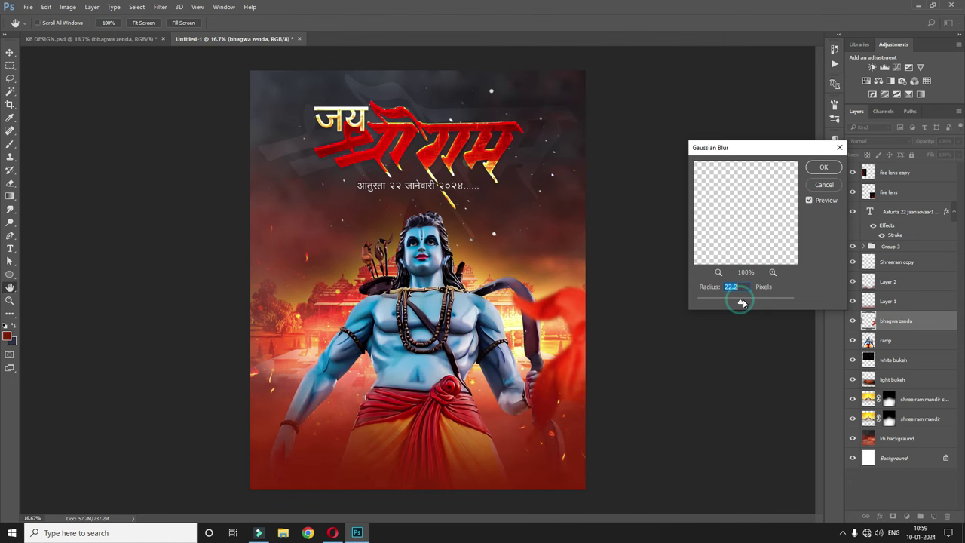
pyautogui.click(823, 167)
pyautogui.press('v')
pyautogui.moveTo(575, 313); pyautogui.dragTo(269, 293)
pyautogui.hotkey('ctrl', 't')
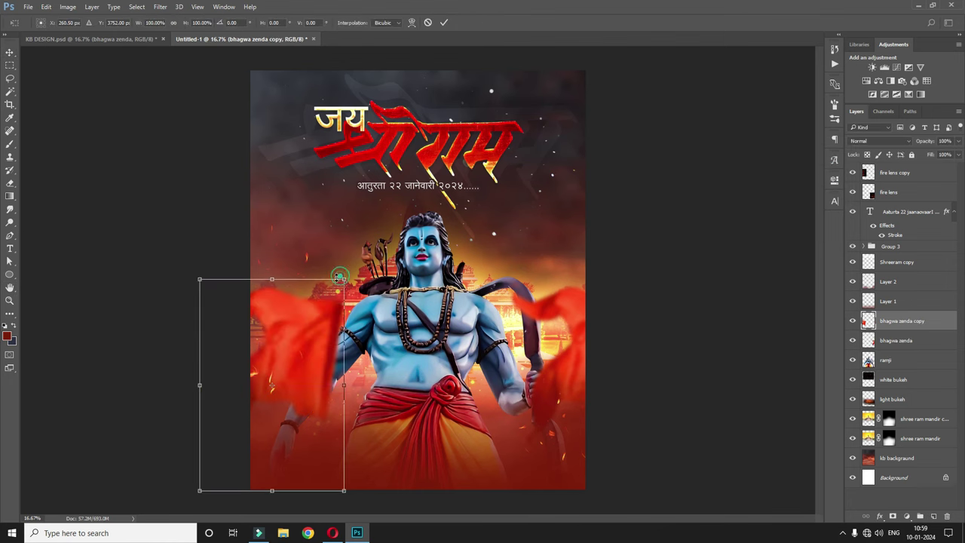
# Mirror the flag copy, move it below ramji, raise it and tilt it about -5.7°.
pyautogui.rightClick(324, 290)
pyautogui.click(358, 441)
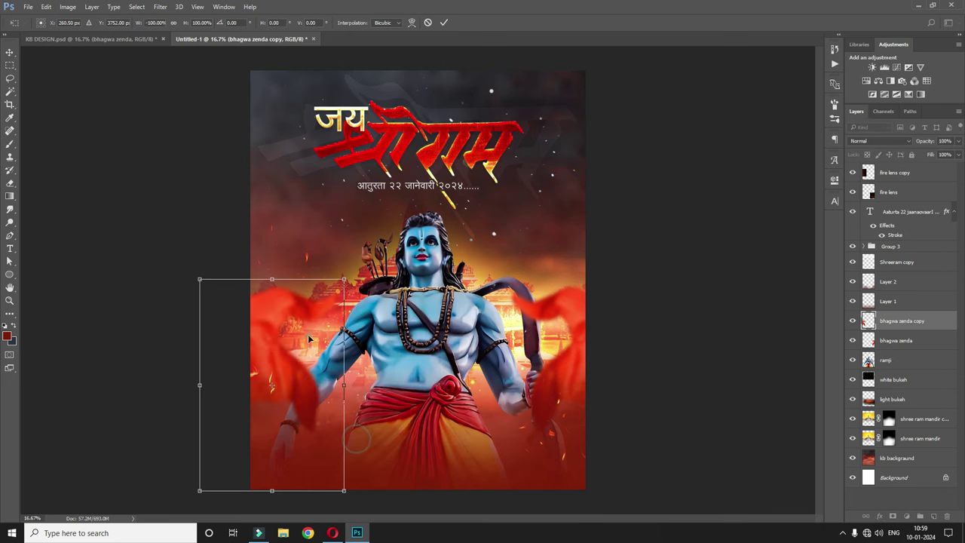
pyautogui.press('Return')
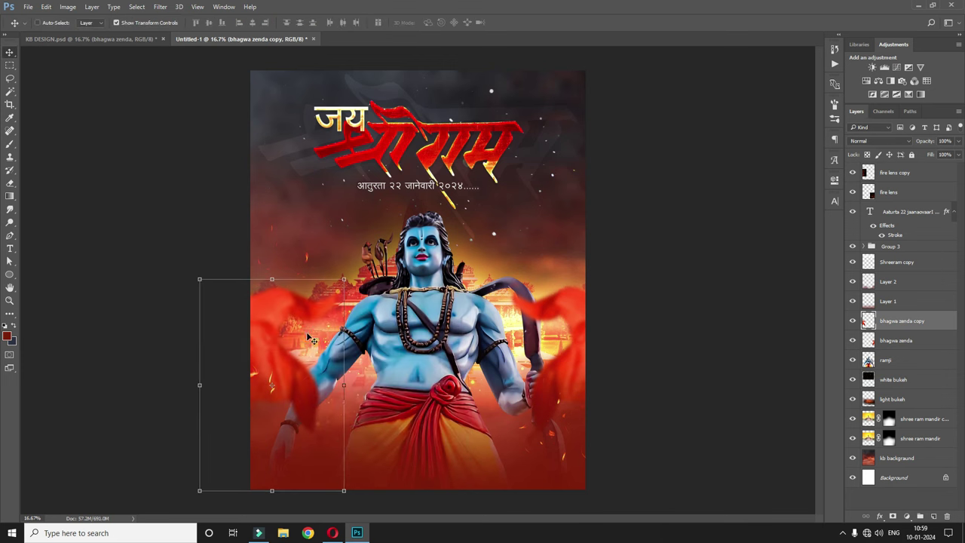
pyautogui.moveTo(932, 324); pyautogui.dragTo(932, 369)
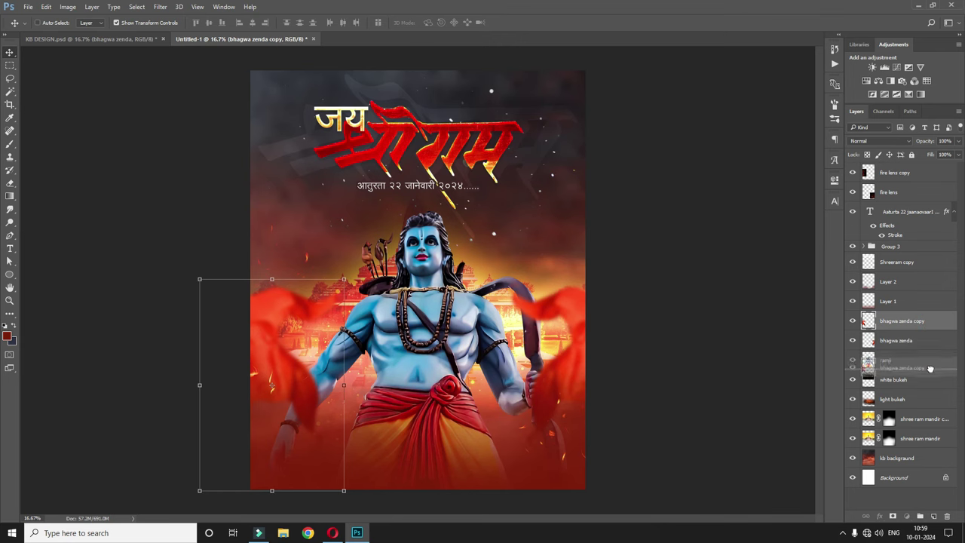
pyautogui.moveTo(298, 324); pyautogui.dragTo(302, 290)
pyautogui.hotkey('ctrl', 't')
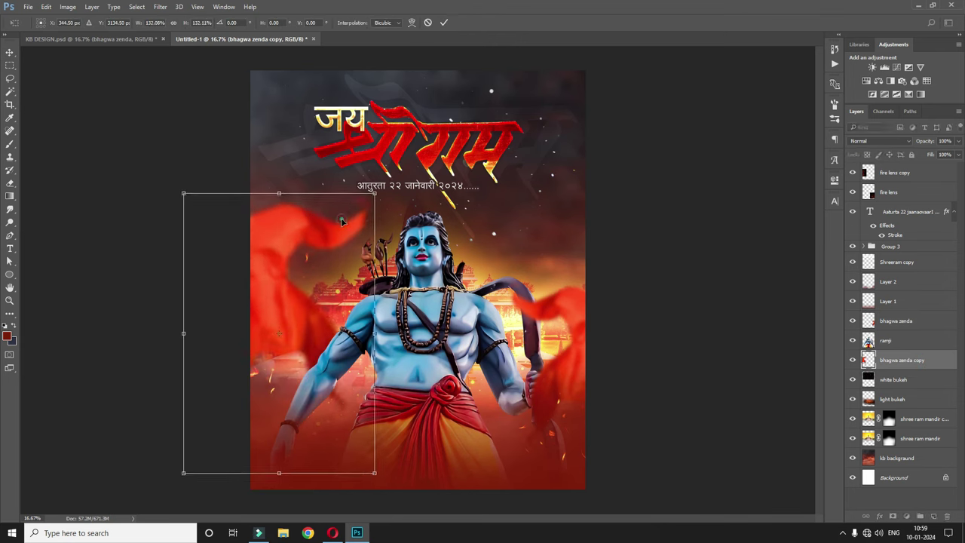
pyautogui.moveTo(375, 224); pyautogui.dragTo(363, 215)
pyautogui.press('Return')
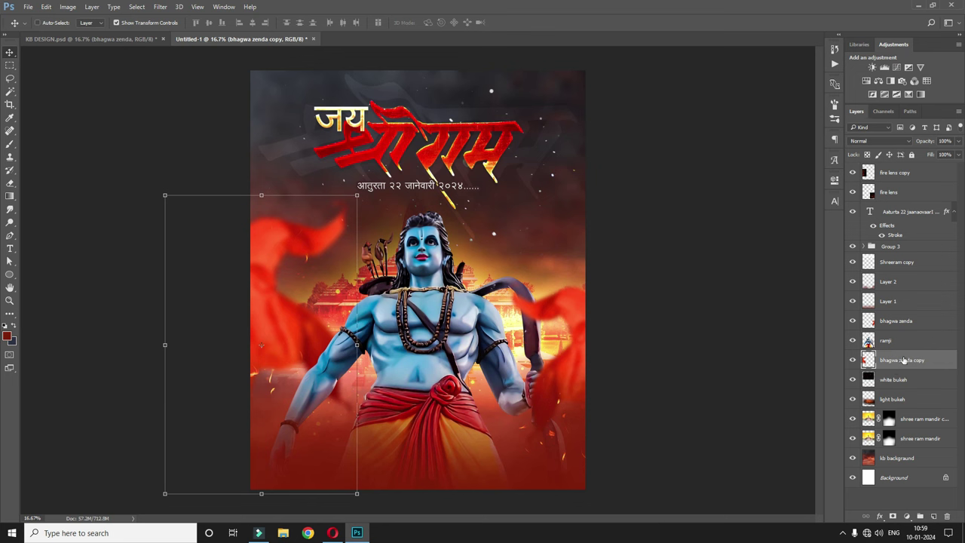
# Set both flag layers to Hard Light blending, then select bhagwa zenda copy.
pyautogui.keyDown('ctrl'); pyautogui.click(890, 320); pyautogui.keyUp('ctrl')
pyautogui.click(878, 141)
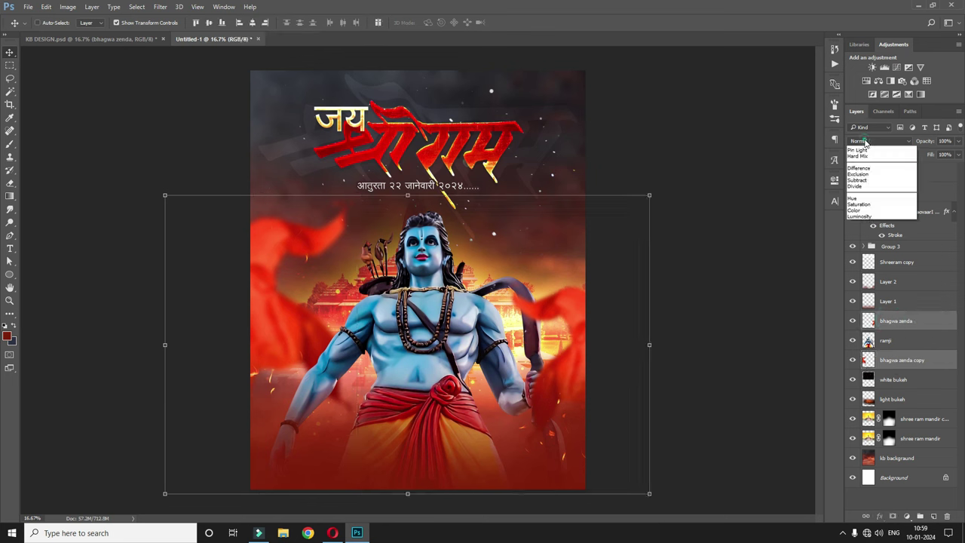
pyautogui.click(859, 253)
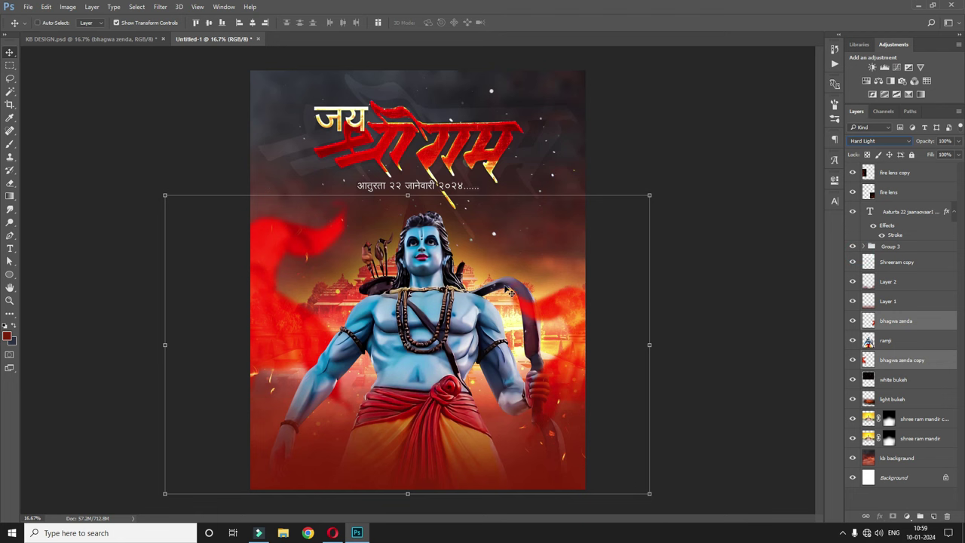
pyautogui.hotkey('ctrl', 'h')
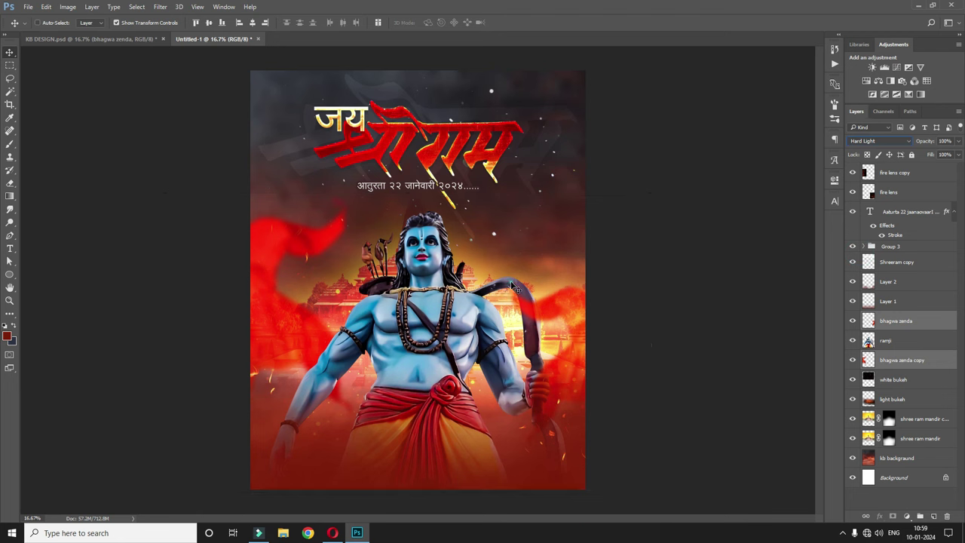
pyautogui.keyDown('ctrl'); pyautogui.click(330, 281); pyautogui.keyUp('ctrl')
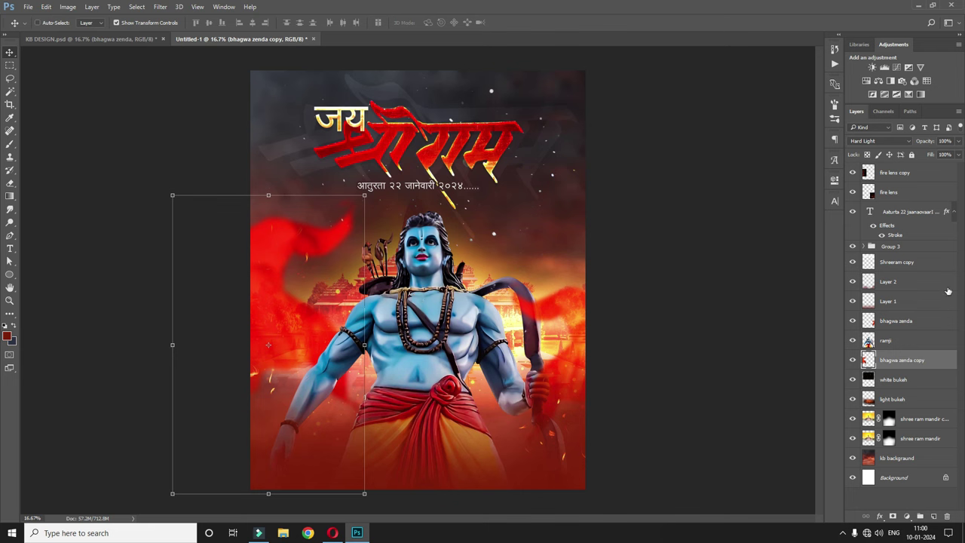
# Bring the arrow layer from KB DESIGN.psd into the poster near Ram's head.
pyautogui.click(121, 38)
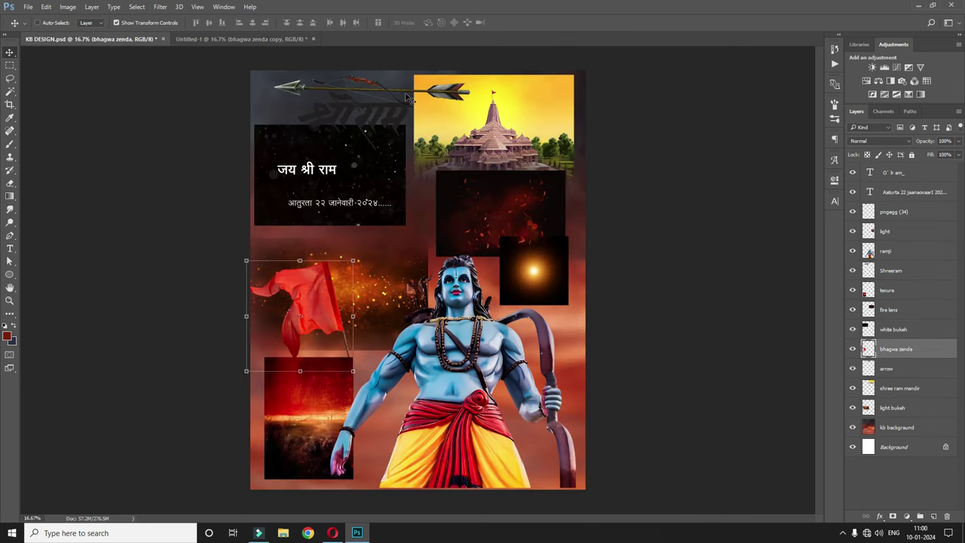
pyautogui.rightClick(447, 94)
pyautogui.click(457, 95)
pyautogui.moveTo(447, 95); pyautogui.dragTo(558, 263)
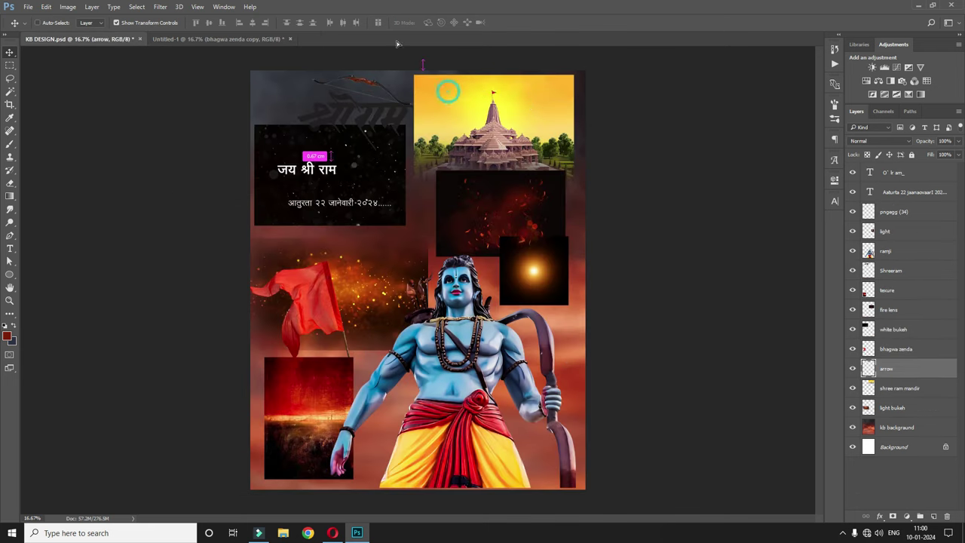
pyautogui.moveTo(558, 263)
pyautogui.mouseDown()
pyautogui.moveTo(564, 256)
pyautogui.moveTo(548, 245)
pyautogui.mouseUp()
pyautogui.scroll(2, 548, 245)
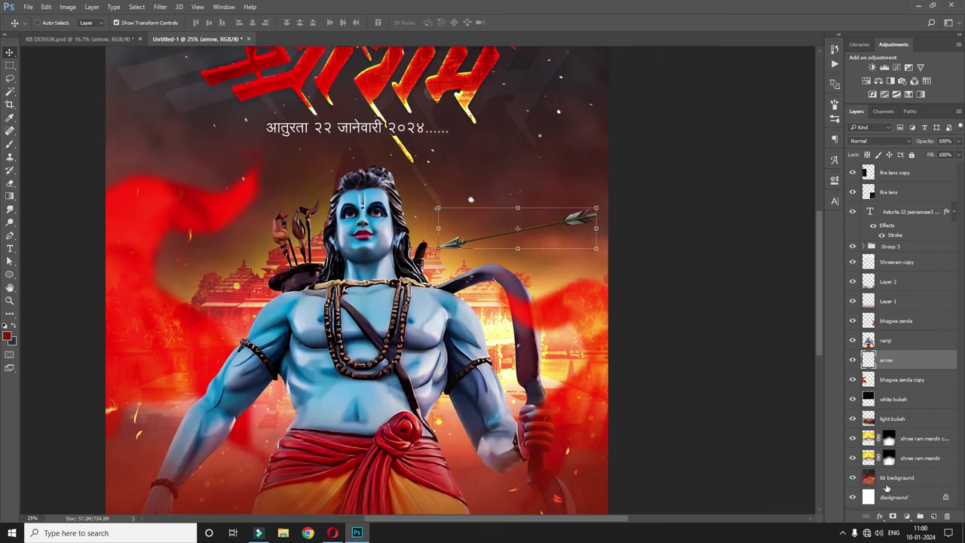
# Add a Photo Filter adjustment, Warming Filter (85), at 67% density.
pyautogui.click(907, 517)
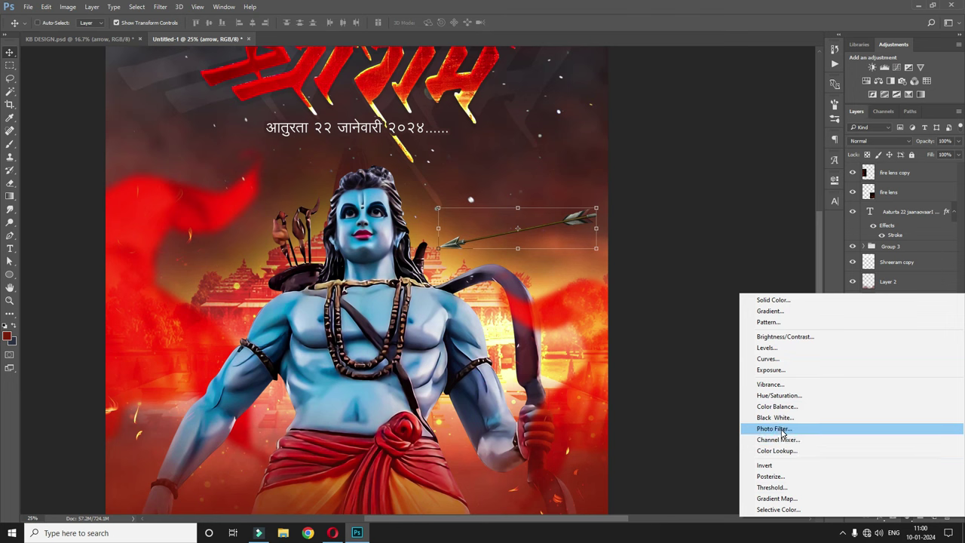
pyautogui.click(782, 431)
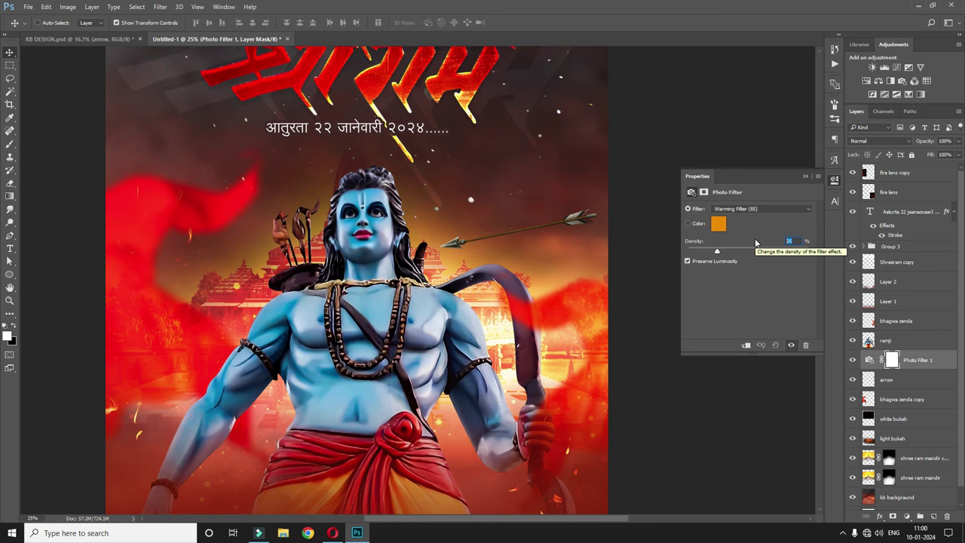
pyautogui.write('67')
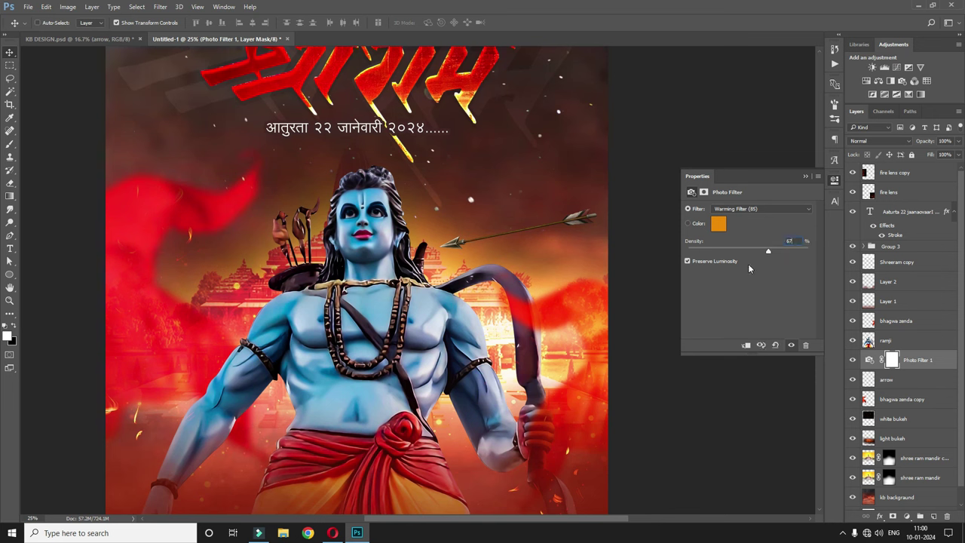
# Group the arrow and photo filter into Group 4 and check its contents.
pyautogui.click(835, 180)
pyautogui.click(906, 380)
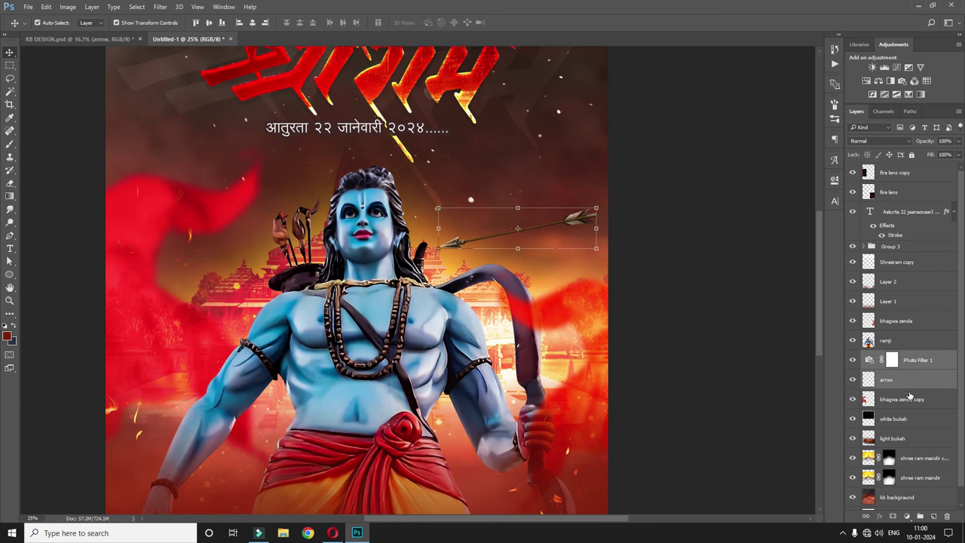
pyautogui.hotkey('ctrl', 'g')
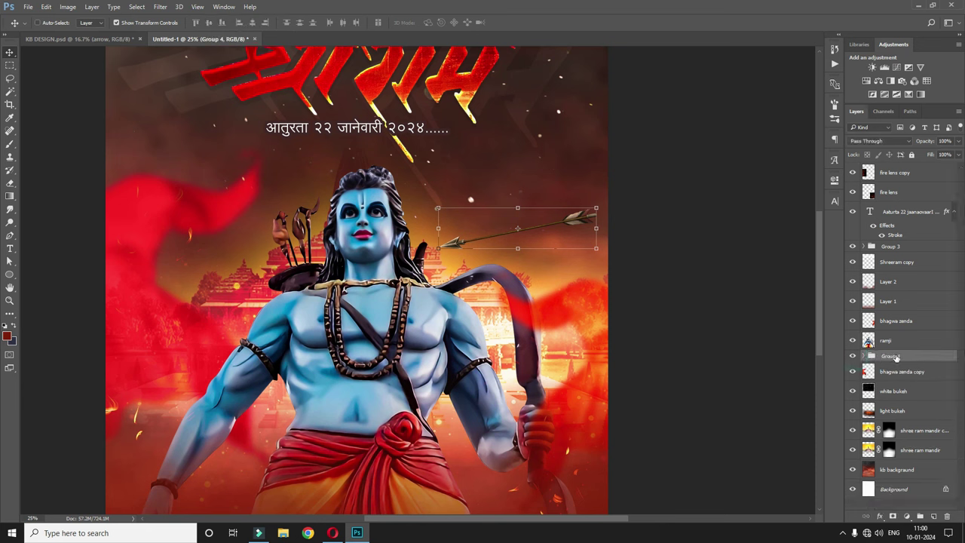
pyautogui.click(863, 355)
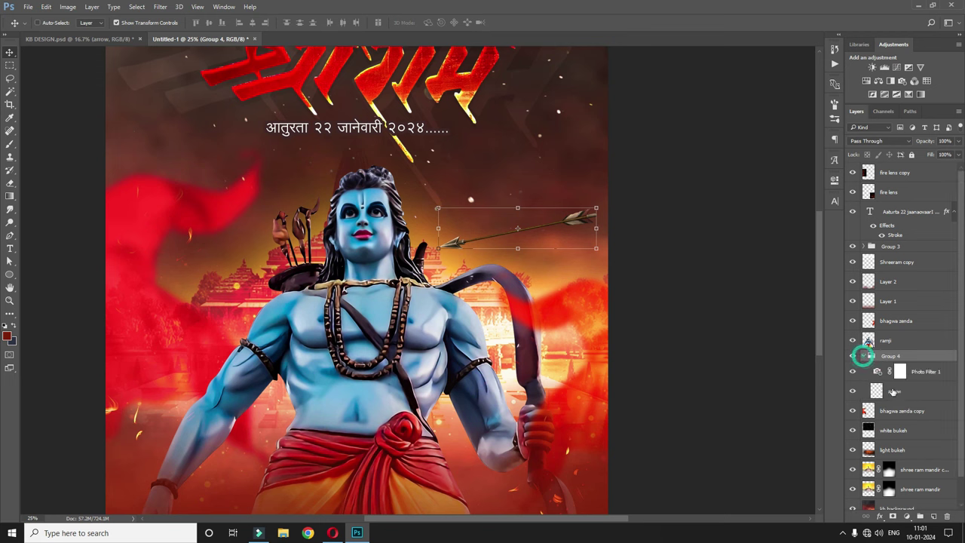
pyautogui.click(932, 379)
pyautogui.click(894, 355)
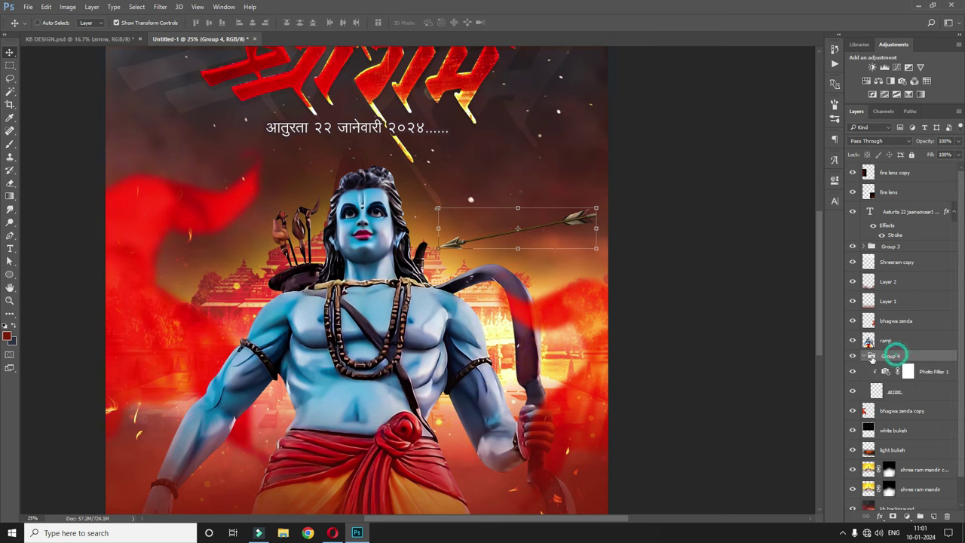
pyautogui.click(864, 356)
pyautogui.rightClick(895, 359)
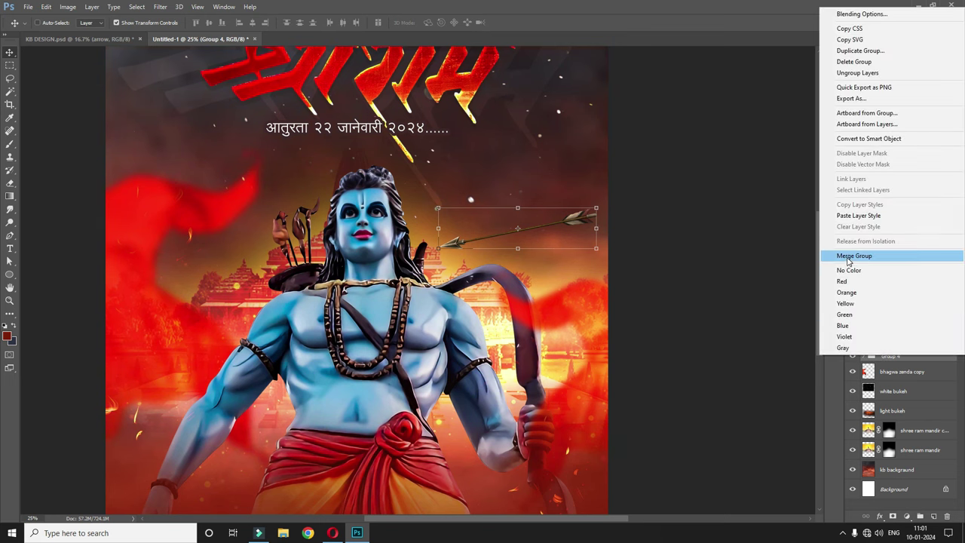
# Merge Group 4, scale the arrow and move it right of Ram's shoulder.
pyautogui.click(854, 255)
pyautogui.hotkey('ctrl', '-')
pyautogui.moveTo(577, 265); pyautogui.dragTo(623, 263)
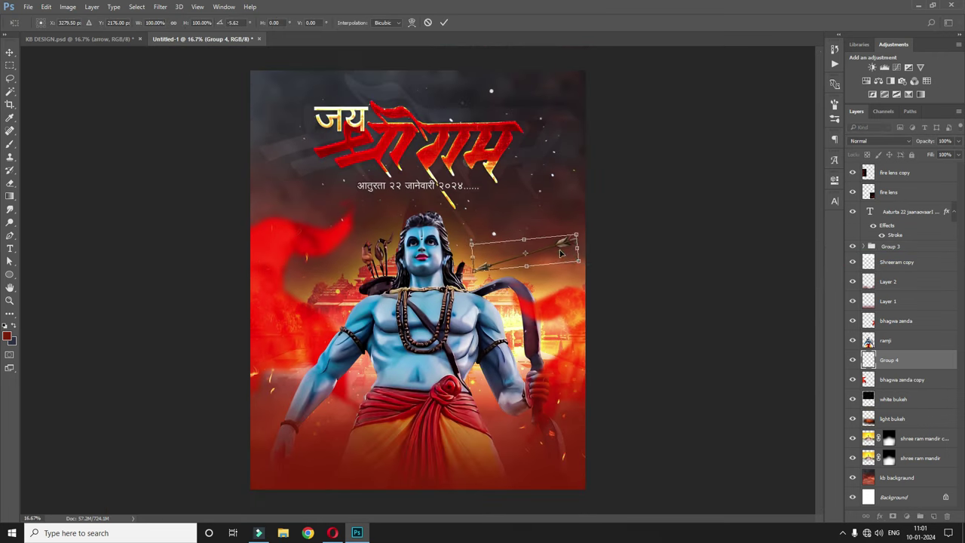
pyautogui.press('Return')
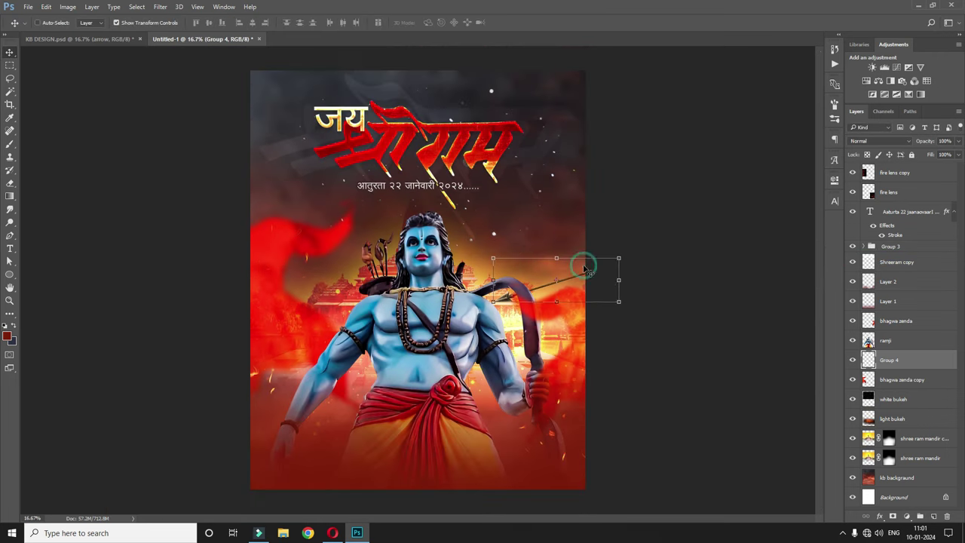
pyautogui.moveTo(584, 265)
pyautogui.mouseDown()
pyautogui.moveTo(597, 273)
pyautogui.moveTo(594, 264)
pyautogui.mouseUp()
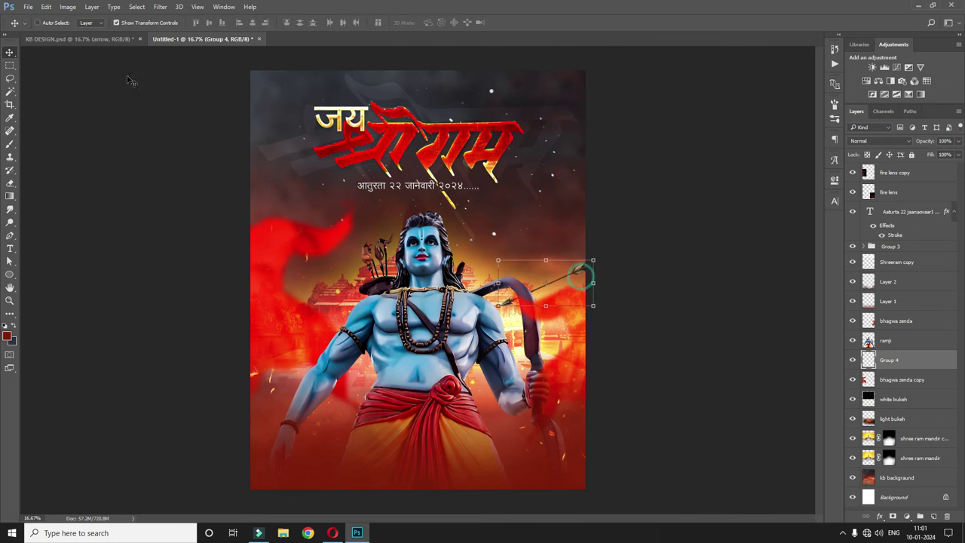
# Motion-blur the arrow at angle 25, distance 113, and Alt-drag a copy lower left.
pyautogui.click(161, 7)
pyautogui.moveTo(165, 117)
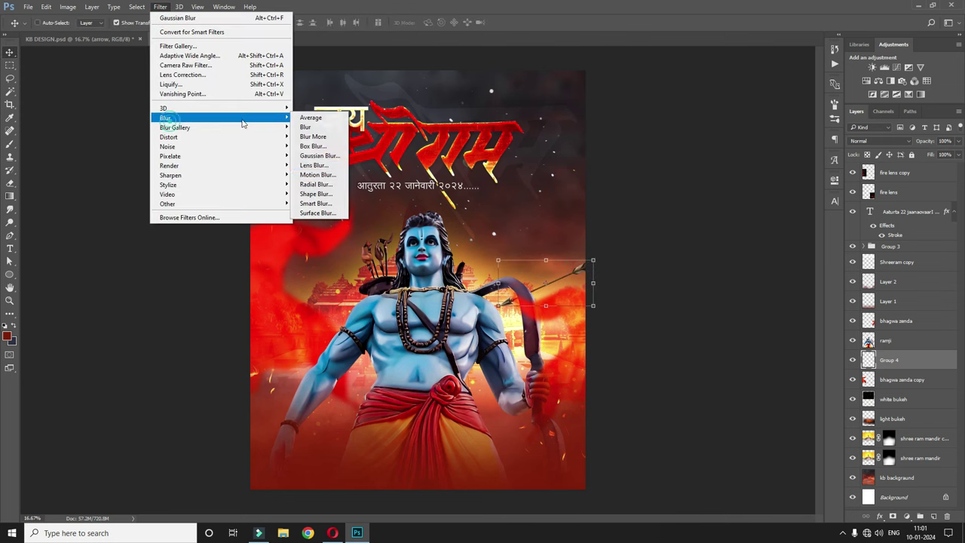
pyautogui.click(320, 174)
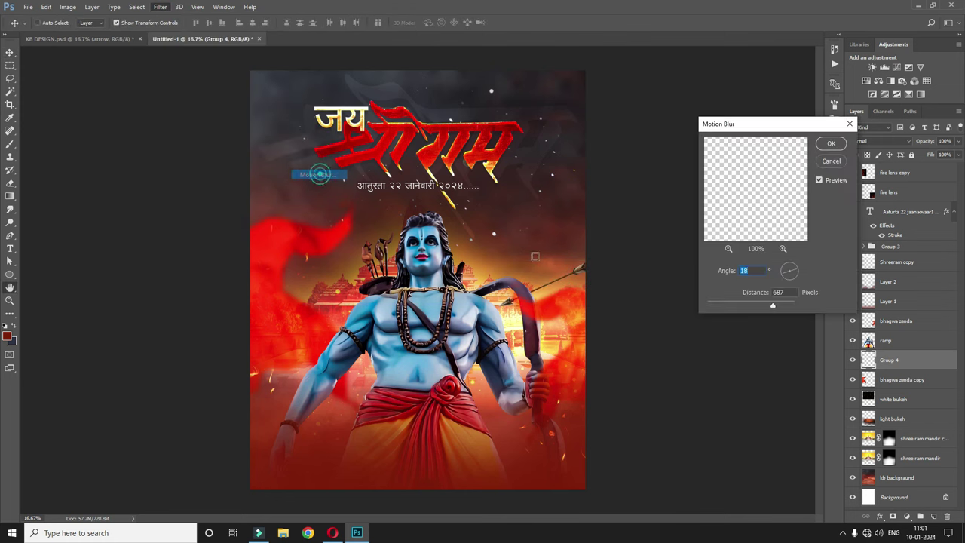
pyautogui.click(796, 267)
pyautogui.moveTo(773, 305); pyautogui.dragTo(716, 294)
pyautogui.click(797, 266)
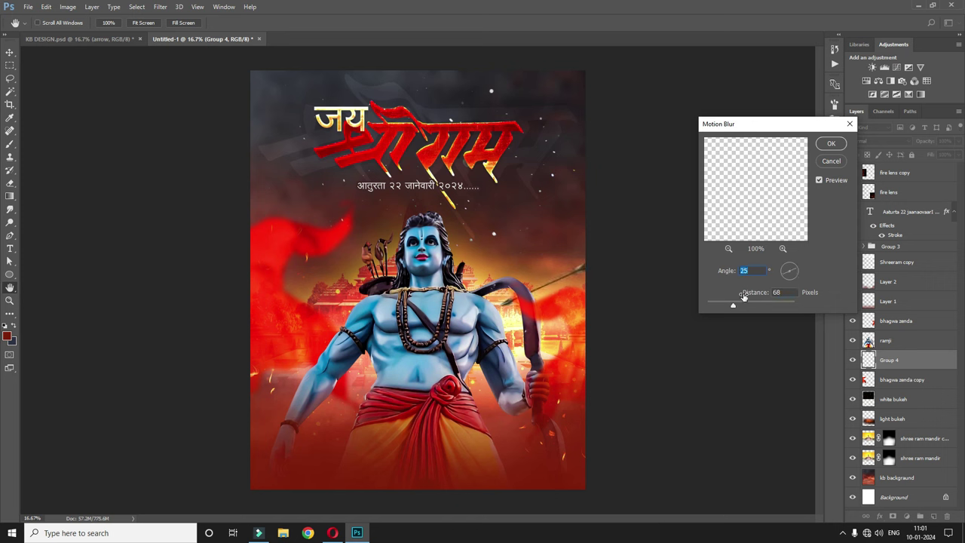
pyautogui.moveTo(744, 295); pyautogui.dragTo(748, 306)
pyautogui.click(830, 143)
pyautogui.press('v')
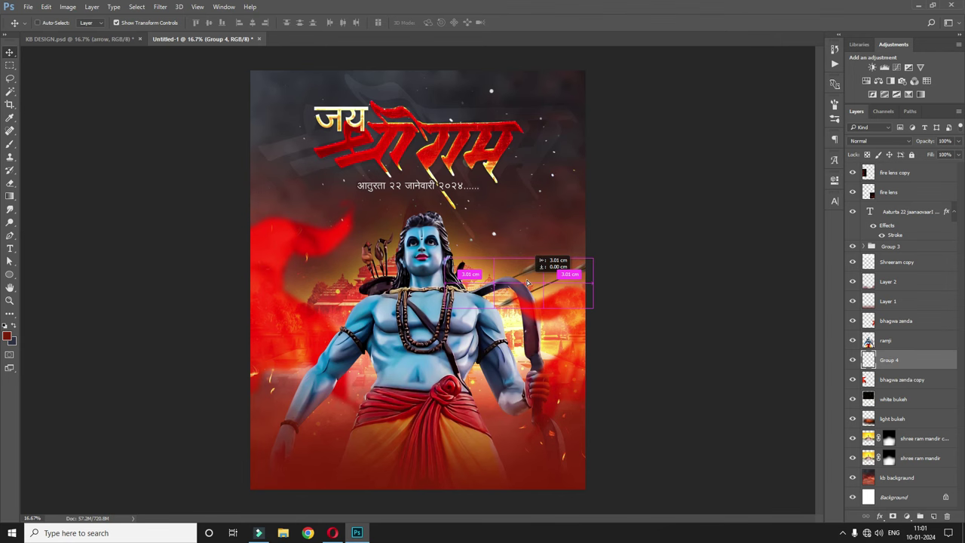
pyautogui.moveTo(526, 272); pyautogui.dragTo(332, 316)
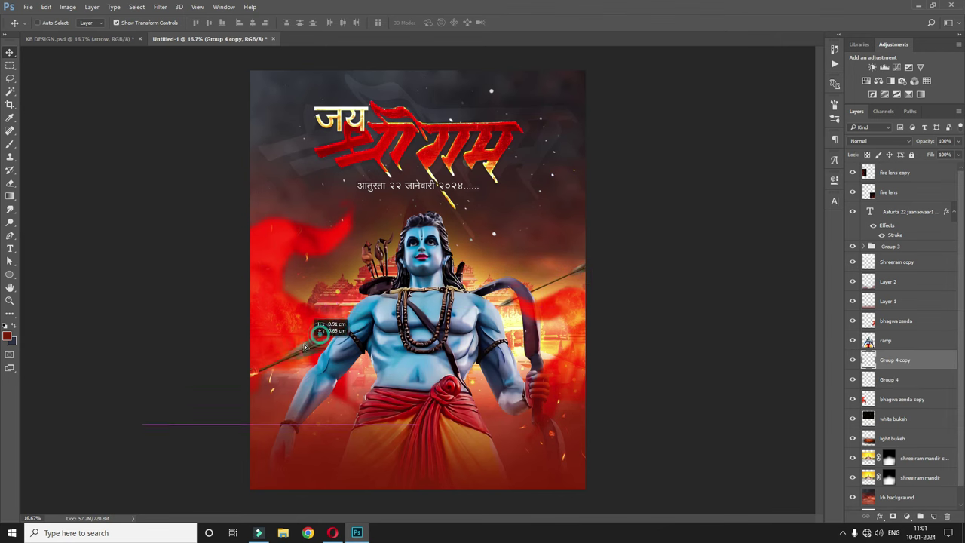
# Add arrow streak copies 2 to 4 on both sides of Ram, toggling ramji to check.
pyautogui.hotkey('ctrl', 'alt', 't')
pyautogui.press('Return')
pyautogui.moveTo(321, 302); pyautogui.dragTo(576, 310)
pyautogui.hotkey('ctrl', 't')
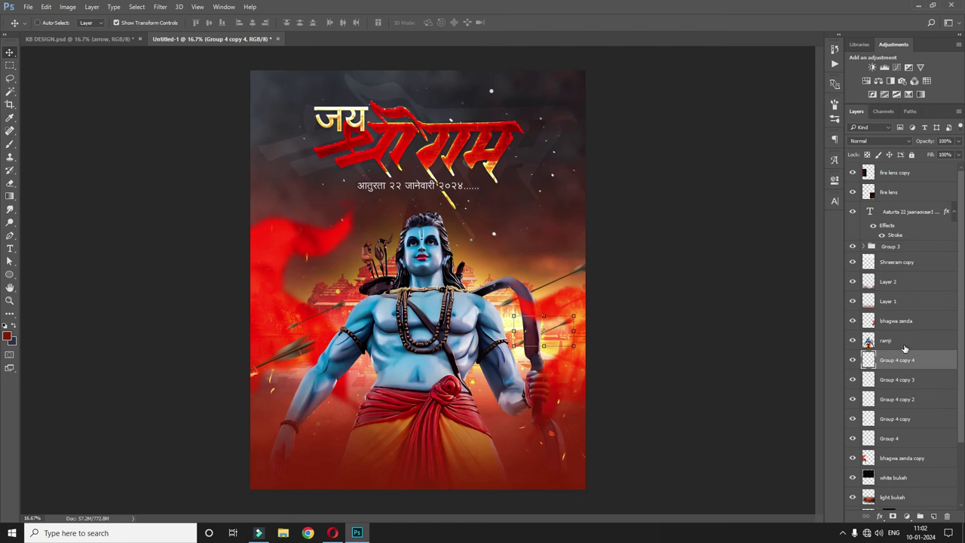
pyautogui.click(851, 341)
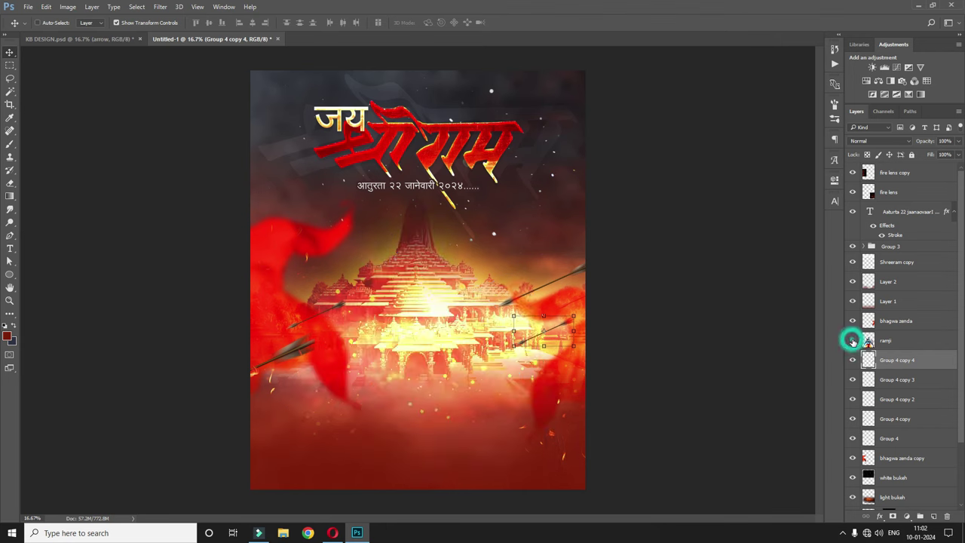
pyautogui.click(851, 342)
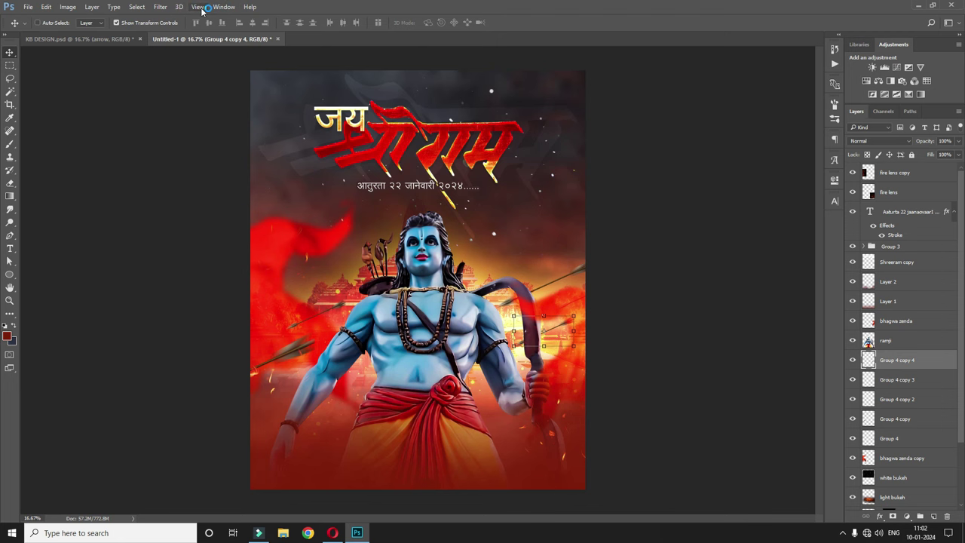
pyautogui.click(111, 39)
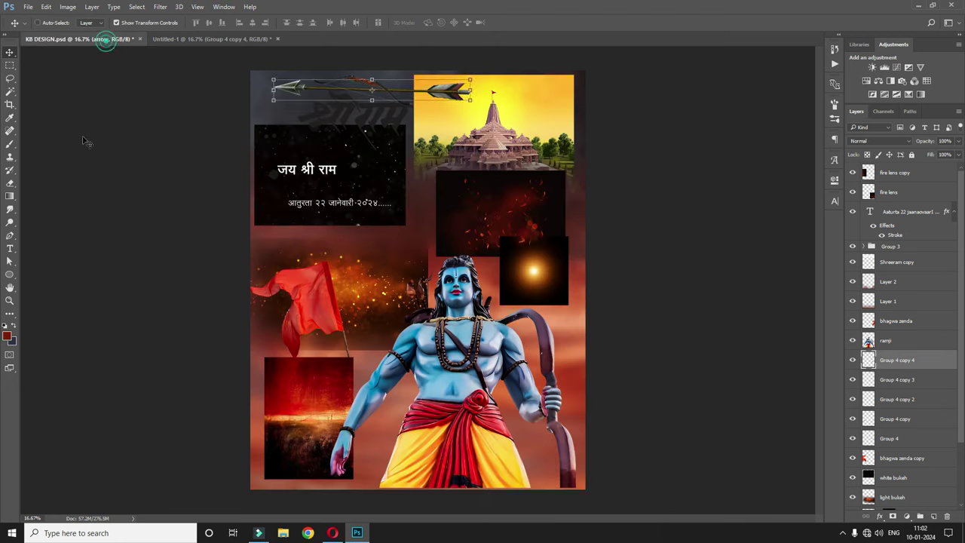
pyautogui.moveTo(279, 169); pyautogui.dragTo(338, 170)
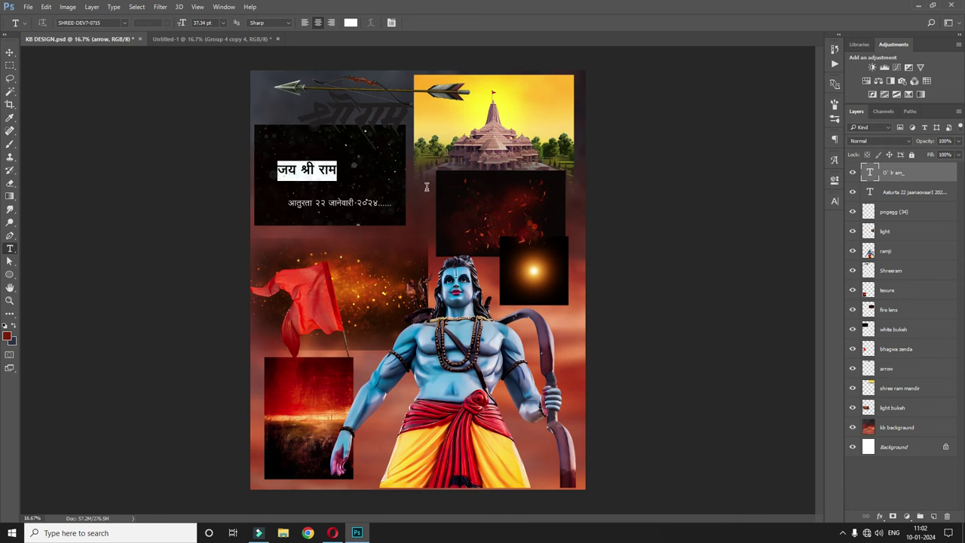
pyautogui.click(184, 39)
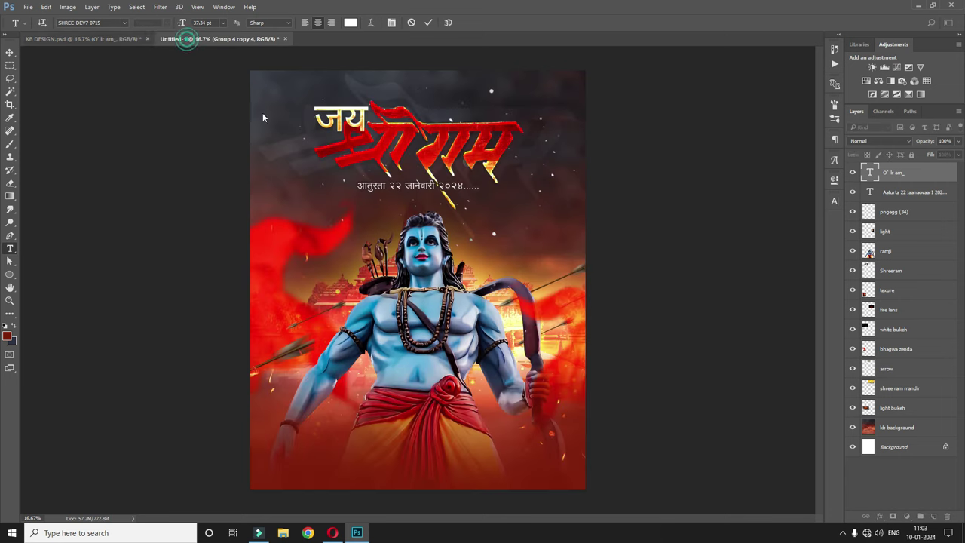
pyautogui.click(196, 8)
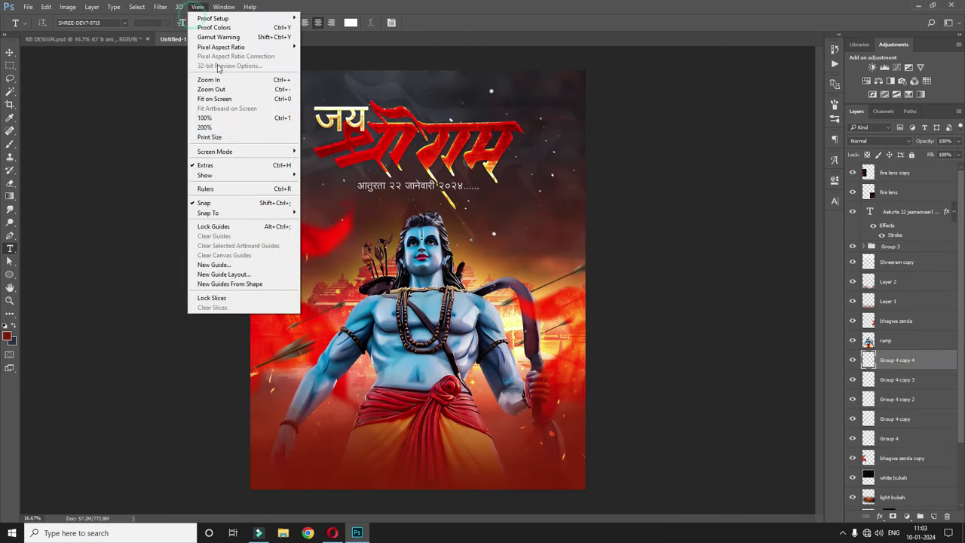
# Show rulers, place a horizontal guide at Ram's neck and a vertical guide at 10.16 cm.
pyautogui.click(215, 189)
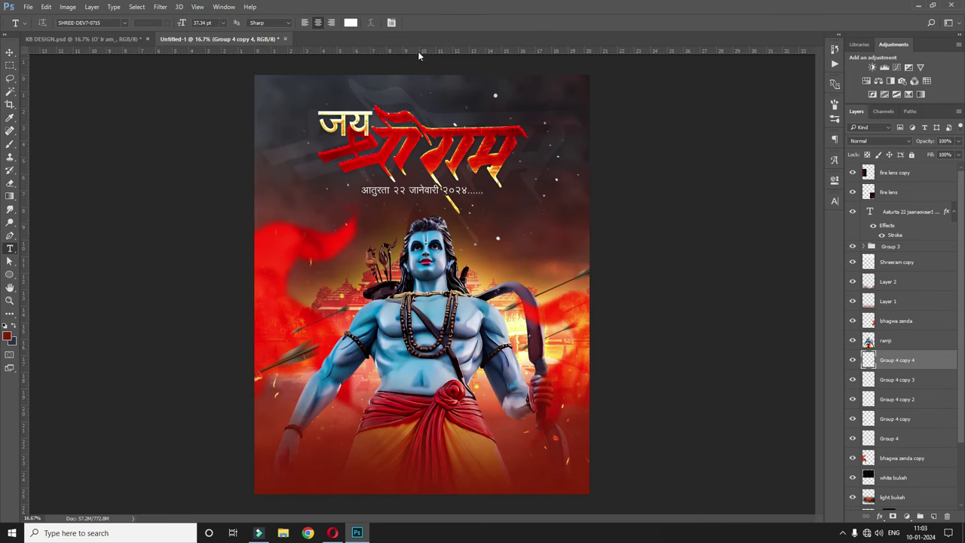
pyautogui.moveTo(419, 50); pyautogui.dragTo(428, 304)
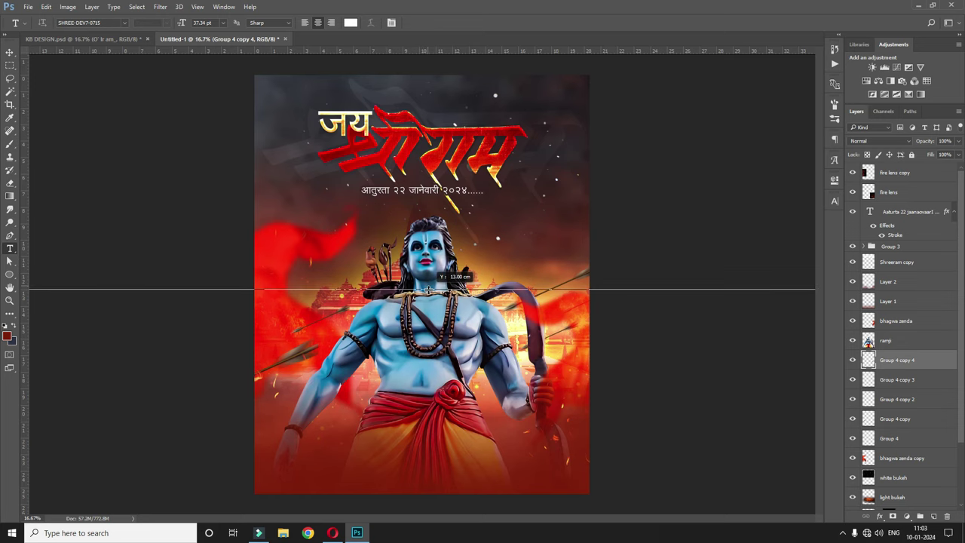
pyautogui.moveTo(427, 304); pyautogui.dragTo(428, 285)
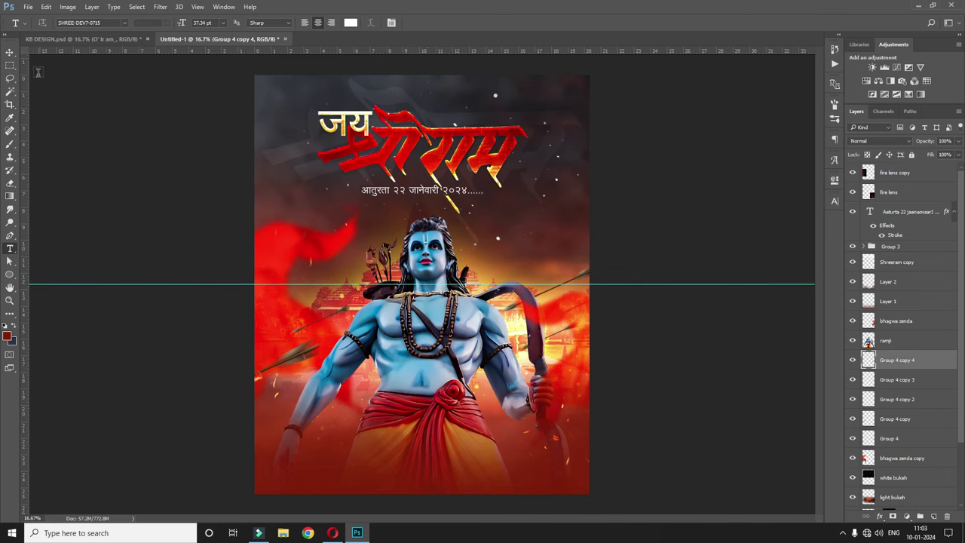
pyautogui.moveTo(28, 111); pyautogui.dragTo(426, 198)
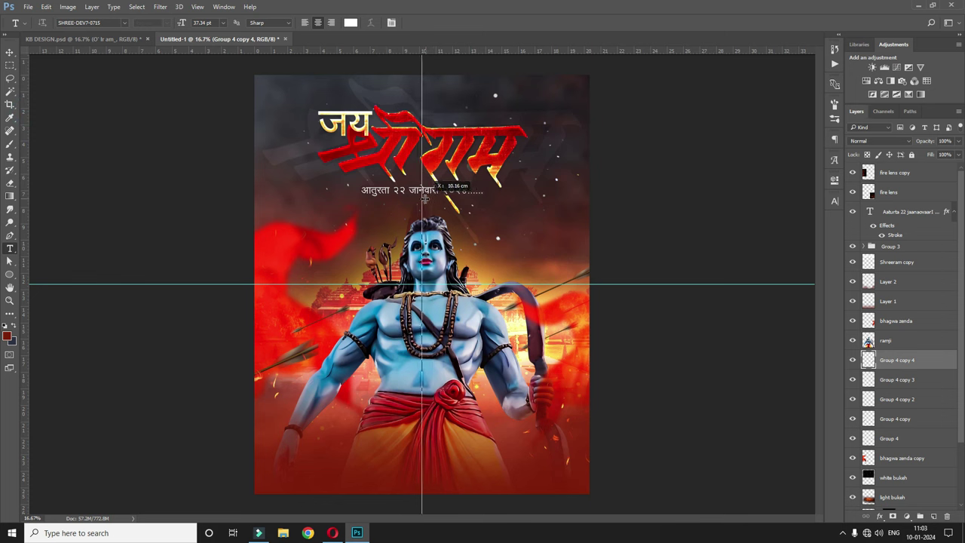
pyautogui.moveTo(424, 198); pyautogui.dragTo(425, 199)
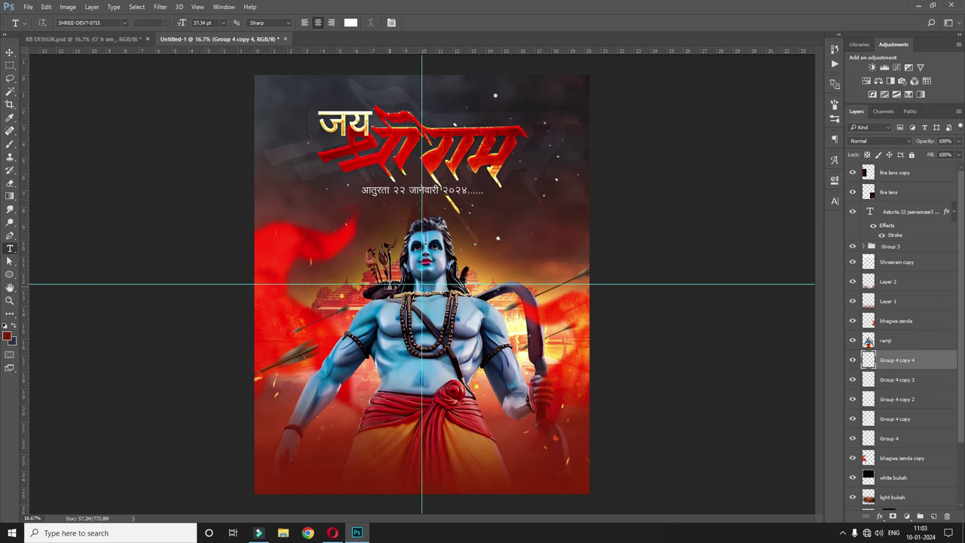
pyautogui.click(10, 275)
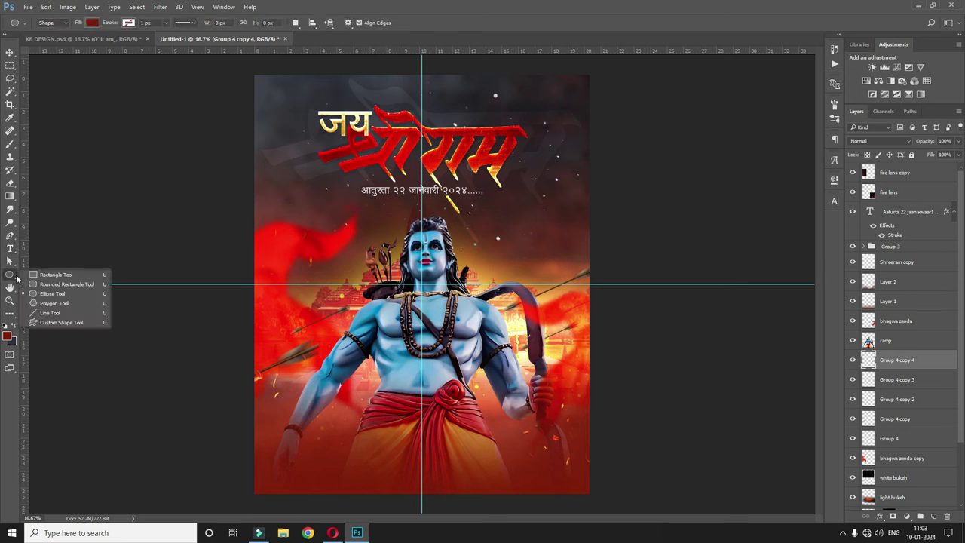
# Draw a blue 1930 x 1930 px circle, Ellipse 1, centred on the guide crossing.
pyautogui.click(48, 296)
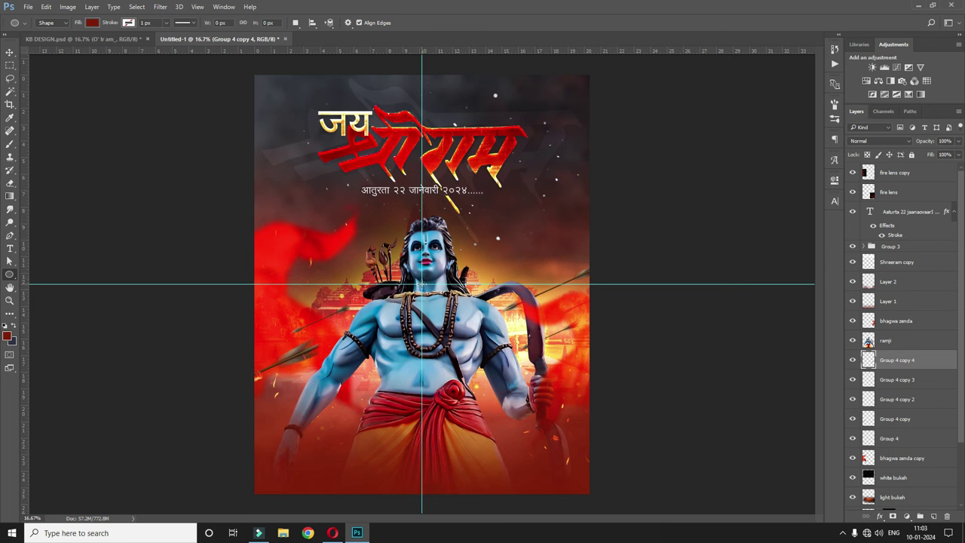
pyautogui.click(425, 280)
pyautogui.click(423, 280)
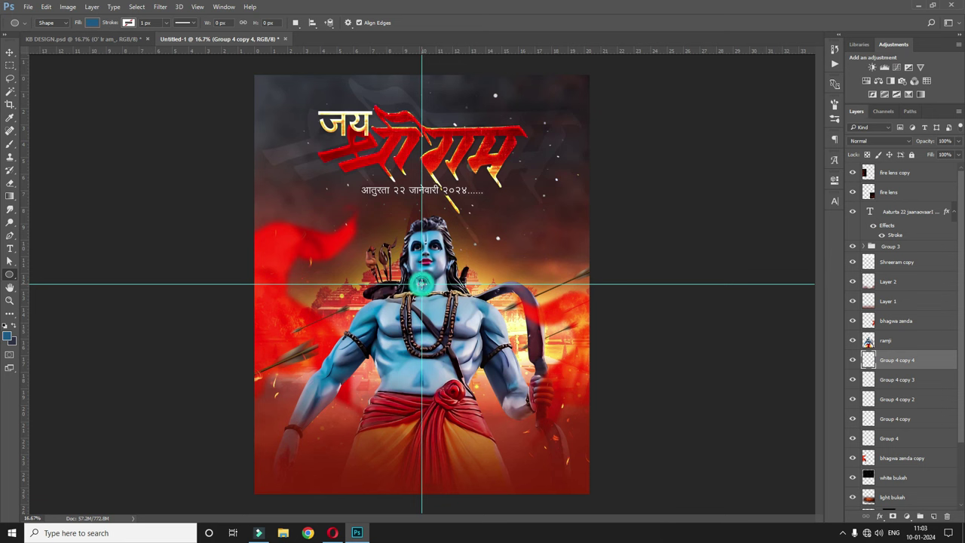
pyautogui.moveTo(422, 284)
pyautogui.mouseDown()
pyautogui.moveTo(520, 316)
pyautogui.moveTo(568, 365)
pyautogui.mouseUp()
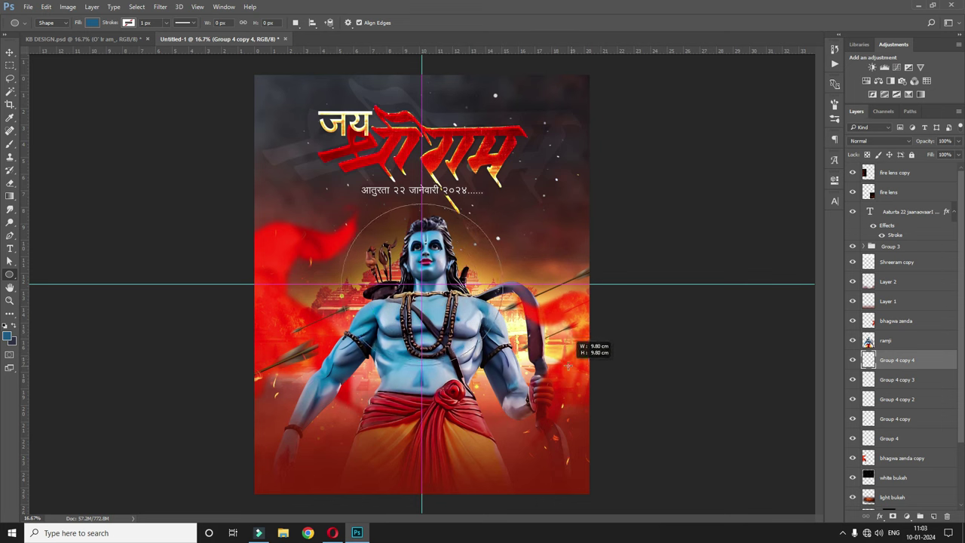
pyautogui.moveTo(568, 366); pyautogui.dragTo(569, 366)
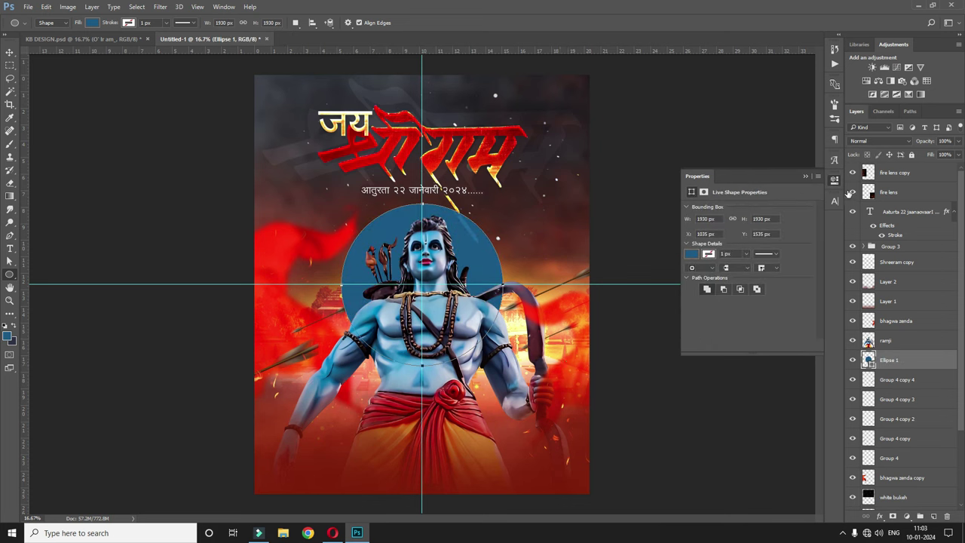
pyautogui.click(834, 181)
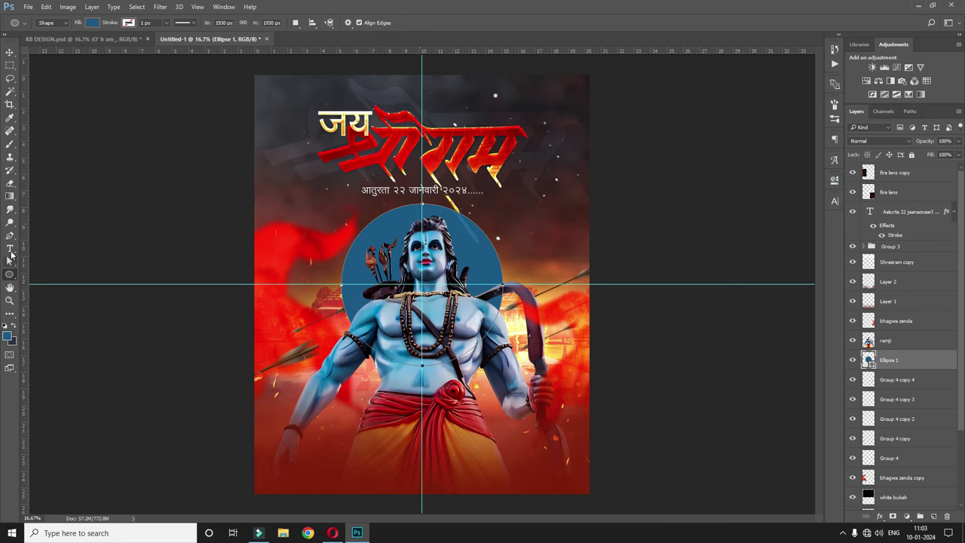
pyautogui.click(10, 248)
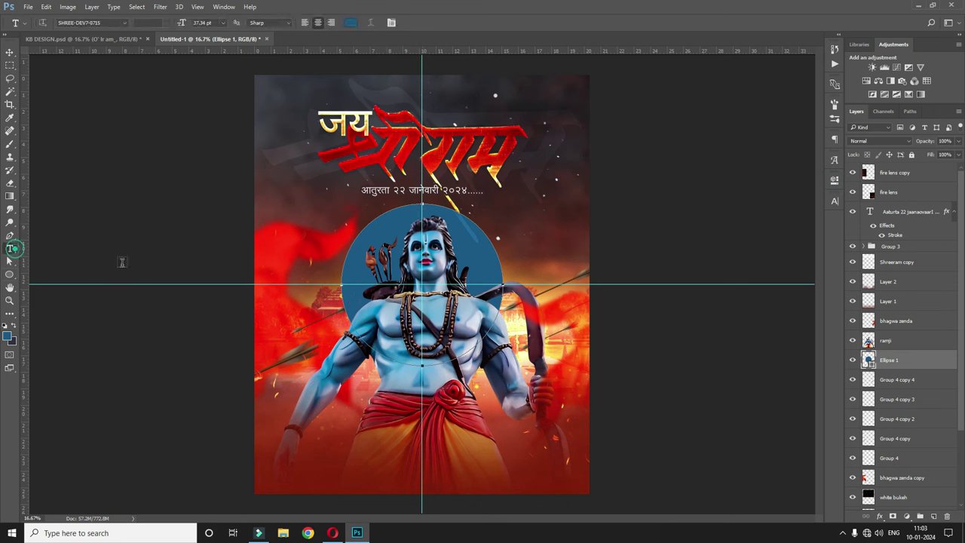
# Type 'जय श्री राम' five times along the circle's path.
pyautogui.click(384, 212)
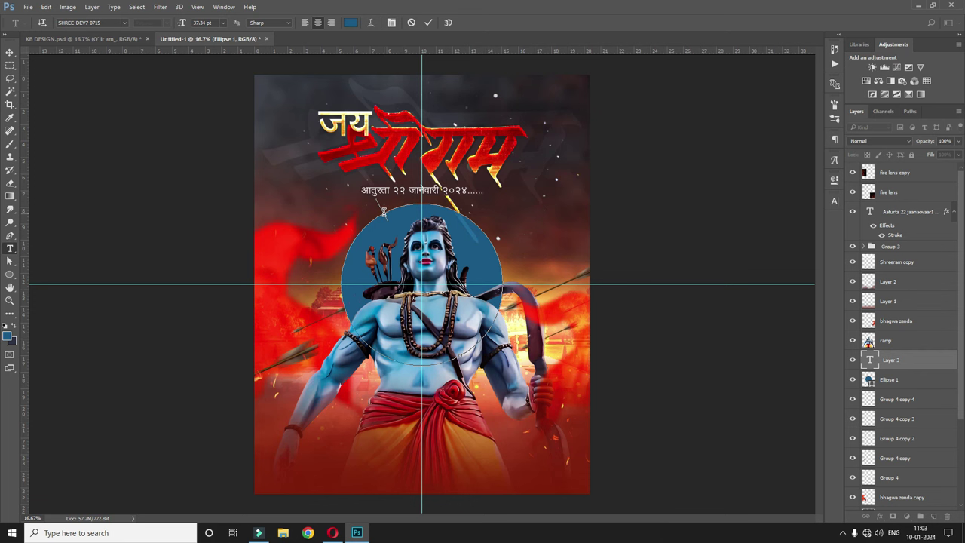
pyautogui.write('जय श्री राम जय श्री राम जय श्री राम जय श्री राम जय श्री राम')
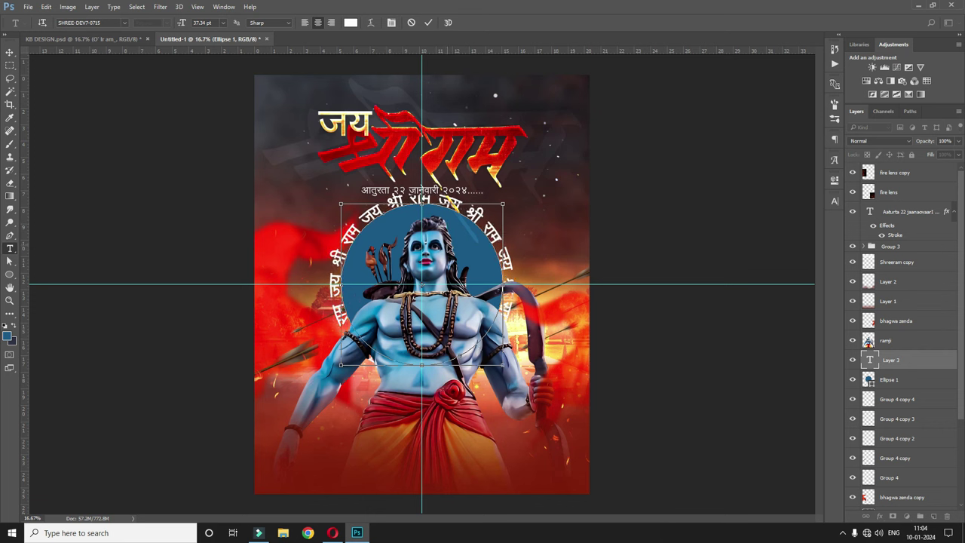
pyautogui.click(10, 52)
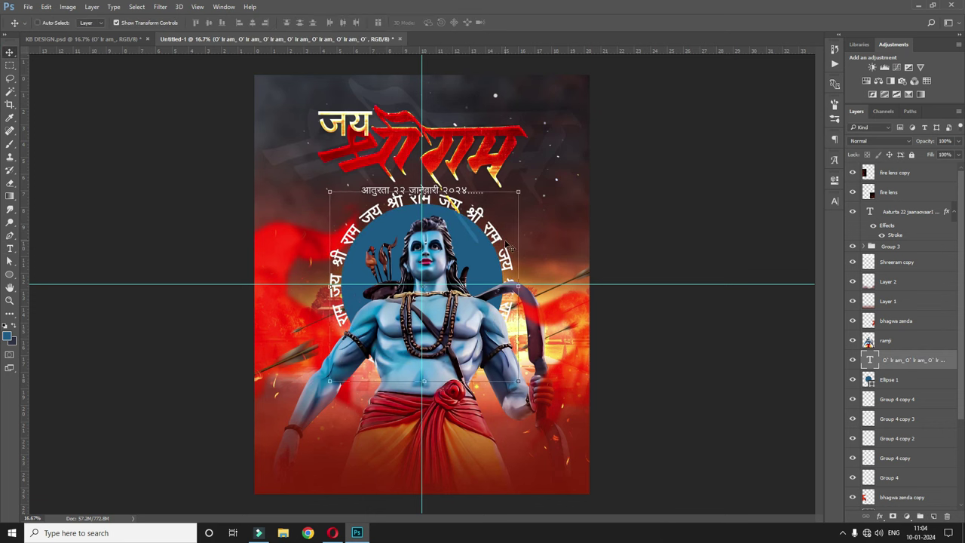
# Hide Ellipse 1, shrink the text ring around Ram's head, and remove the vertical guide.
pyautogui.click(853, 379)
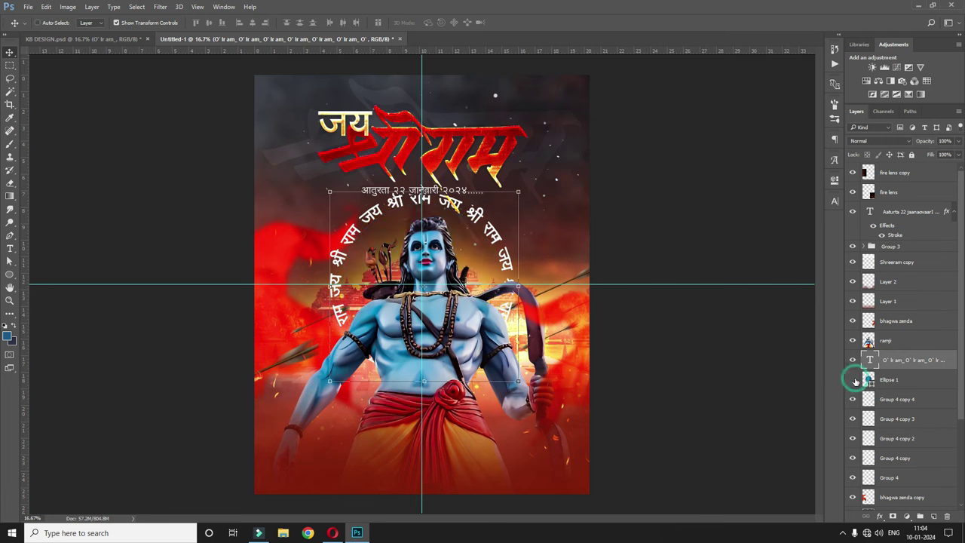
pyautogui.moveTo(455, 256)
pyautogui.mouseDown()
pyautogui.moveTo(513, 156)
pyautogui.moveTo(476, 255)
pyautogui.mouseUp()
pyautogui.moveTo(518, 191); pyautogui.dragTo(465, 242)
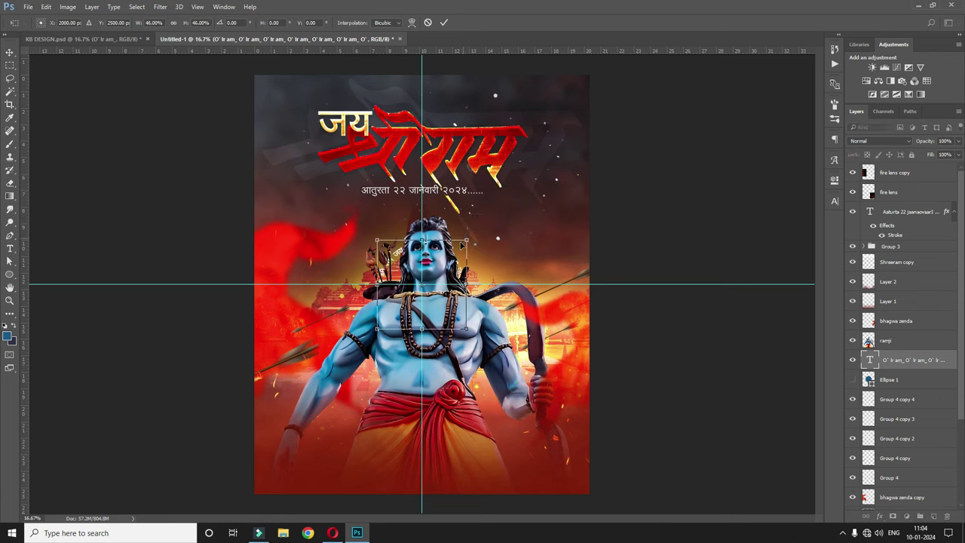
pyautogui.press('Return')
pyautogui.moveTo(422, 86)
pyautogui.mouseDown()
pyautogui.moveTo(620, 295)
pyautogui.moveTo(608, 477)
pyautogui.mouseUp()
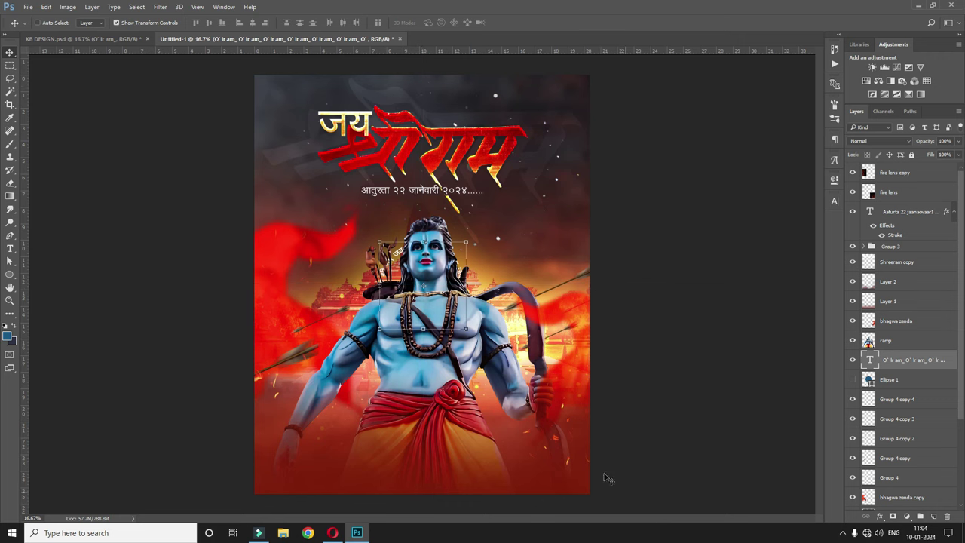
pyautogui.click(196, 7)
# Hide the rulers, adjust the text ring, and make a first enlarged copy.
pyautogui.click(215, 194)
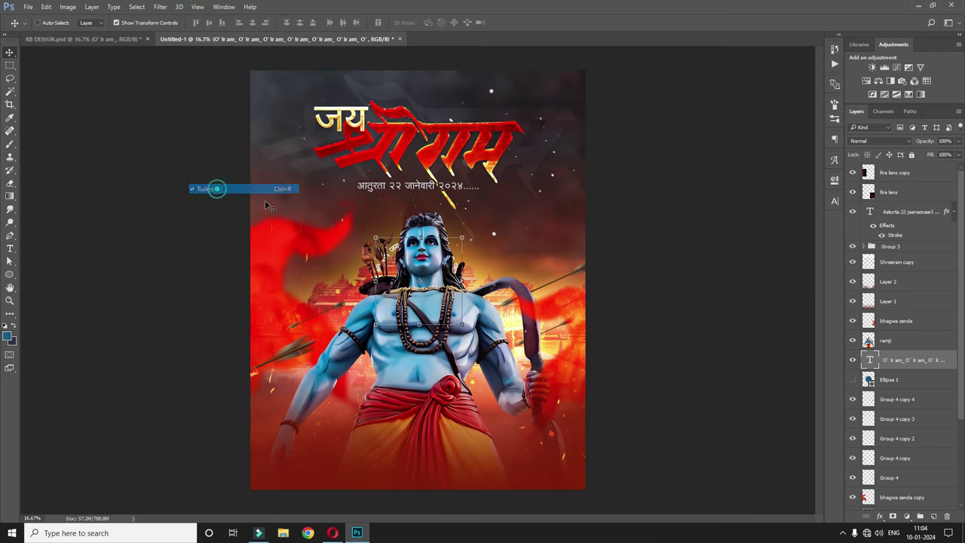
pyautogui.moveTo(461, 237); pyautogui.dragTo(434, 268)
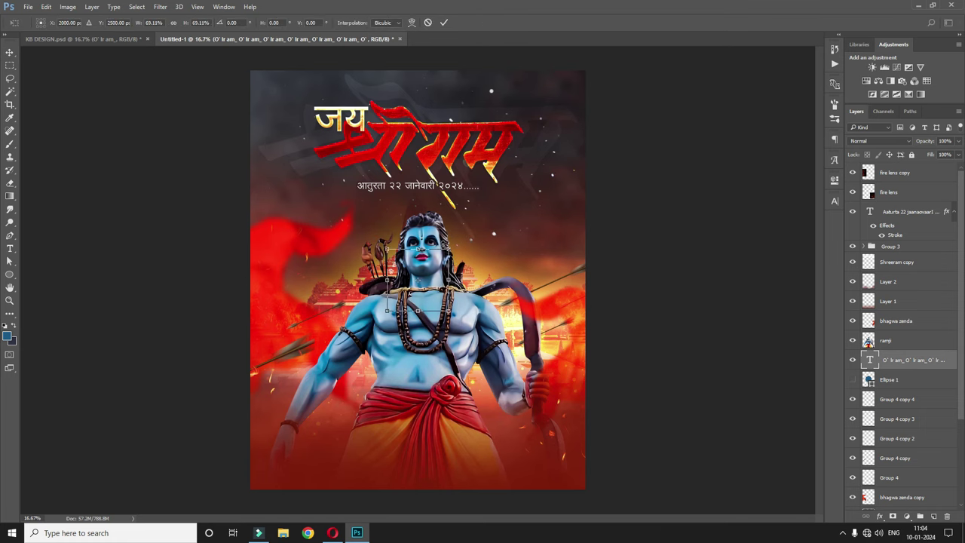
pyautogui.press('Return')
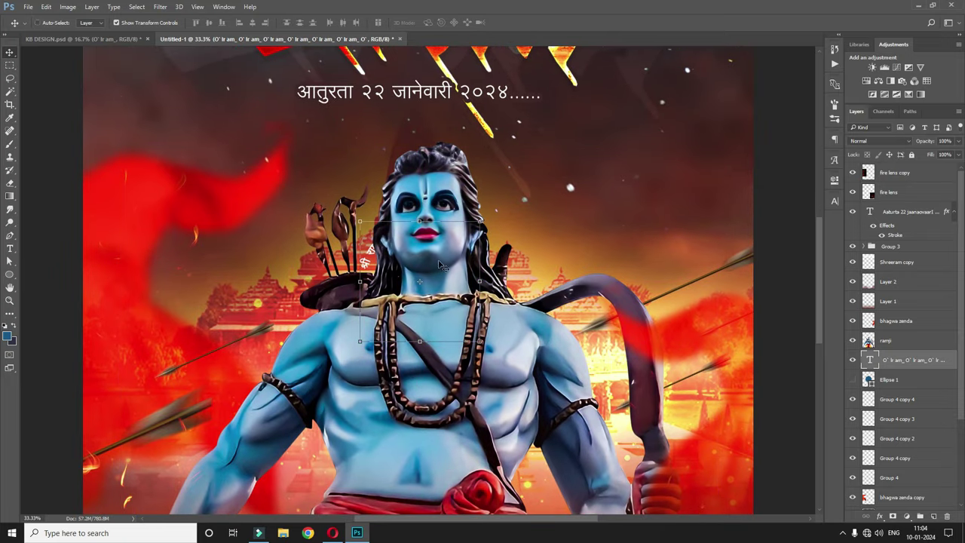
pyautogui.hotkey('ctrl', '+')
pyautogui.hotkey('ctrl', '-')
pyautogui.hotkey('ctrl', 'j')
pyautogui.moveTo(480, 219); pyautogui.dragTo(494, 201)
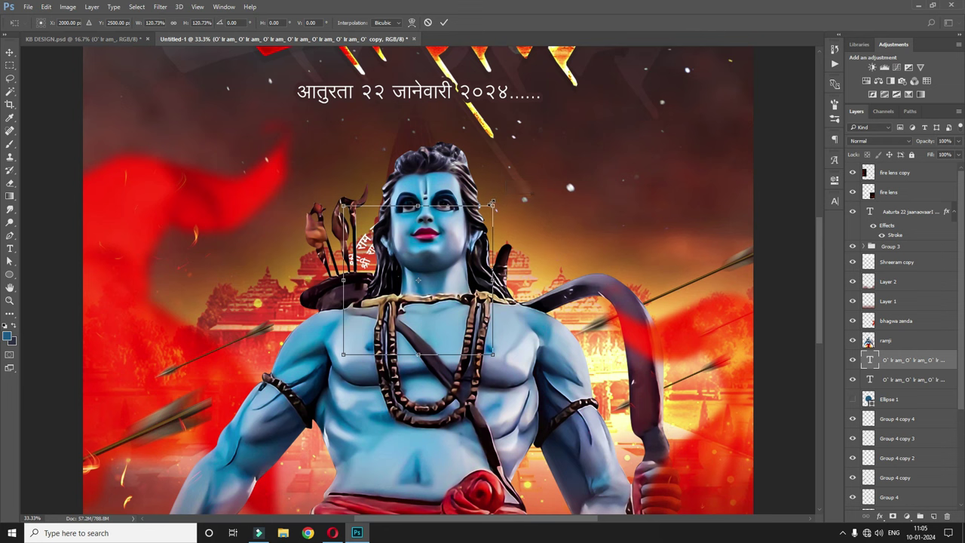
pyautogui.press('Return')
pyautogui.moveTo(897, 359); pyautogui.dragTo(897, 349)
# Add three more progressively larger copies of the जय श्री राम text ring.
pyautogui.hotkey('ctrl', 'j')
pyautogui.hotkey('ctrl', 't')
pyautogui.moveTo(494, 206); pyautogui.dragTo(519, 175)
pyautogui.press('Return')
pyautogui.hotkey('ctrl', 'j')
pyautogui.hotkey('ctrl', 't')
pyautogui.press('Return')
pyautogui.hotkey('ctrl', '-')
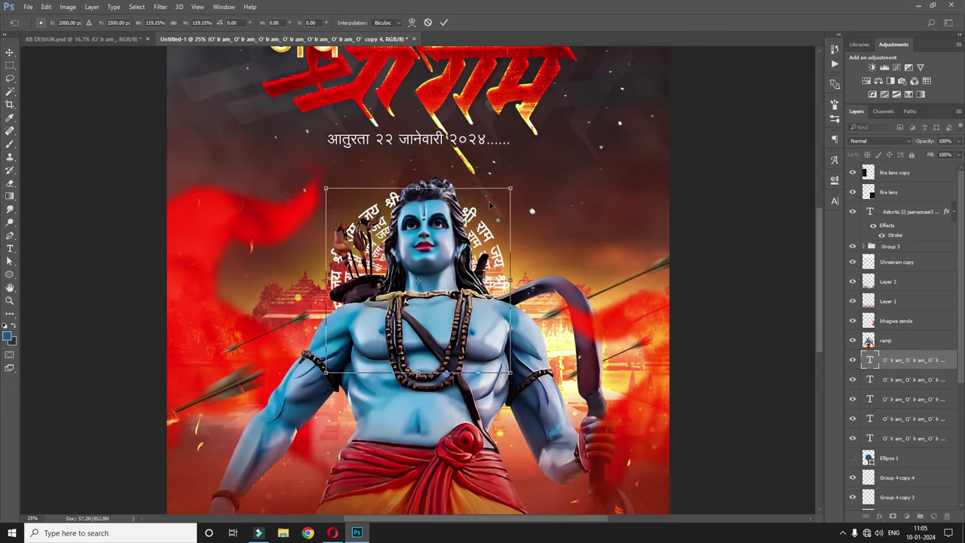
pyautogui.press('Return')
pyautogui.hotkey('ctrl', 'j')
pyautogui.hotkey('ctrl', 't')
pyautogui.hotkey('ctrl', '-')
pyautogui.moveTo(486, 210); pyautogui.dragTo(523, 179)
pyautogui.press('Return')
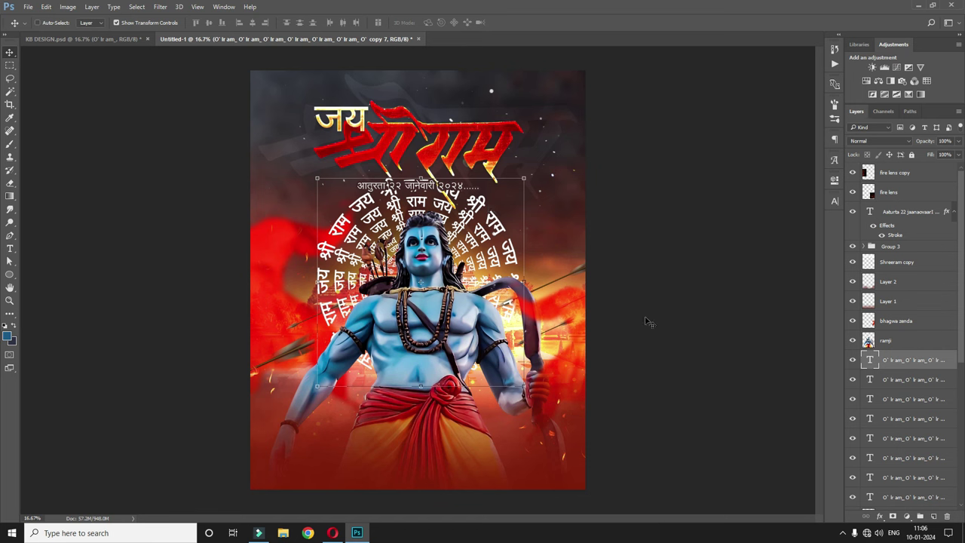
# Group and merge the text ring layers, nudge the wheel down, and blend it in Overlay.
pyautogui.scroll(-3, 936, 374)
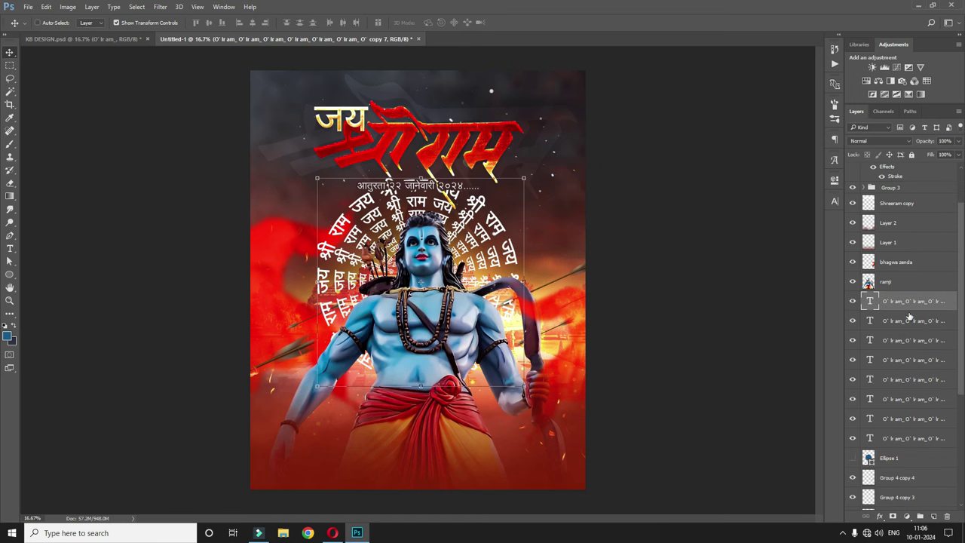
pyautogui.keyDown('shift'); pyautogui.click(906, 438); pyautogui.keyUp('shift')
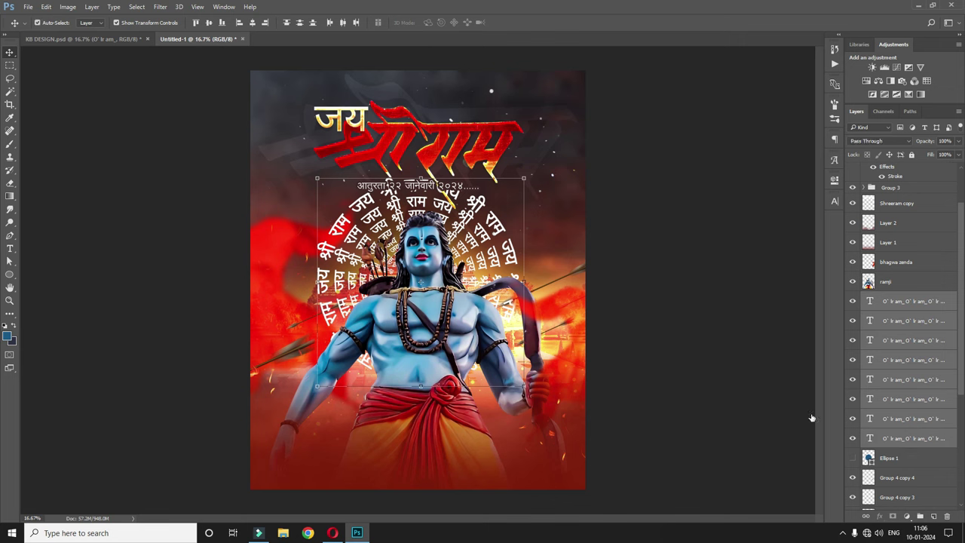
pyautogui.hotkey('ctrl', 'g')
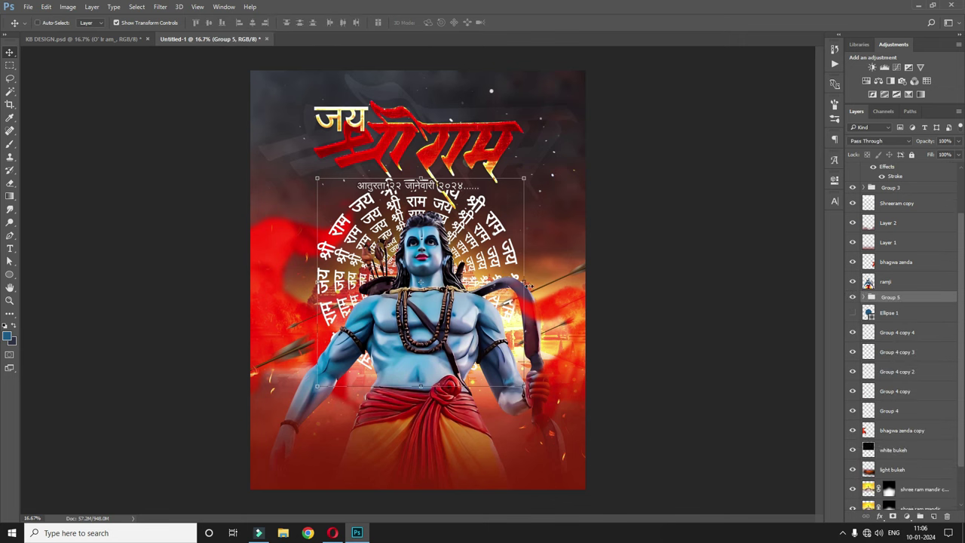
pyautogui.rightClick(894, 300)
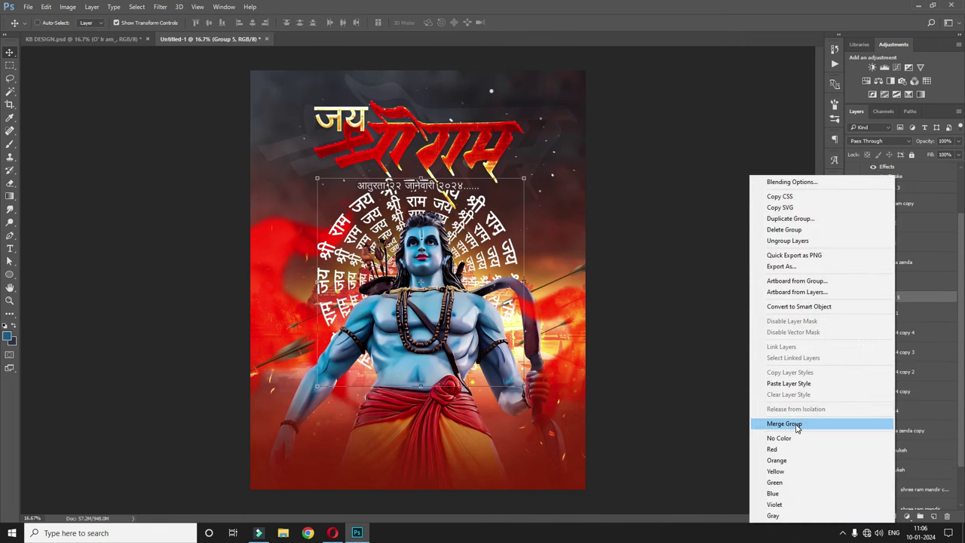
pyautogui.click(794, 422)
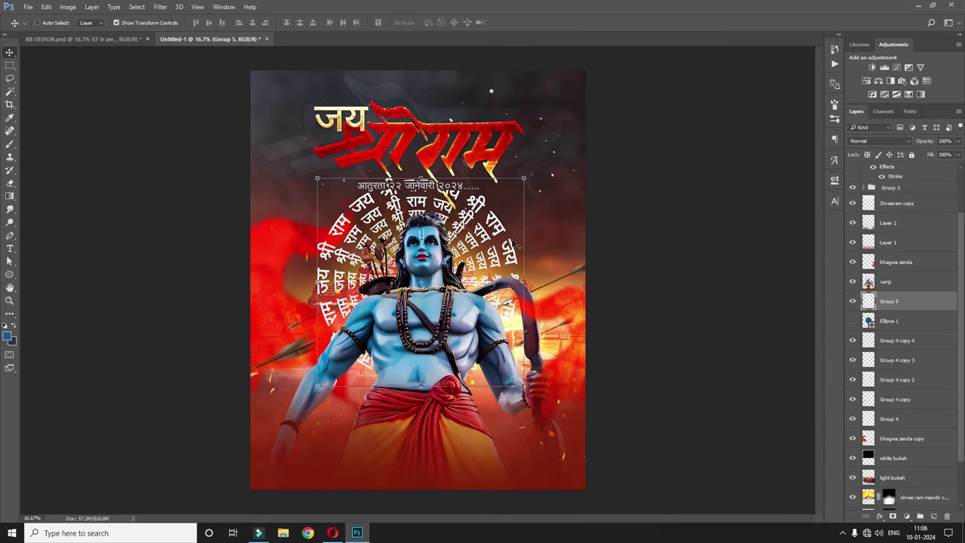
pyautogui.moveTo(420, 302); pyautogui.dragTo(420, 317)
pyautogui.click(871, 142)
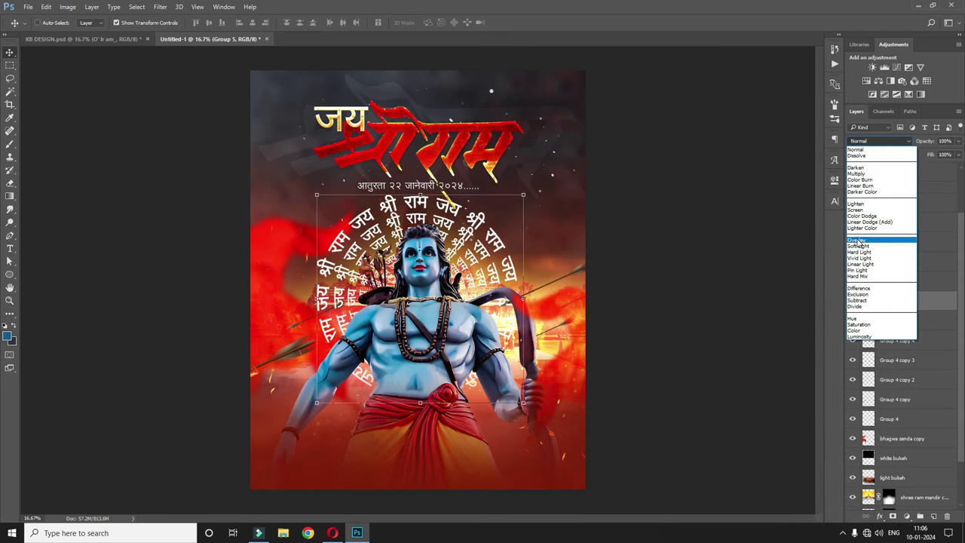
pyautogui.click(857, 240)
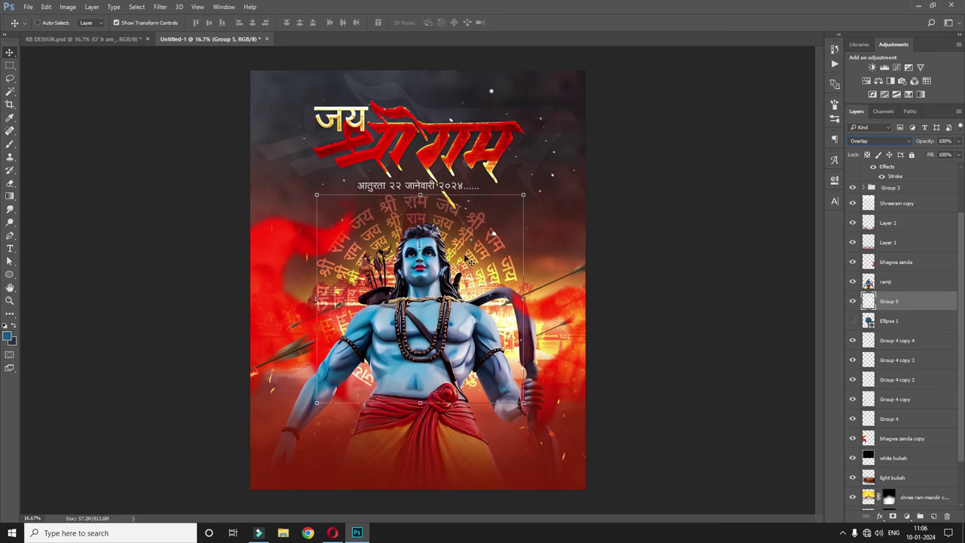
# Move Ellipse 1 into Group 5, place Group 5 below the light bokeh layer, opacity 43%.
pyautogui.scroll(-2, 911, 301)
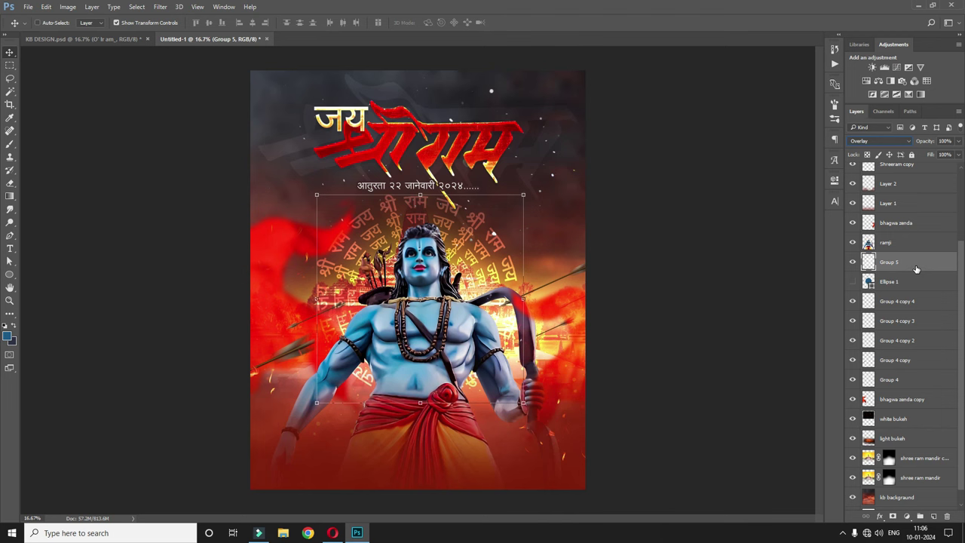
pyautogui.moveTo(904, 281); pyautogui.dragTo(901, 264)
pyautogui.click(900, 264)
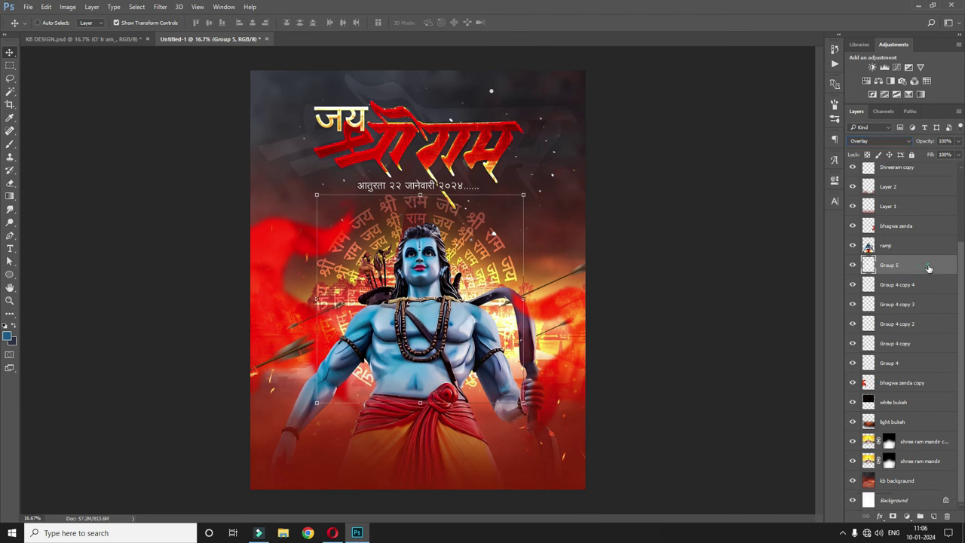
pyautogui.moveTo(927, 268); pyautogui.dragTo(904, 429)
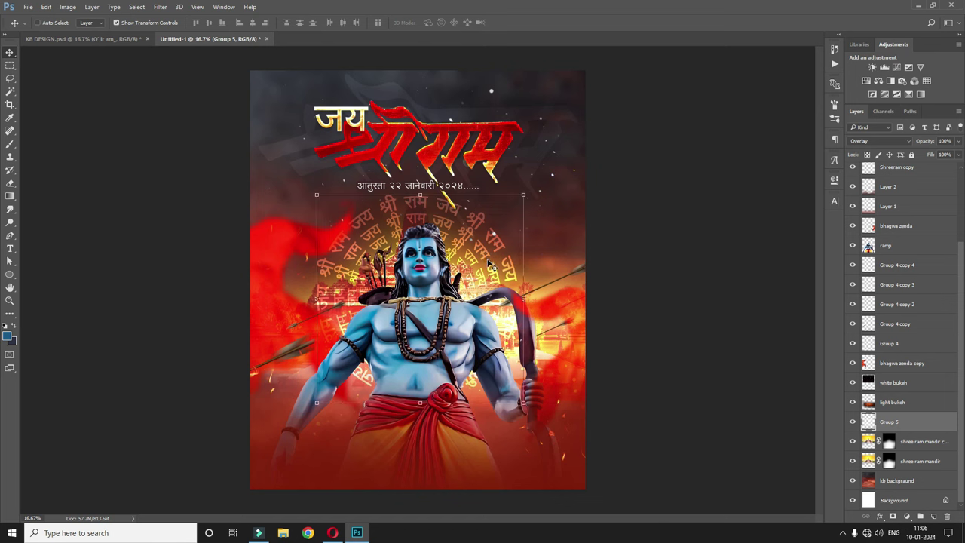
pyautogui.moveTo(927, 142); pyautogui.dragTo(901, 144)
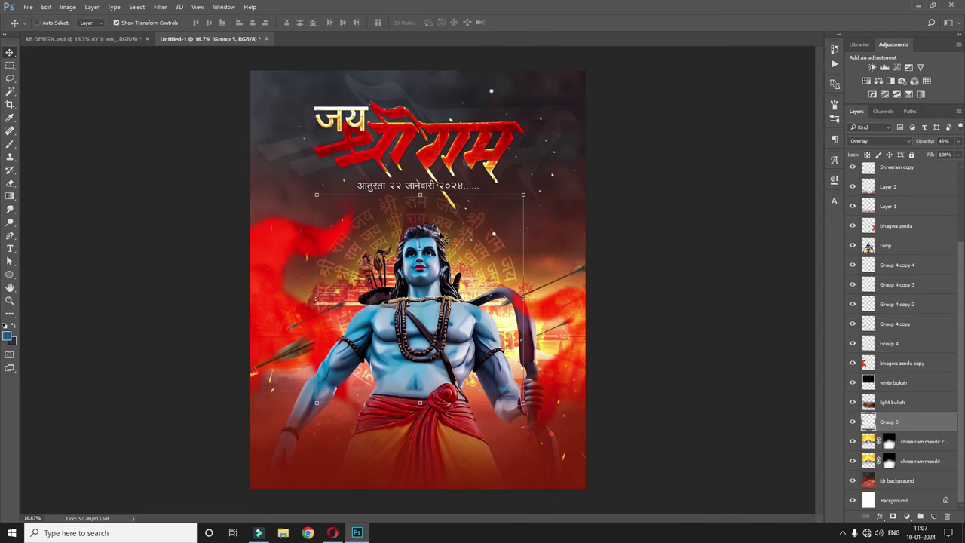
pyautogui.scroll(3, 885, 299)
pyautogui.scroll(1, 929, 220)
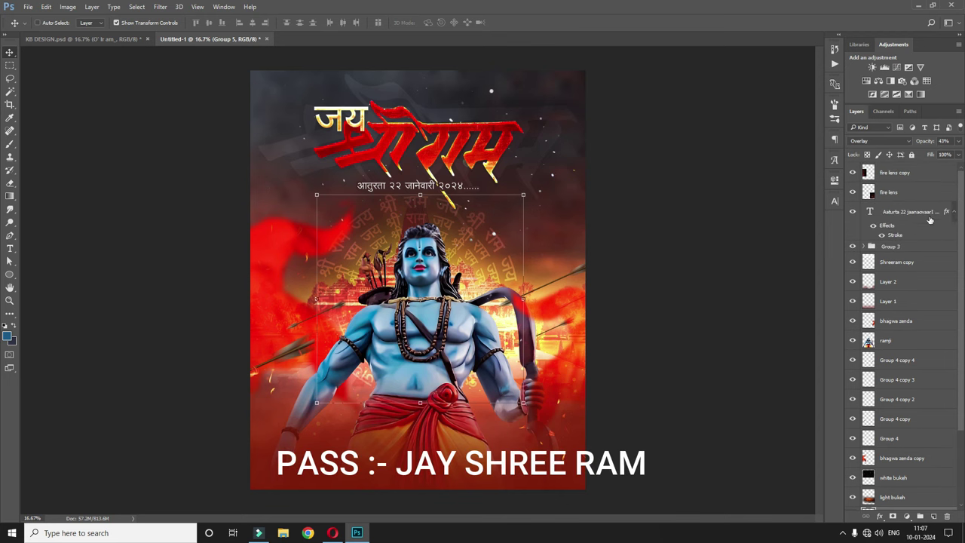
pyautogui.moveTo(897, 173); pyautogui.dragTo(347, 128)
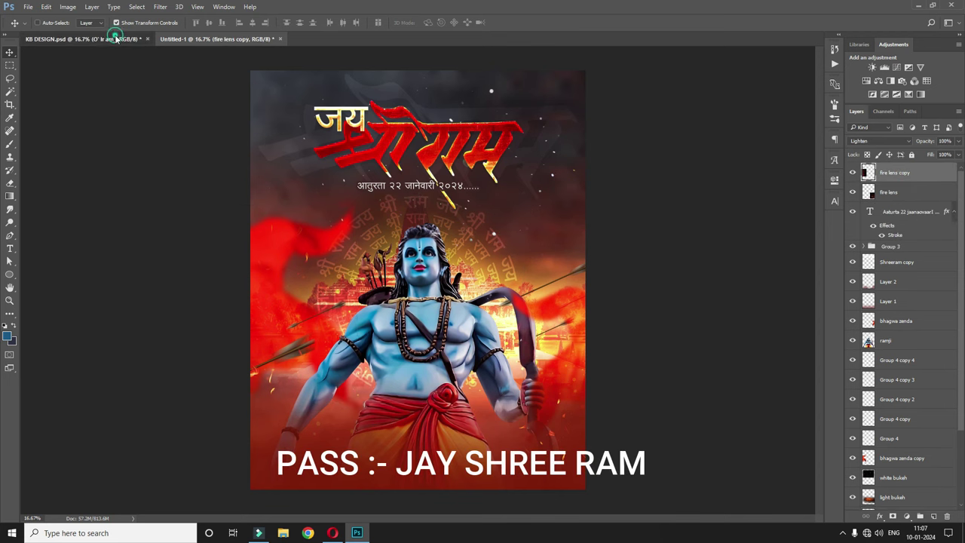
# Bring the arrow from KB DESIGN, widen it across the title, and move it into Group 3.
pyautogui.rightClick(445, 97)
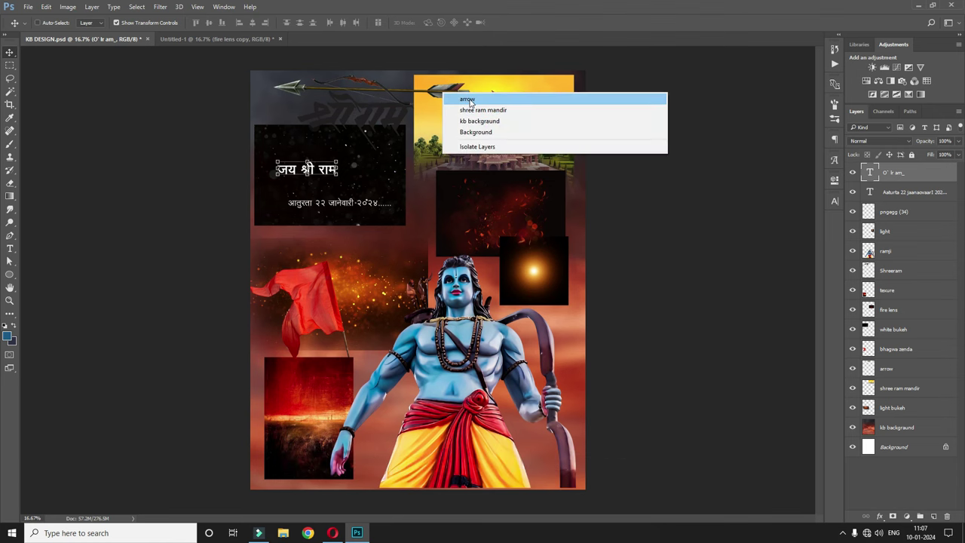
pyautogui.click(469, 98)
pyautogui.moveTo(445, 96)
pyautogui.mouseDown()
pyautogui.moveTo(472, 130)
pyautogui.moveTo(540, 138)
pyautogui.moveTo(562, 125)
pyautogui.mouseUp()
pyautogui.hotkey('ctrl', 't')
pyautogui.press('Return')
pyautogui.hotkey('ctrl', 't')
pyautogui.press('Return')
pyautogui.click(862, 265)
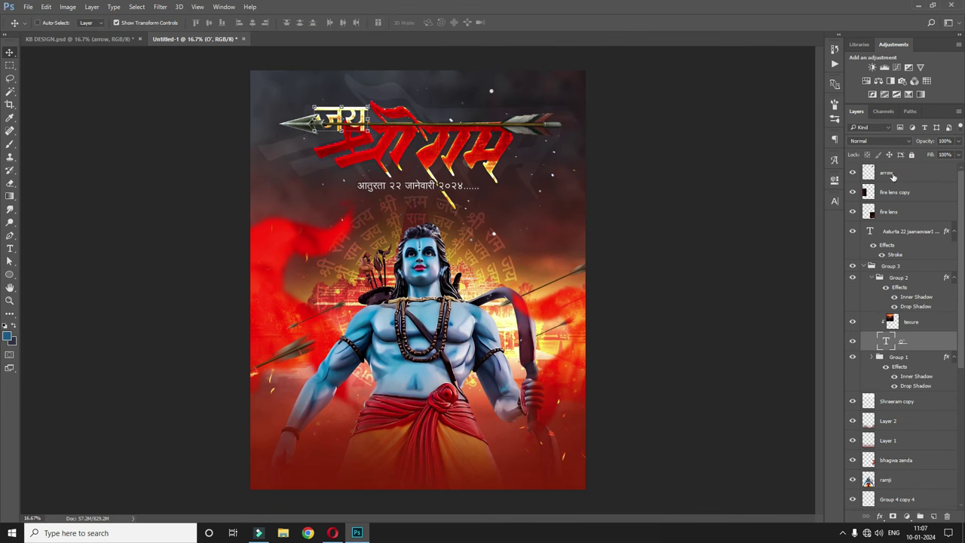
pyautogui.moveTo(886, 173); pyautogui.dragTo(934, 347)
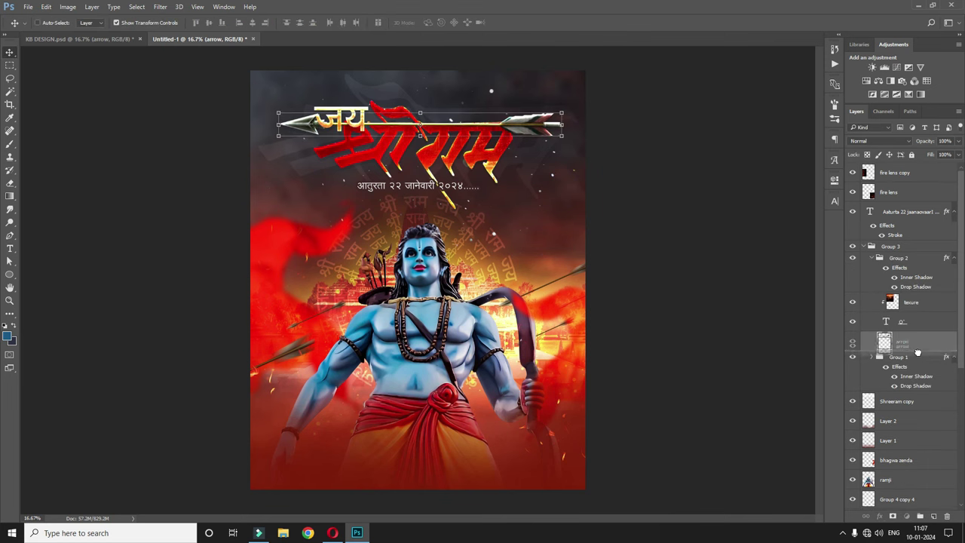
# Apply a horizontal Motion Blur to the arrow at angle 0 and 173 px distance.
pyautogui.click(159, 7)
pyautogui.moveTo(165, 117)
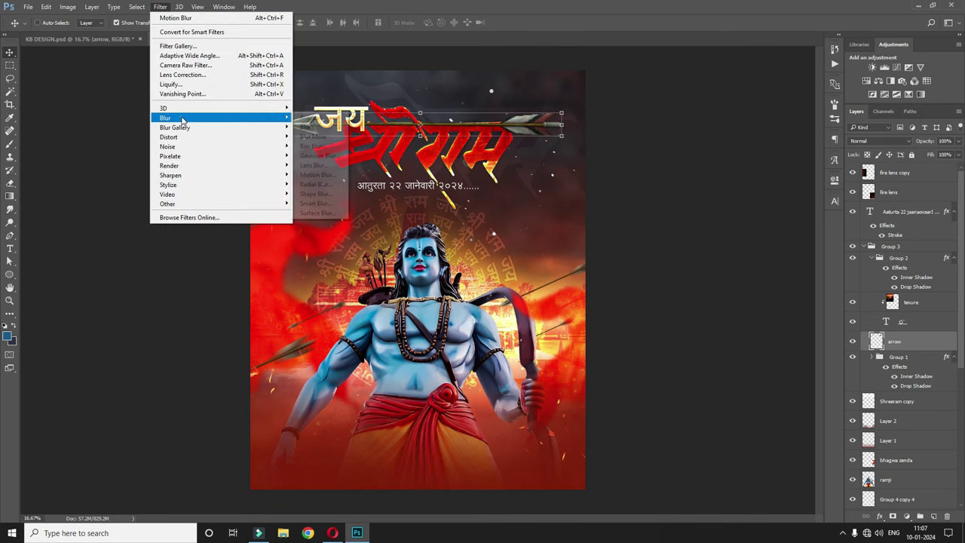
pyautogui.click(326, 174)
pyautogui.write('0')
pyautogui.moveTo(740, 304)
pyautogui.mouseDown()
pyautogui.moveTo(761, 304)
pyautogui.moveTo(747, 304)
pyautogui.mouseUp()
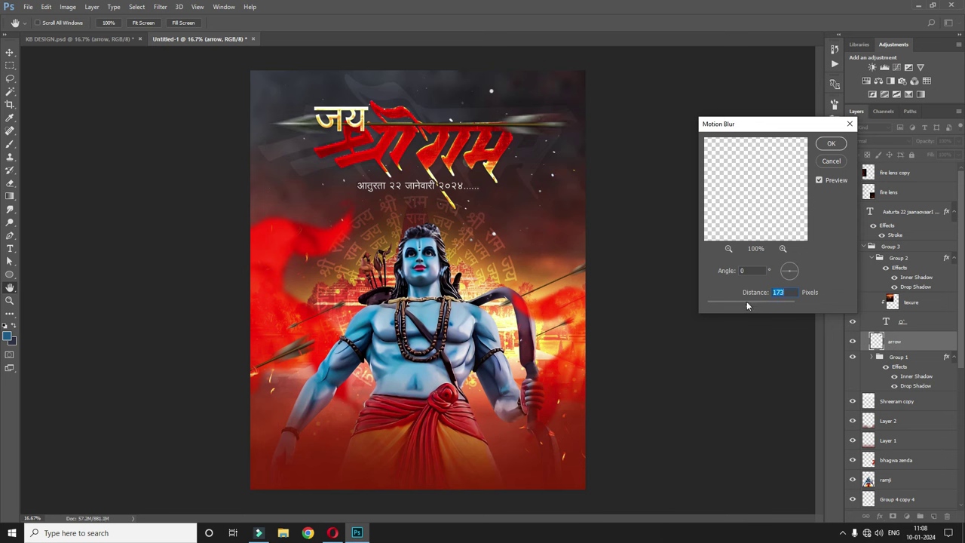
pyautogui.click(830, 143)
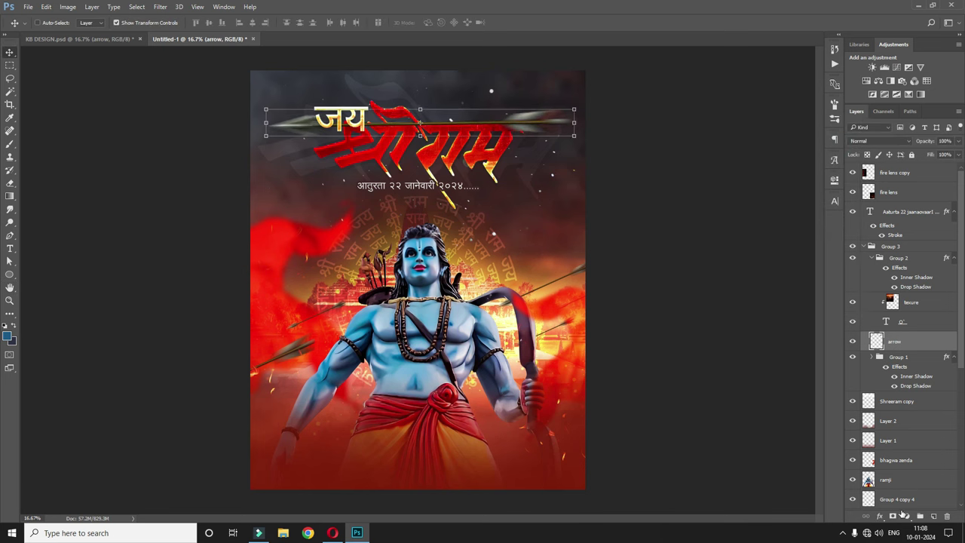
pyautogui.click(903, 515)
# Clip a Warming Filter 85 Photo Filter at 100% density to the arrow layer.
pyautogui.click(770, 429)
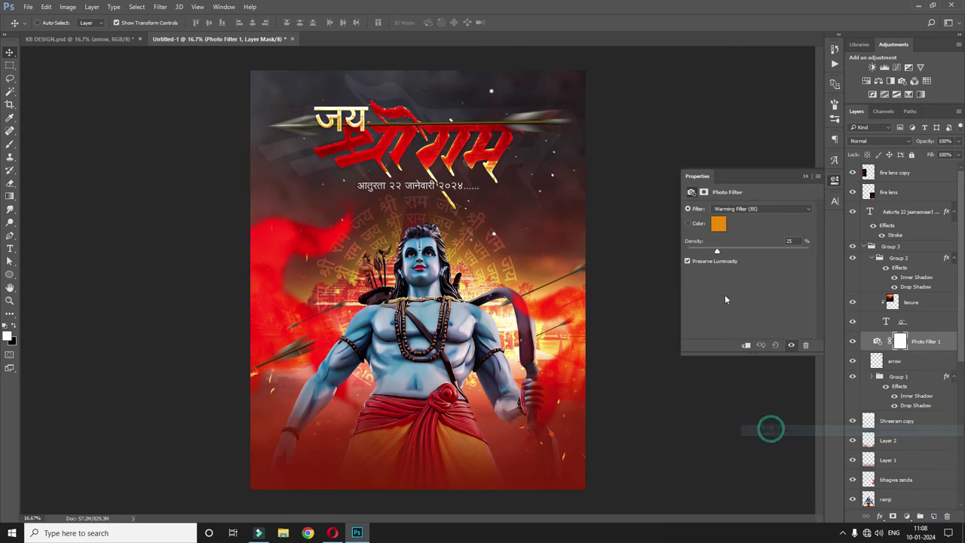
pyautogui.click(746, 344)
pyautogui.click(715, 251)
pyautogui.moveTo(715, 250); pyautogui.dragTo(808, 250)
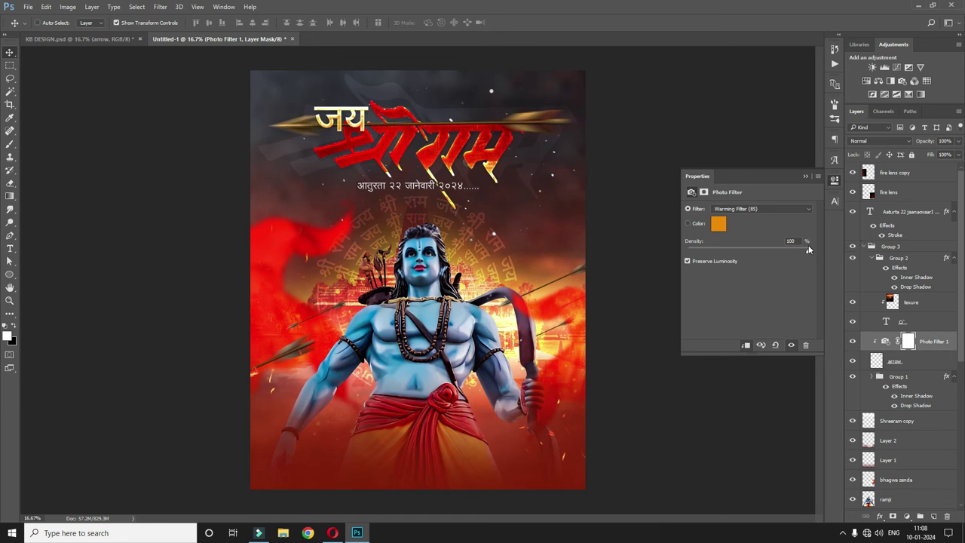
pyautogui.click(835, 181)
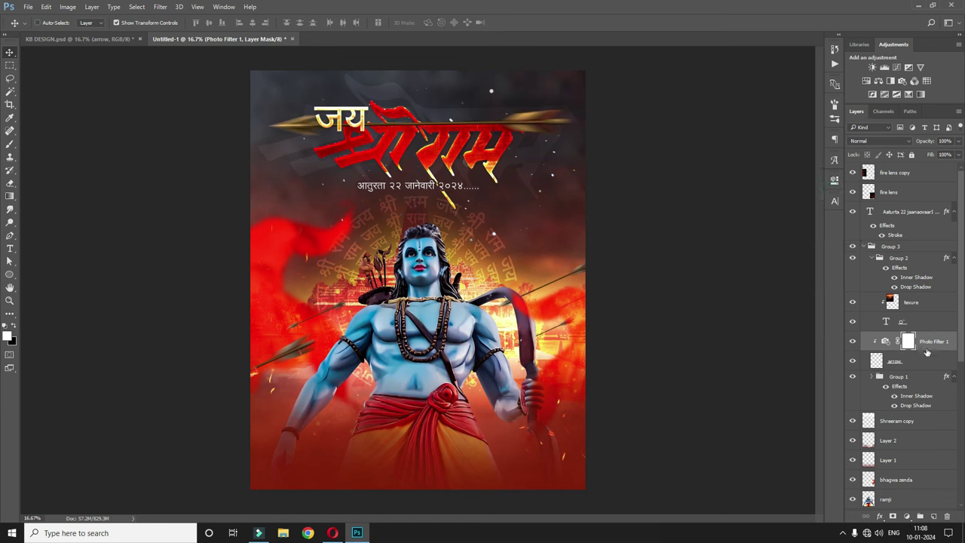
pyautogui.click(895, 172)
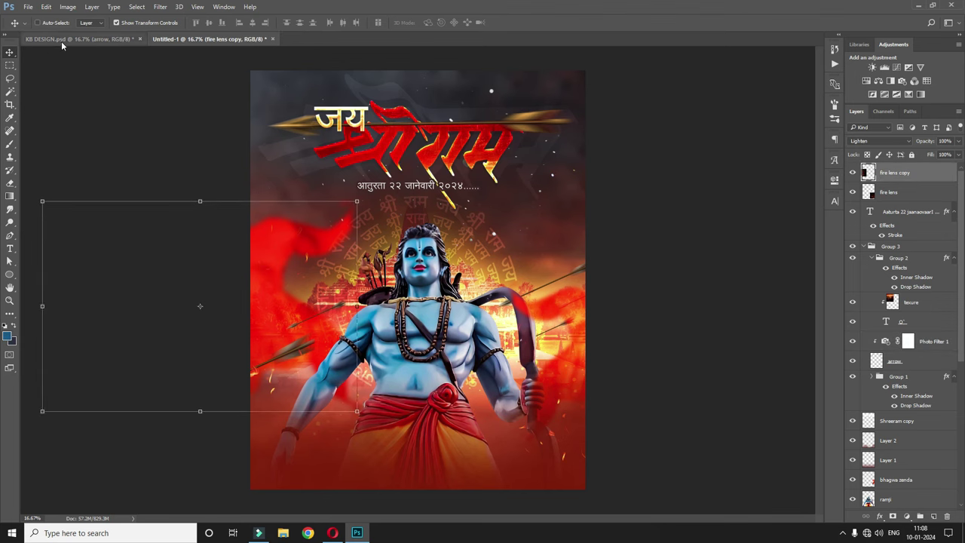
# Bring the pngegg (34) bow from KB DESIGN and scale it over the title.
pyautogui.click(68, 39)
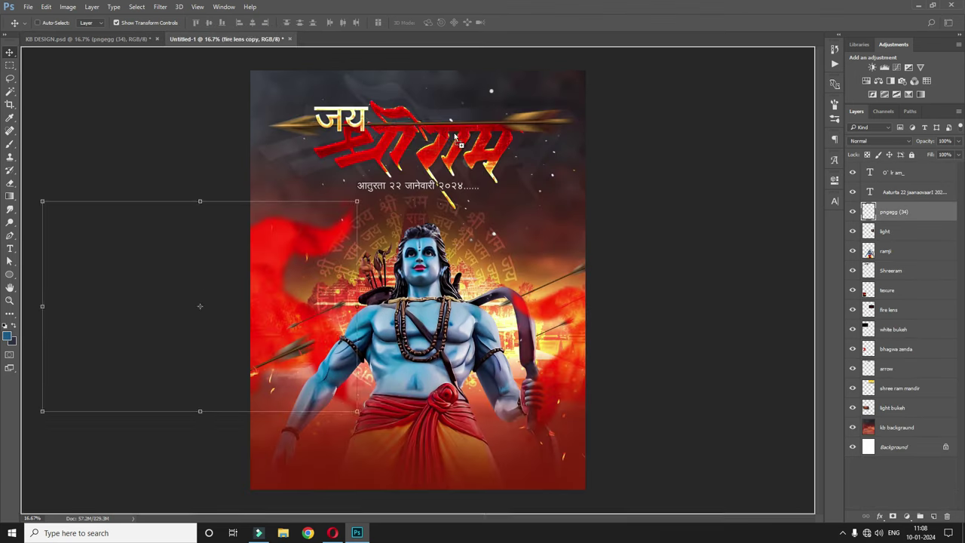
pyautogui.moveTo(203, 38); pyautogui.dragTo(441, 125)
pyautogui.hotkey('ctrl', 't')
pyautogui.moveTo(483, 98); pyautogui.dragTo(501, 104)
pyautogui.press('Return')
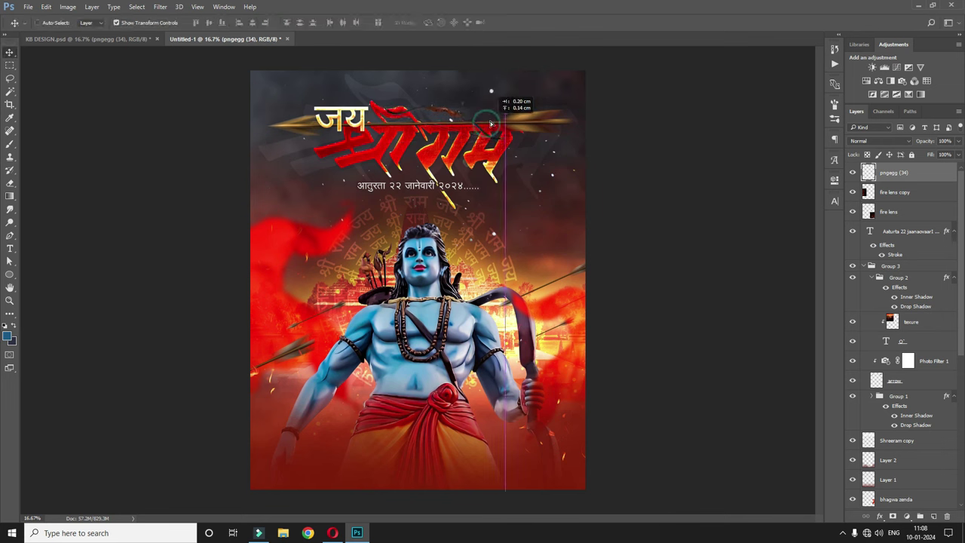
pyautogui.click(488, 122)
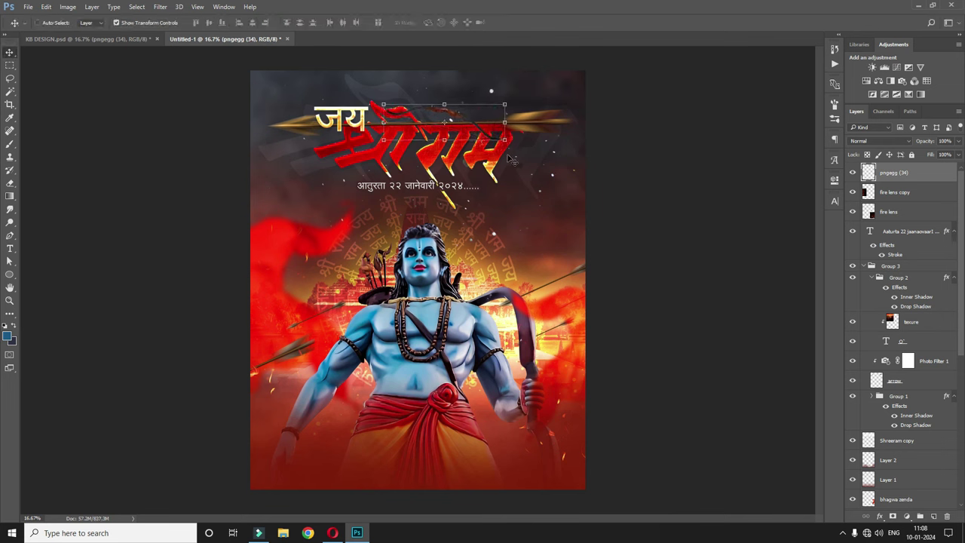
# Give the bow layer a black Color Overlay.
pyautogui.rightClick(887, 169)
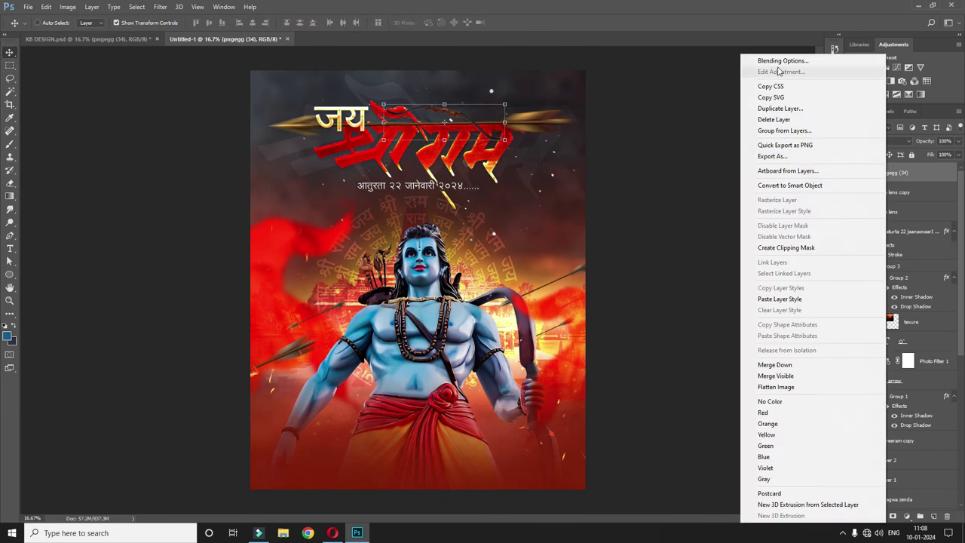
pyautogui.click(780, 61)
pyautogui.click(558, 272)
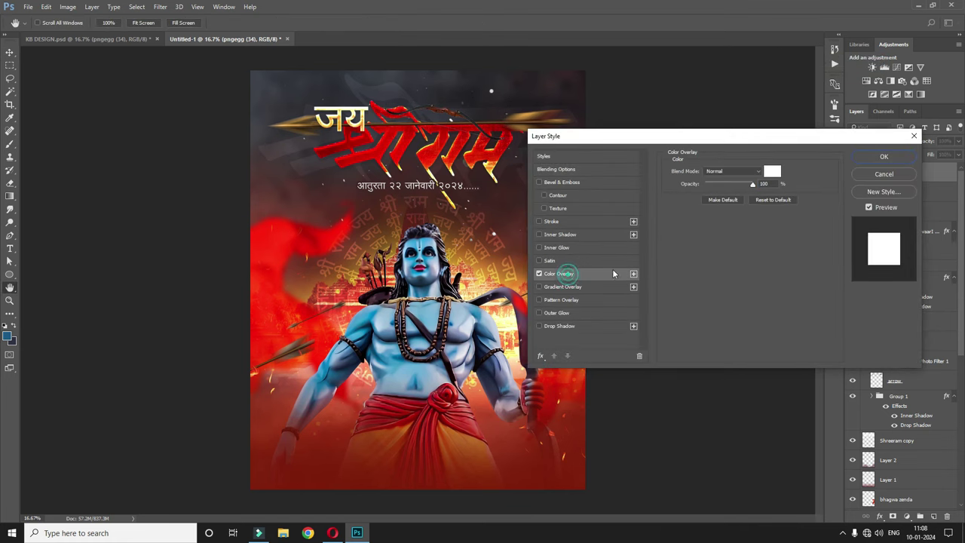
pyautogui.click(771, 171)
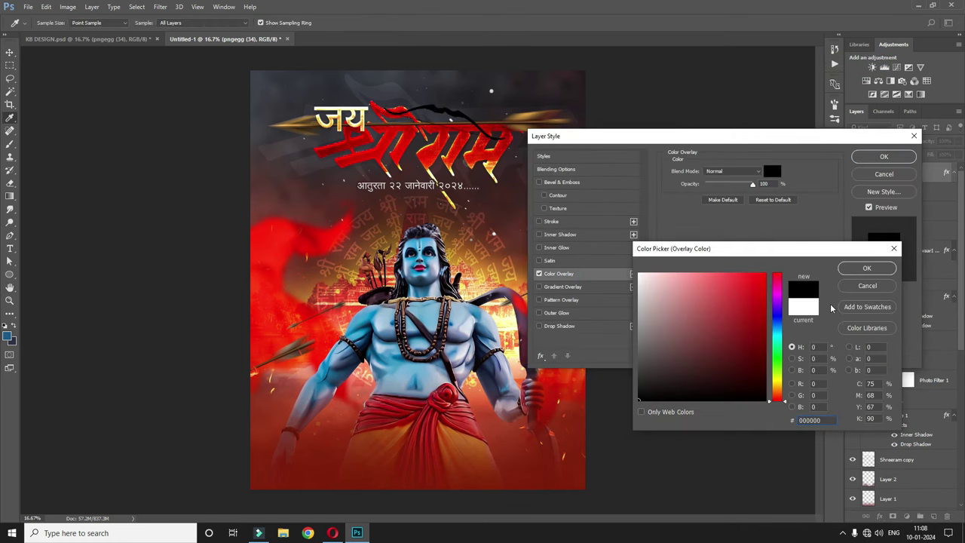
pyautogui.click(866, 269)
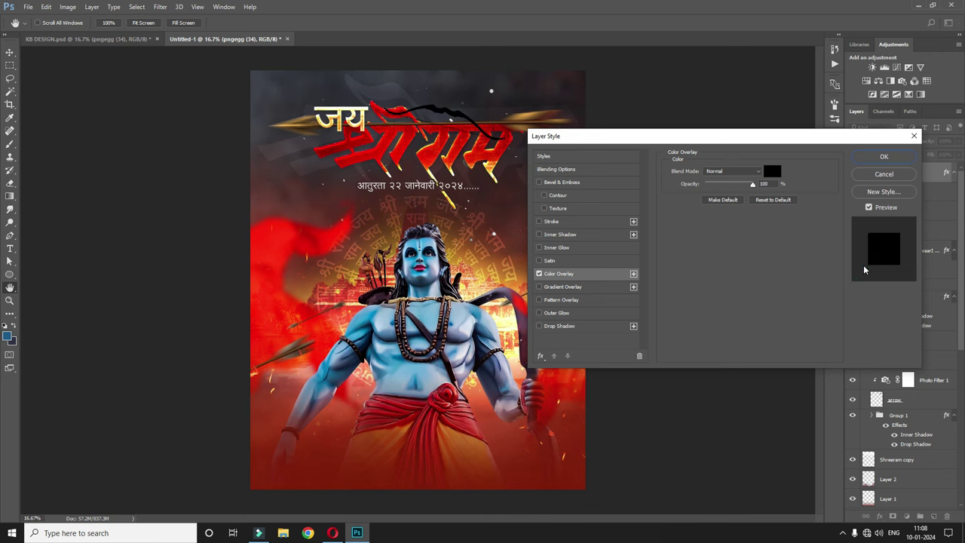
pyautogui.click(883, 156)
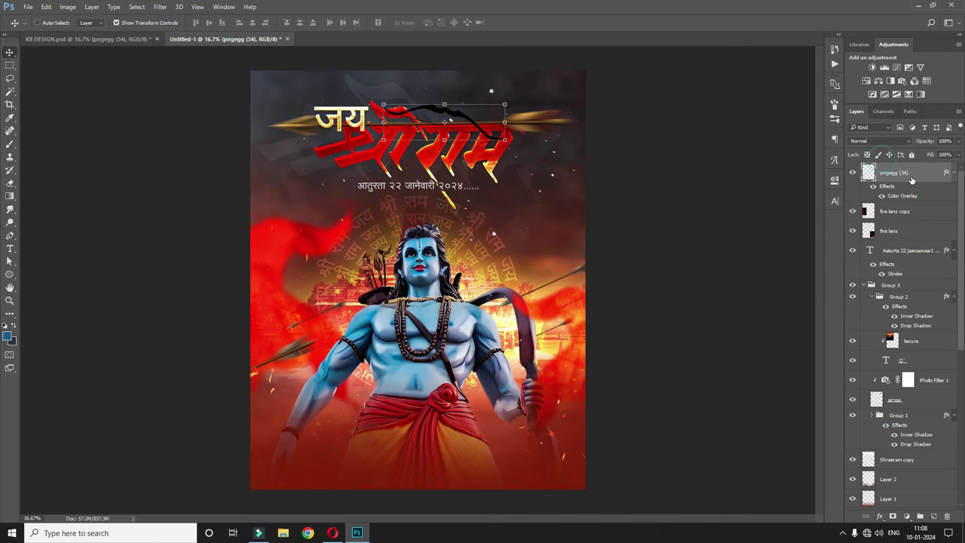
# Add a Drop Shadow to the bow at about 40% opacity.
pyautogui.rightClick(909, 180)
pyautogui.click(791, 62)
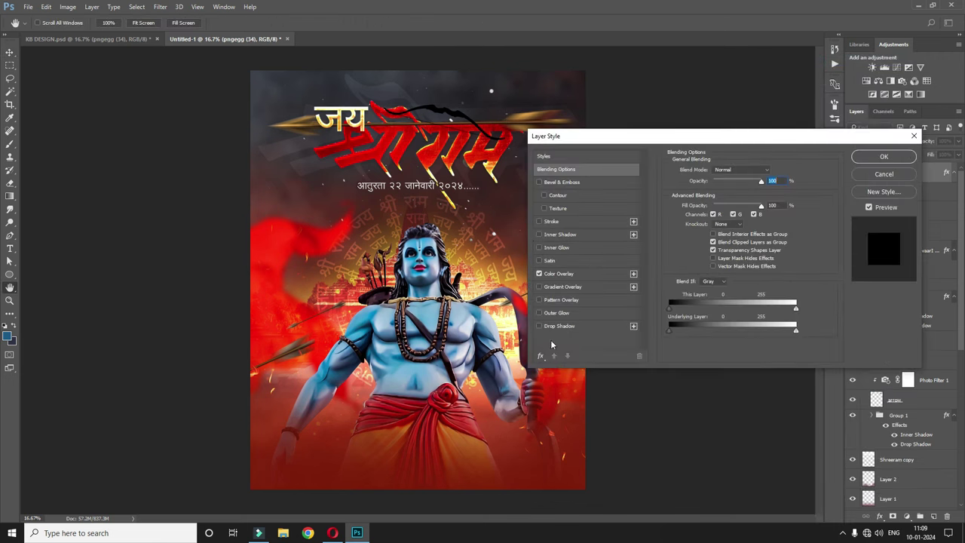
pyautogui.click(567, 327)
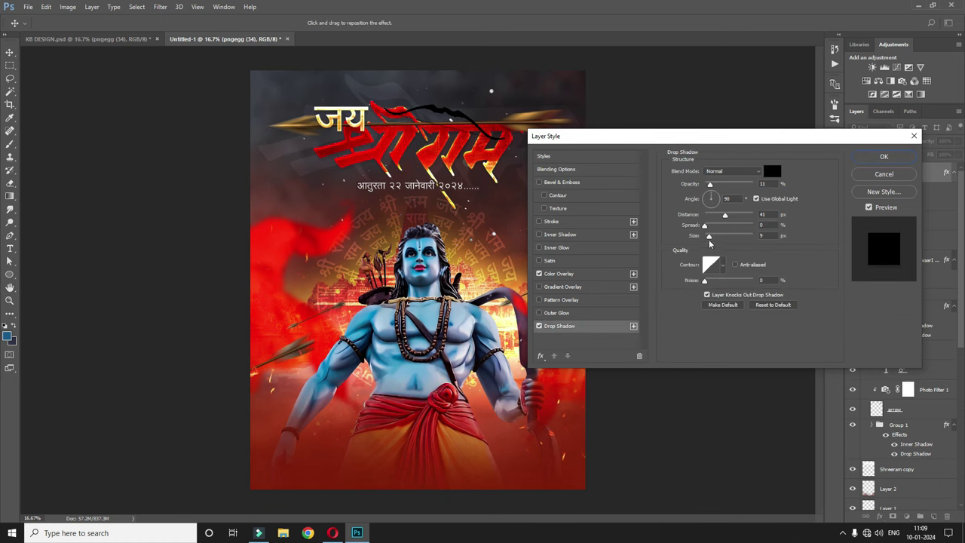
pyautogui.moveTo(709, 184)
pyautogui.mouseDown()
pyautogui.moveTo(726, 185)
pyautogui.moveTo(726, 217)
pyautogui.moveTo(707, 237)
pyautogui.mouseUp()
pyautogui.click(883, 156)
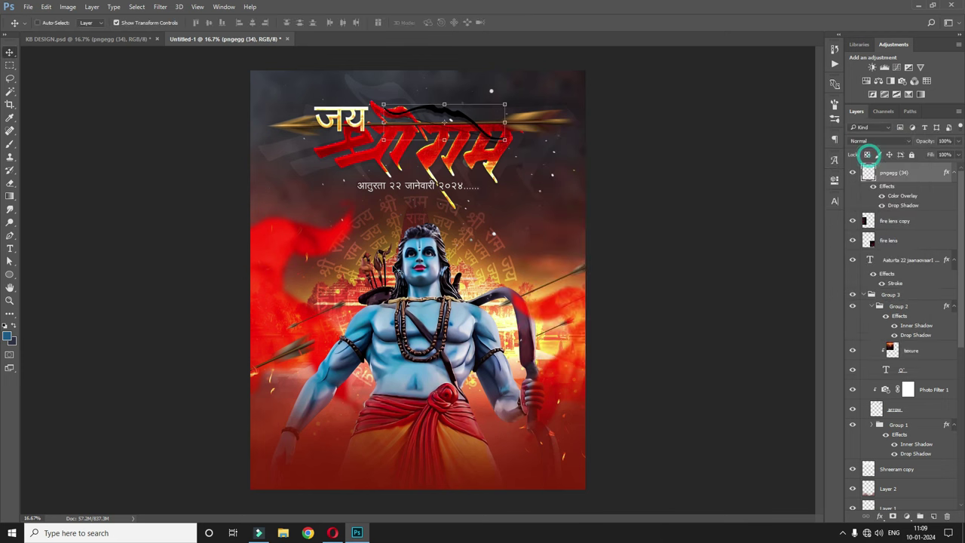
# Reposition the bow over the title and enable an Inner Shadow on the ramji layer.
pyautogui.moveTo(396, 271); pyautogui.dragTo(444, 215)
pyautogui.scroll(-5, 904, 353)
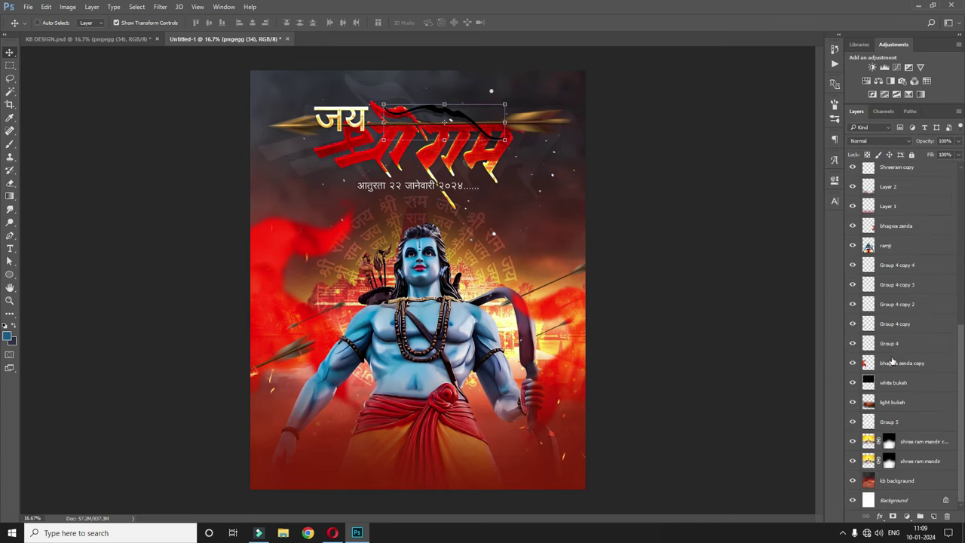
pyautogui.click(889, 253)
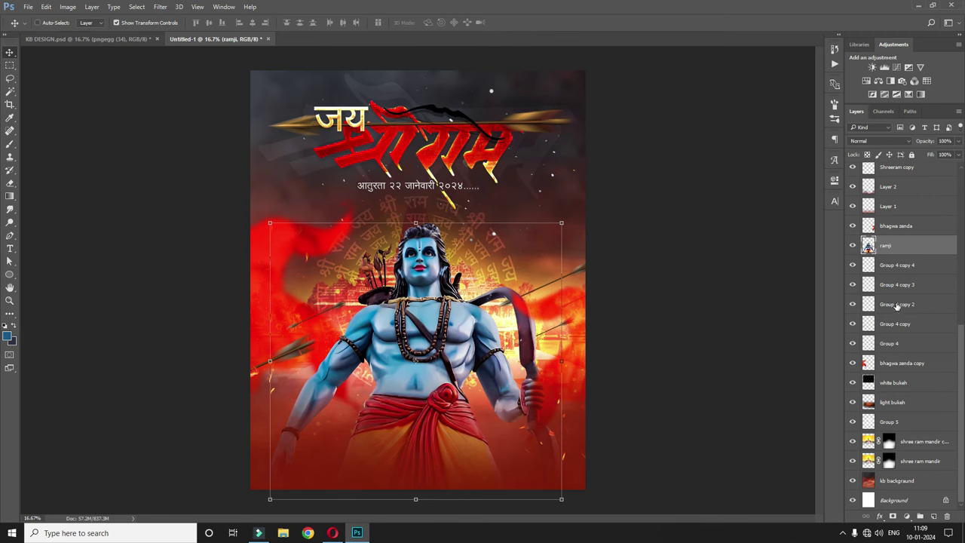
pyautogui.rightClick(905, 251)
pyautogui.click(795, 59)
pyautogui.click(539, 235)
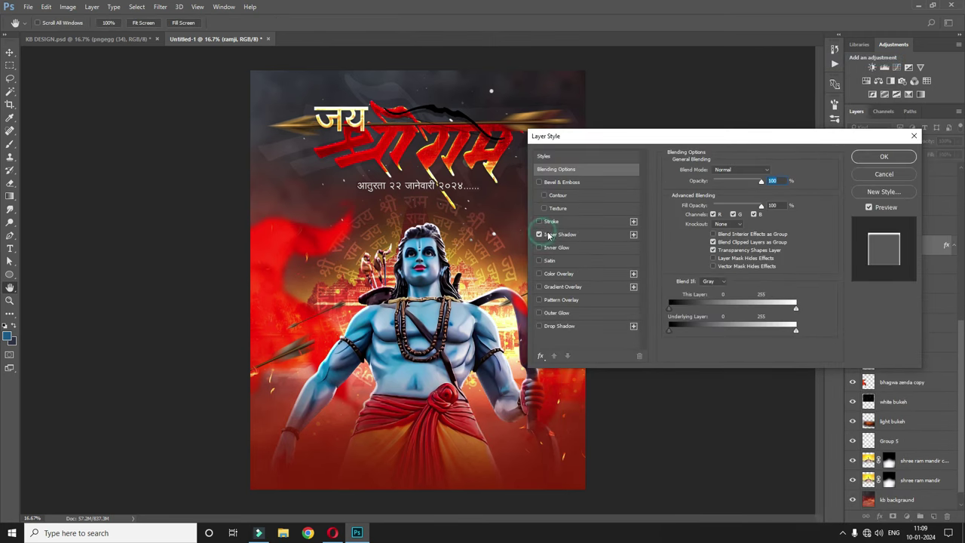
pyautogui.click(565, 234)
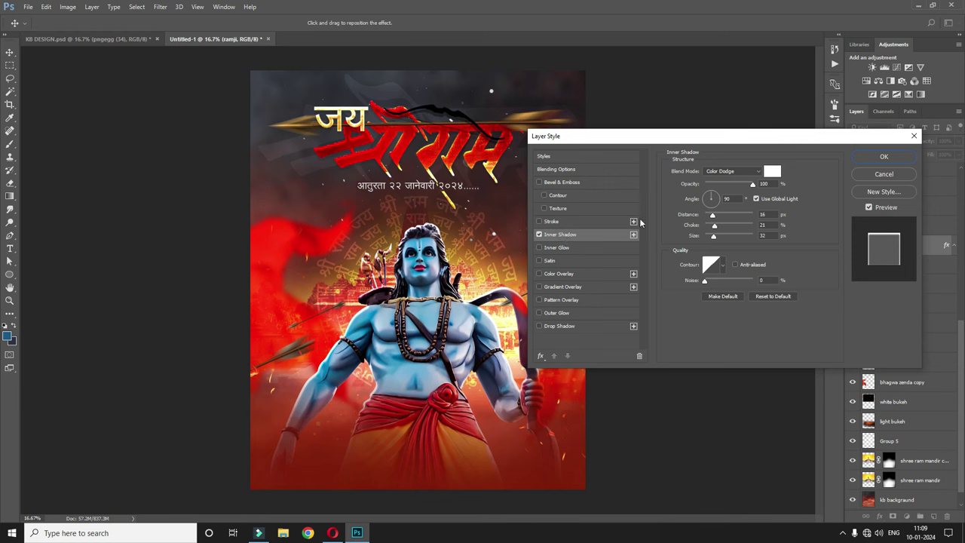
# Set the inner shadow to Color Dodge with orange colour ffae00.
pyautogui.click(718, 170)
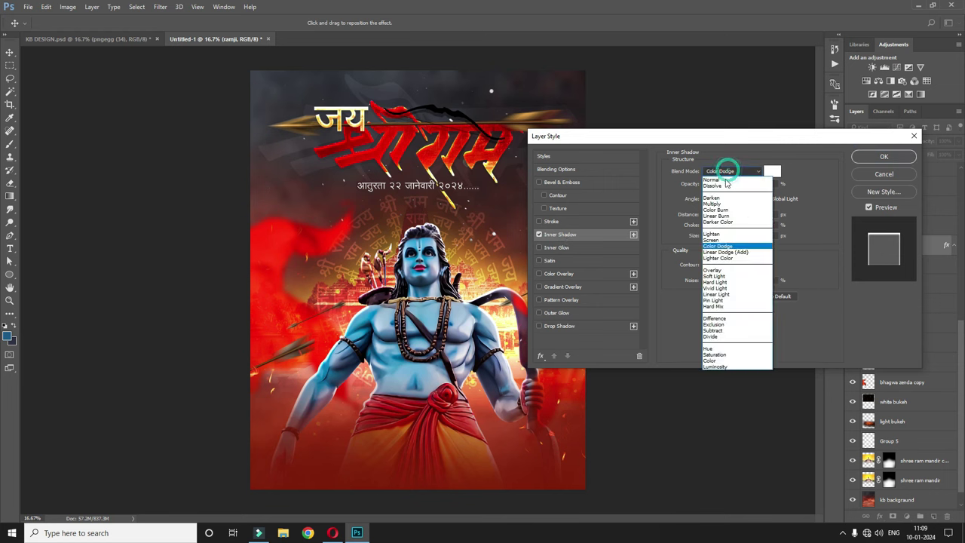
pyautogui.click(720, 245)
pyautogui.click(772, 172)
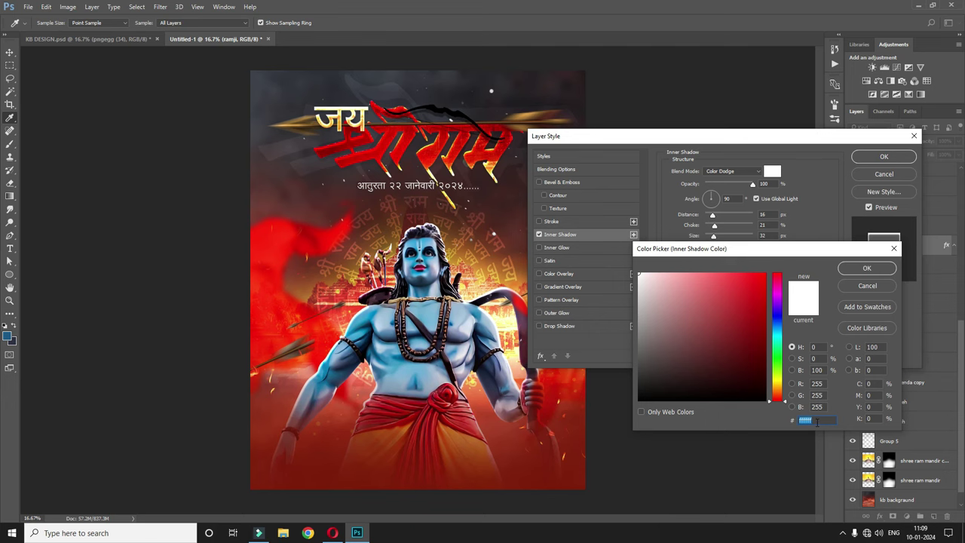
pyautogui.write('ffae00')
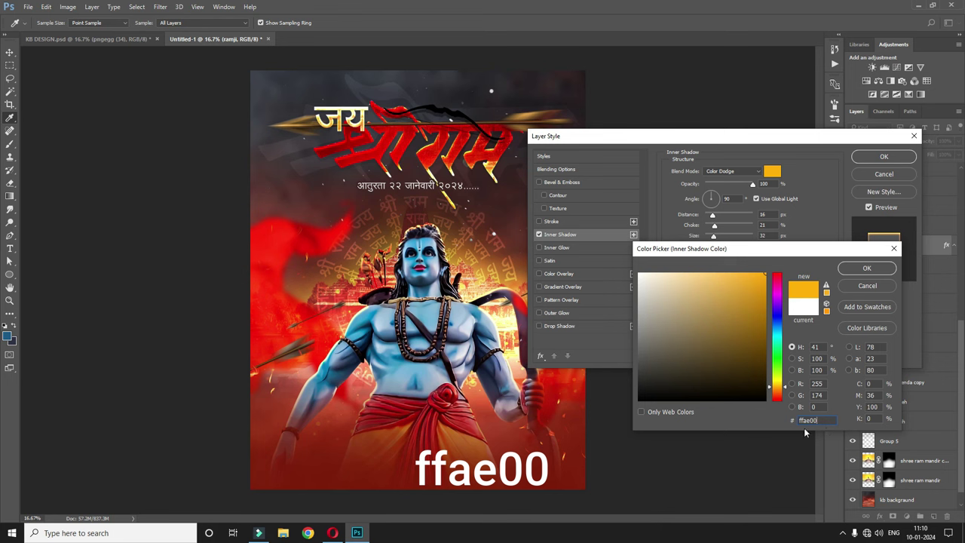
pyautogui.click(866, 266)
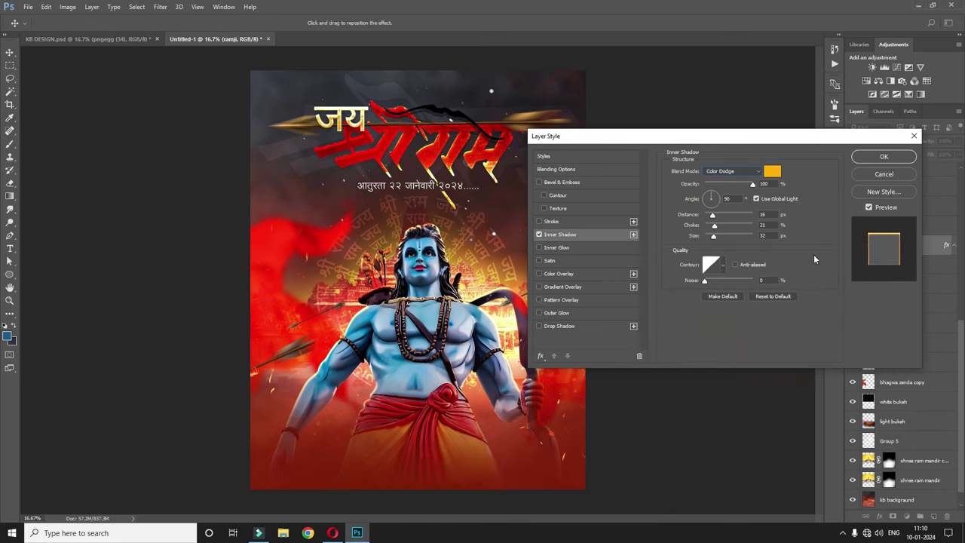
# Set inner shadow distance 20 px, size 35 px with slight choke, and apply it.
pyautogui.doubleClick(733, 199)
pyautogui.doubleClick(766, 214)
pyautogui.write('20')
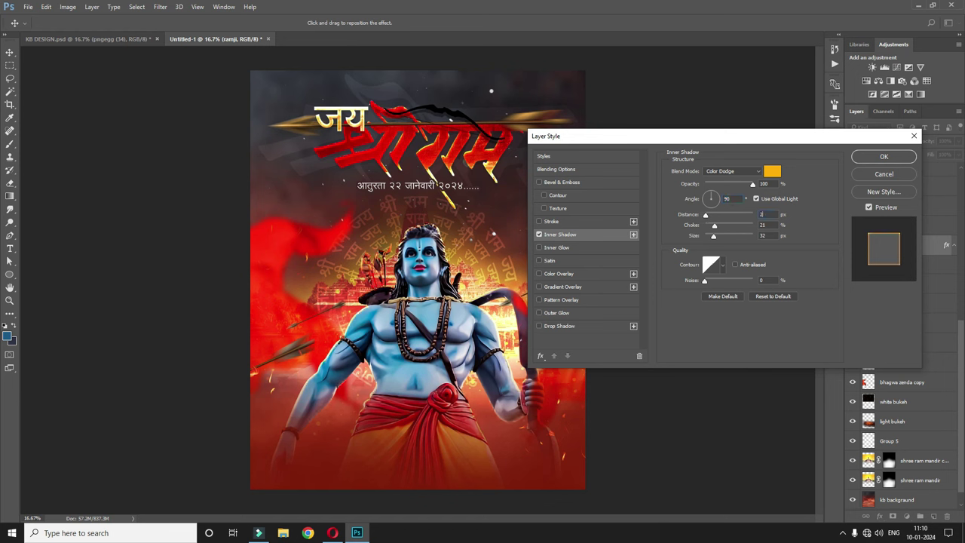
pyautogui.moveTo(712, 230); pyautogui.dragTo(705, 234)
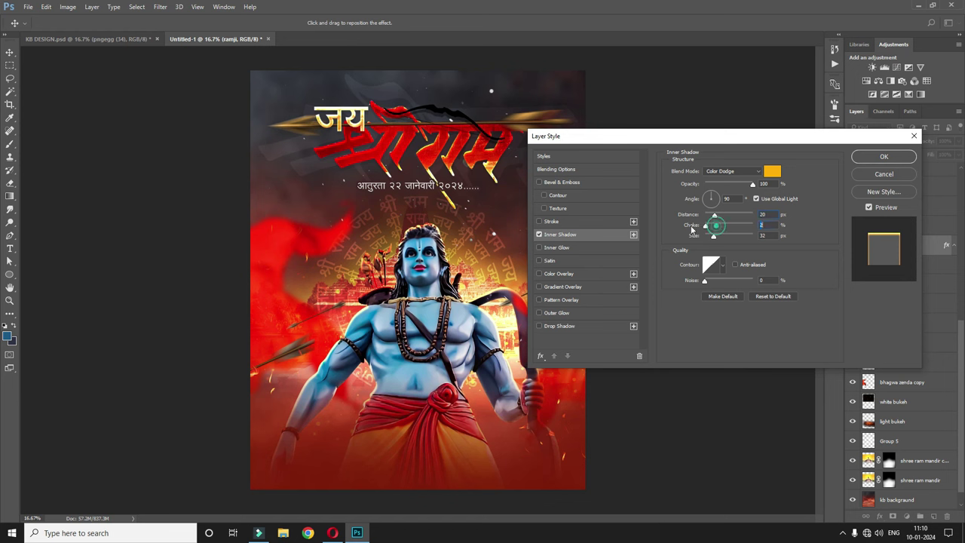
pyautogui.doubleClick(763, 235)
pyautogui.write('18')
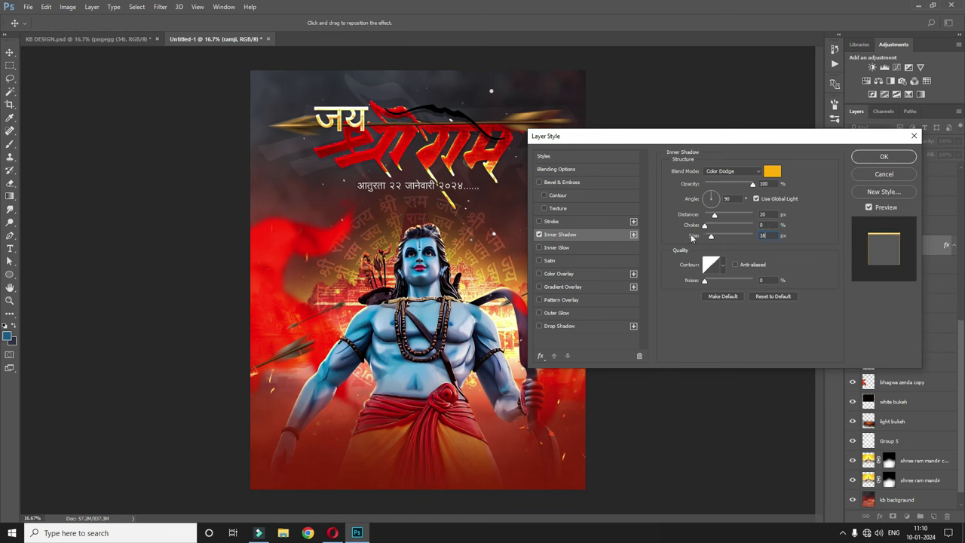
pyautogui.moveTo(711, 237); pyautogui.dragTo(714, 238)
pyautogui.moveTo(705, 226); pyautogui.dragTo(707, 227)
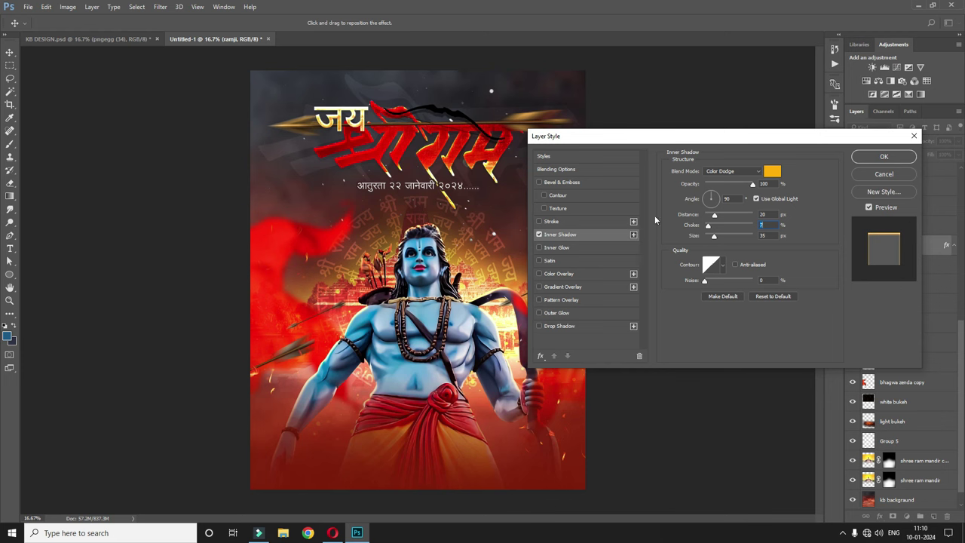
pyautogui.press('Return')
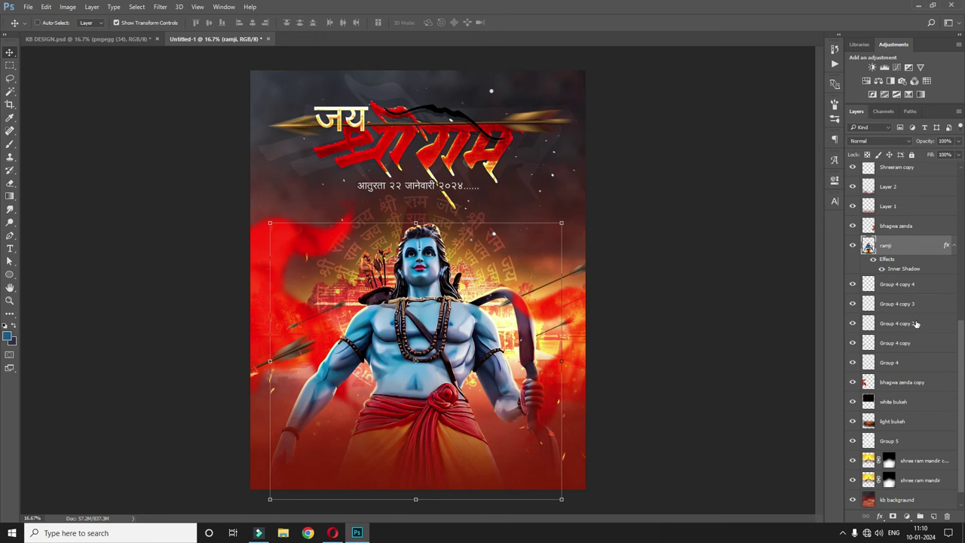
pyautogui.click(905, 516)
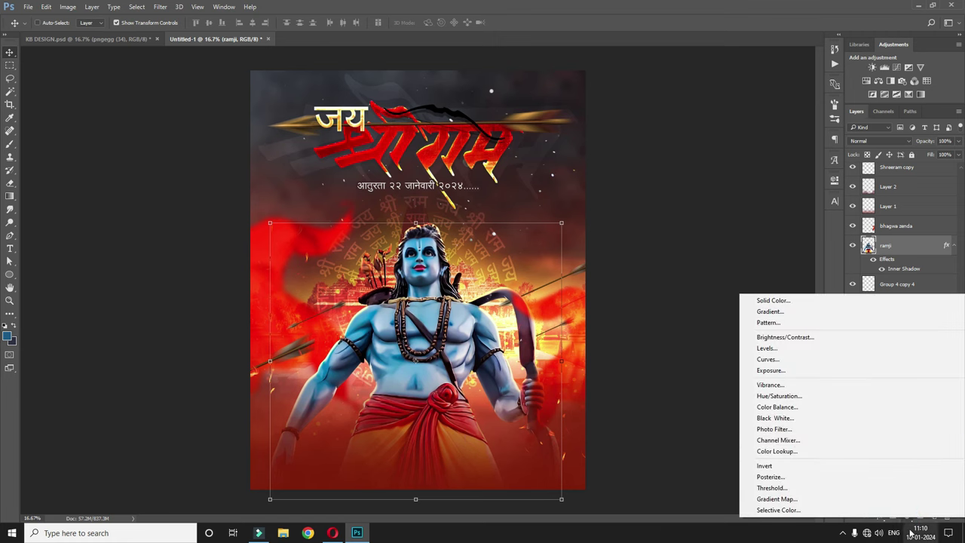
# Add an orange Photo Filter at about 95% density clipped to the ramji layer.
pyautogui.click(774, 429)
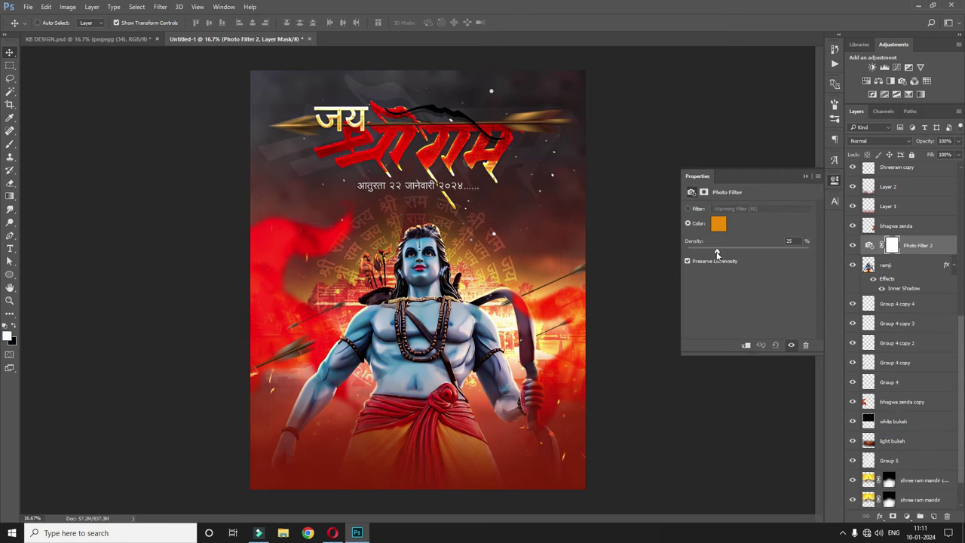
pyautogui.moveTo(715, 253); pyautogui.dragTo(728, 254)
pyautogui.moveTo(790, 251); pyautogui.dragTo(801, 250)
pyautogui.click(745, 345)
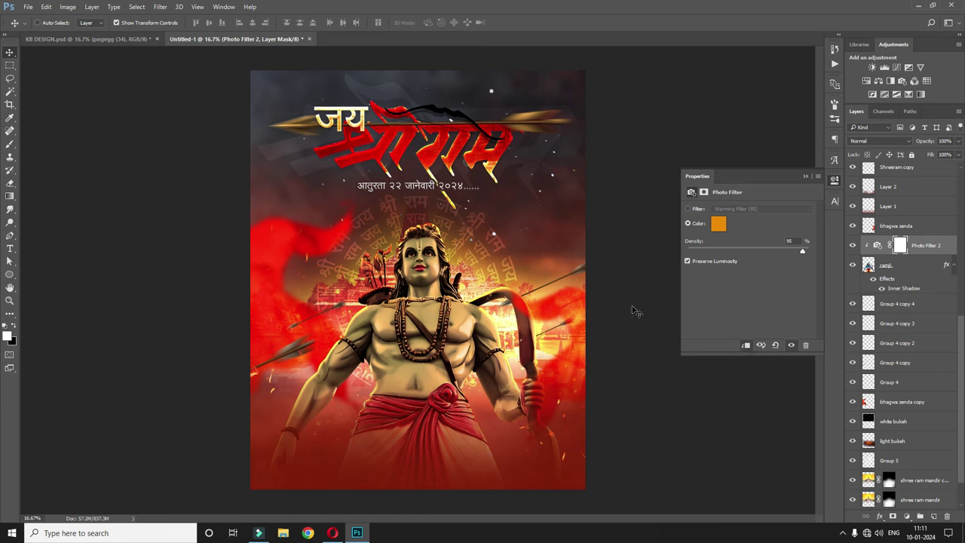
pyautogui.click(833, 181)
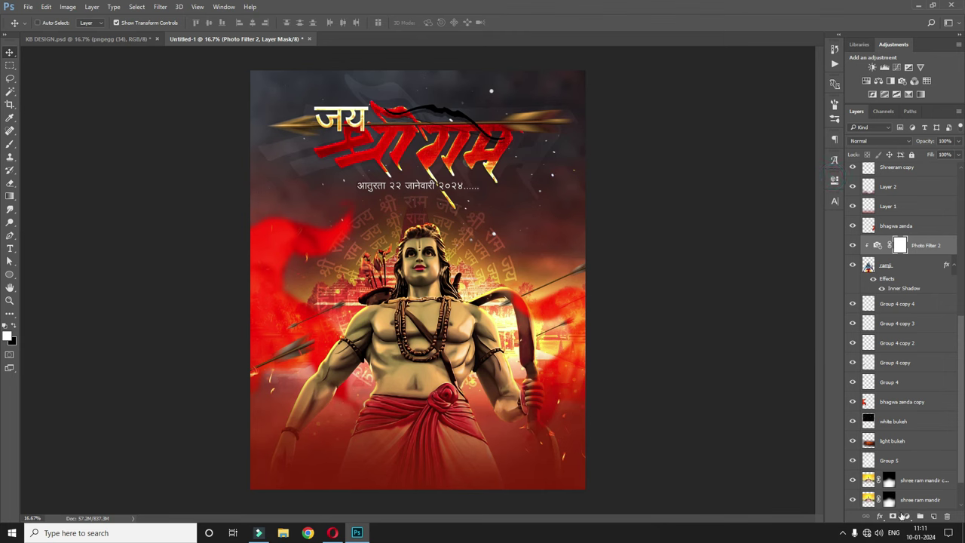
# Add a Color Lookup with LateSunset.3DL clipped to the ramji figure.
pyautogui.click(906, 516)
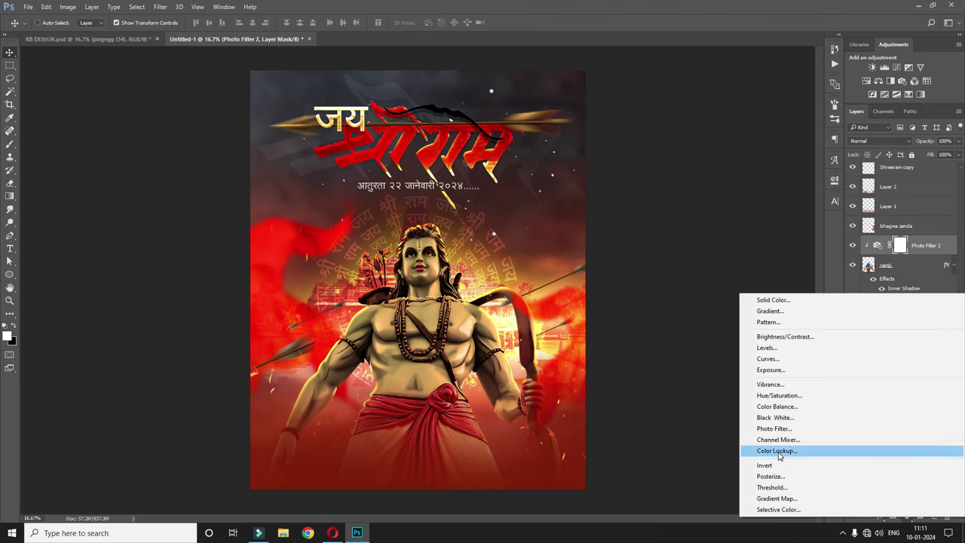
pyautogui.click(780, 450)
pyautogui.click(764, 207)
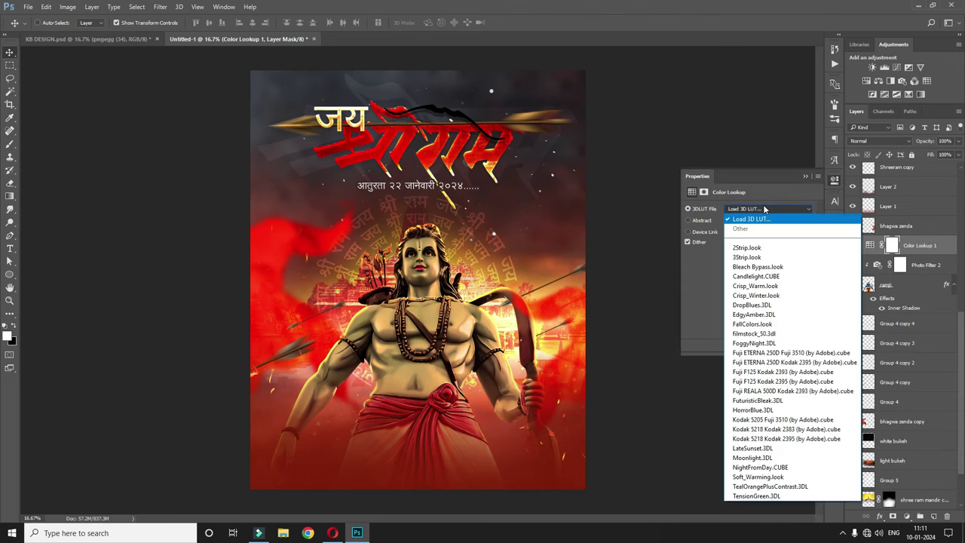
pyautogui.click(768, 449)
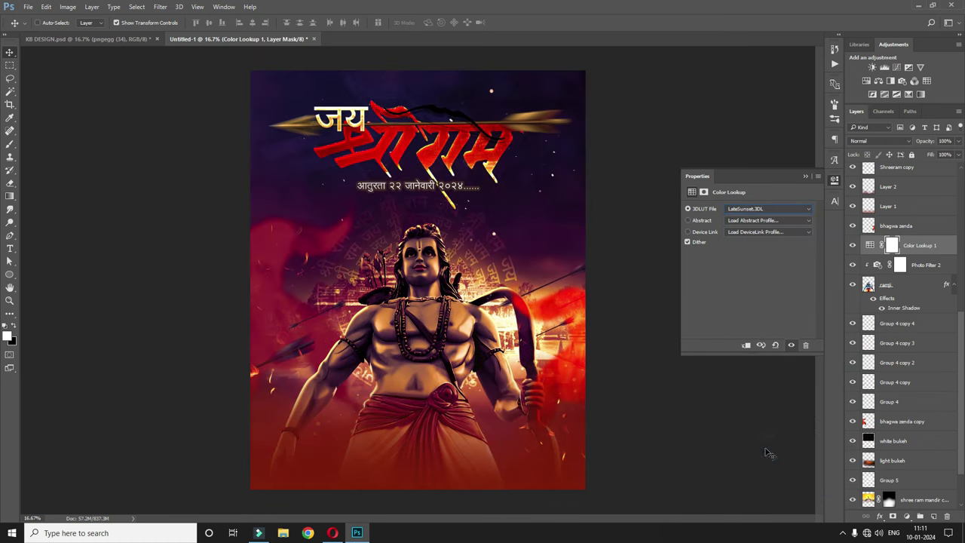
pyautogui.click(745, 345)
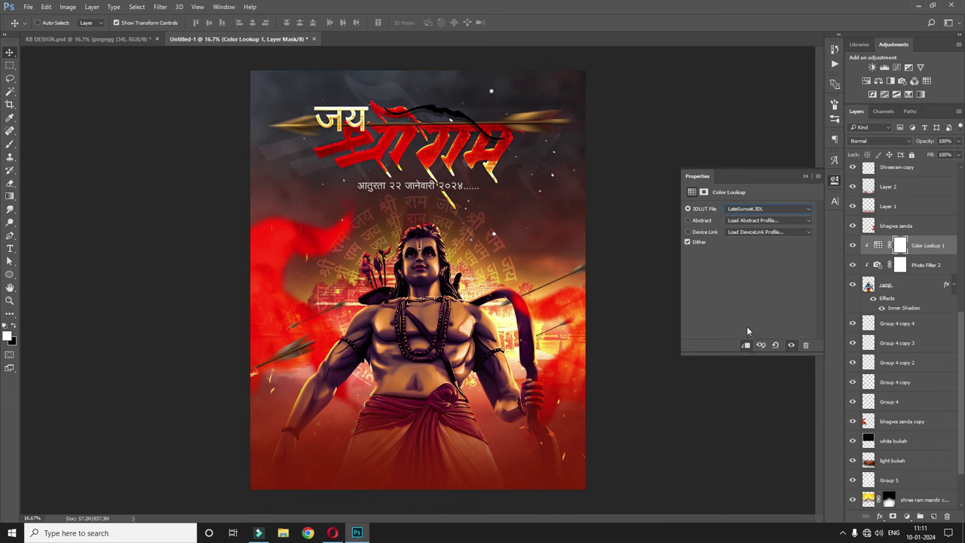
pyautogui.click(834, 181)
# Lower the Color Lookup layer's opacity from 60% to about 56%.
pyautogui.click(938, 141)
pyautogui.write('60')
pyautogui.press('Return')
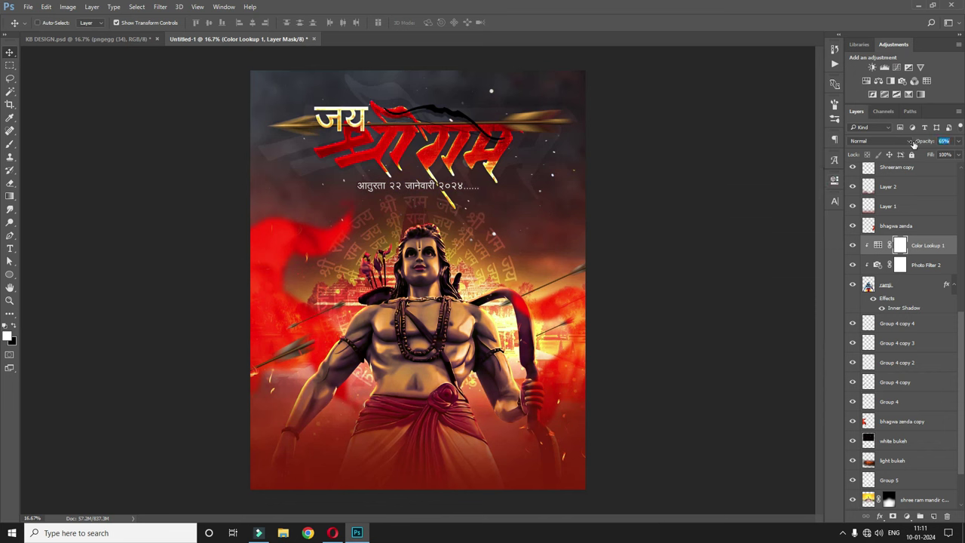
pyautogui.moveTo(917, 143); pyautogui.dragTo(912, 143)
pyautogui.click(783, 218)
pyautogui.moveTo(928, 143); pyautogui.dragTo(923, 143)
pyautogui.moveTo(922, 144); pyautogui.dragTo(924, 142)
pyautogui.hotkey('ctrl', '-')
pyautogui.hotkey('ctrl', '+')
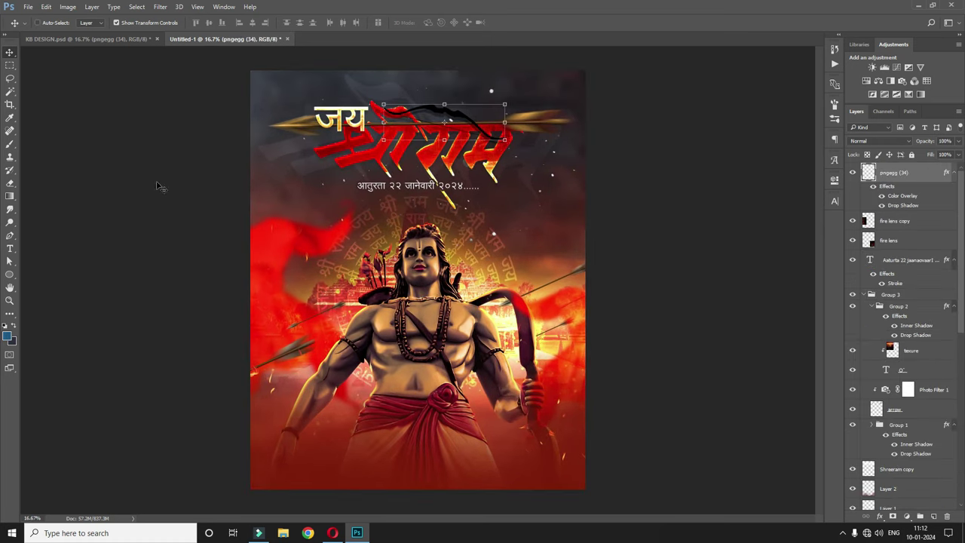
pyautogui.click(100, 38)
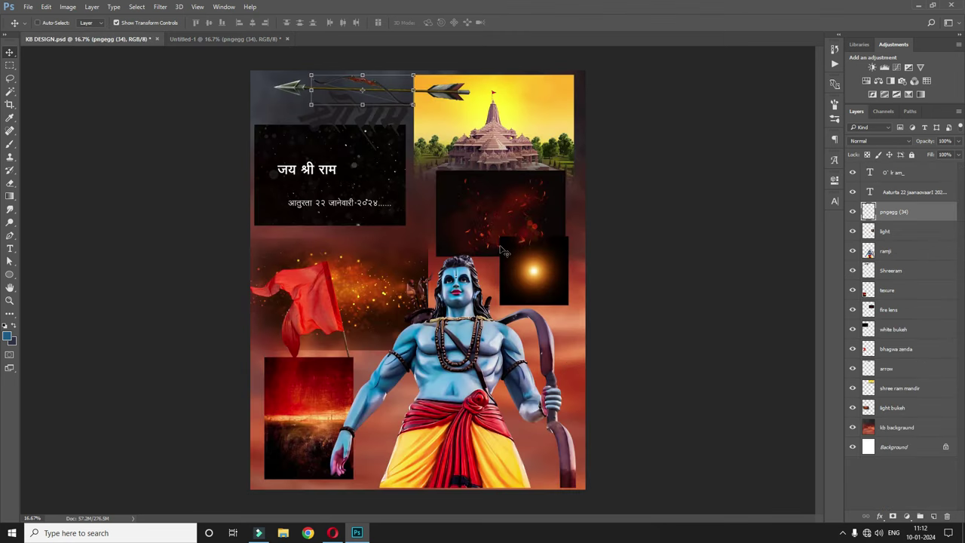
# Copy the light glow layer from KB DESIGN into the poster and scale it up.
pyautogui.rightClick(532, 267)
pyautogui.click(559, 273)
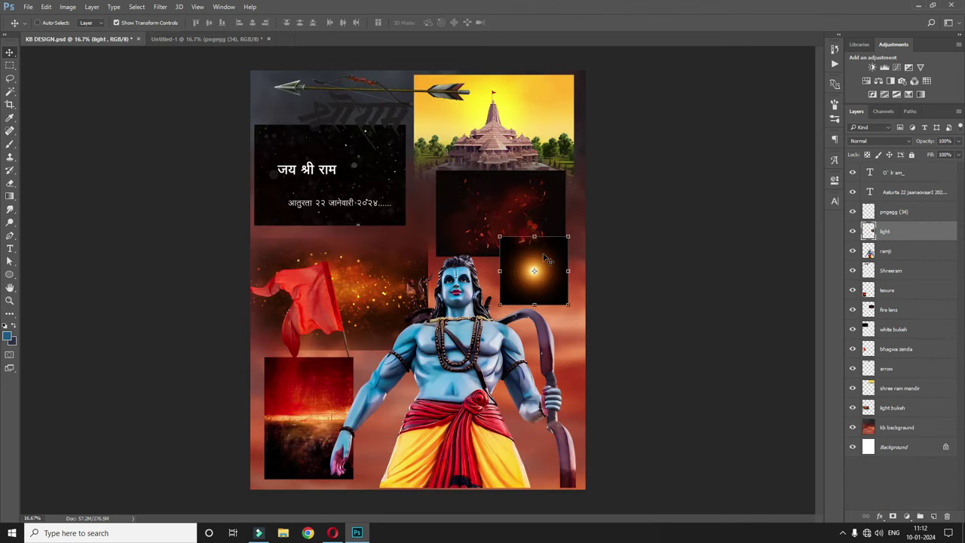
pyautogui.moveTo(558, 272); pyautogui.dragTo(509, 273)
pyautogui.moveTo(543, 307)
pyautogui.mouseDown()
pyautogui.moveTo(558, 303)
pyautogui.moveTo(566, 319)
pyautogui.mouseUp()
pyautogui.press('Return')
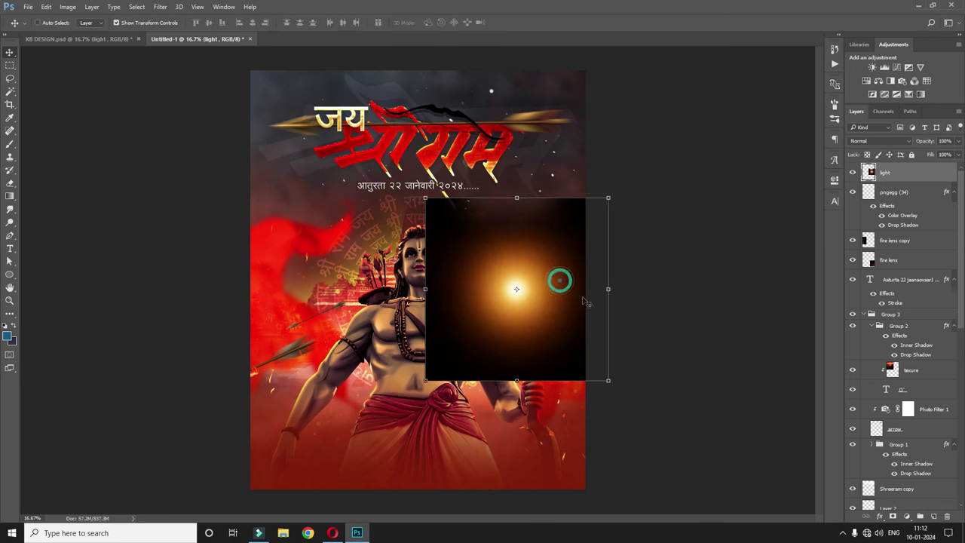
# Move the glow below ramji, centre it behind Ram, blend in Screen, and enlarge it.
pyautogui.moveTo(901, 178)
pyautogui.mouseDown()
pyautogui.moveTo(899, 448)
pyautogui.moveTo(897, 375)
pyautogui.mouseUp()
pyautogui.moveTo(549, 251); pyautogui.dragTo(445, 257)
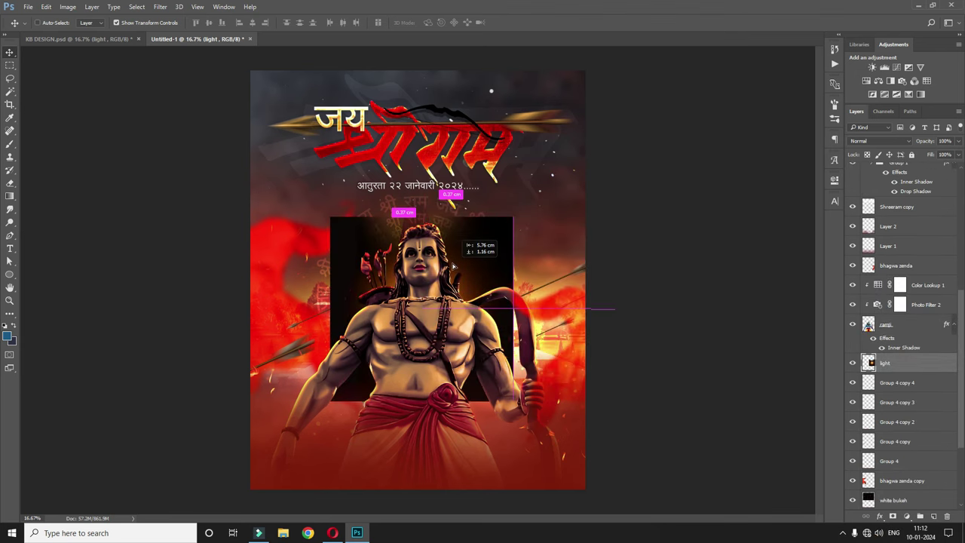
pyautogui.click(872, 140)
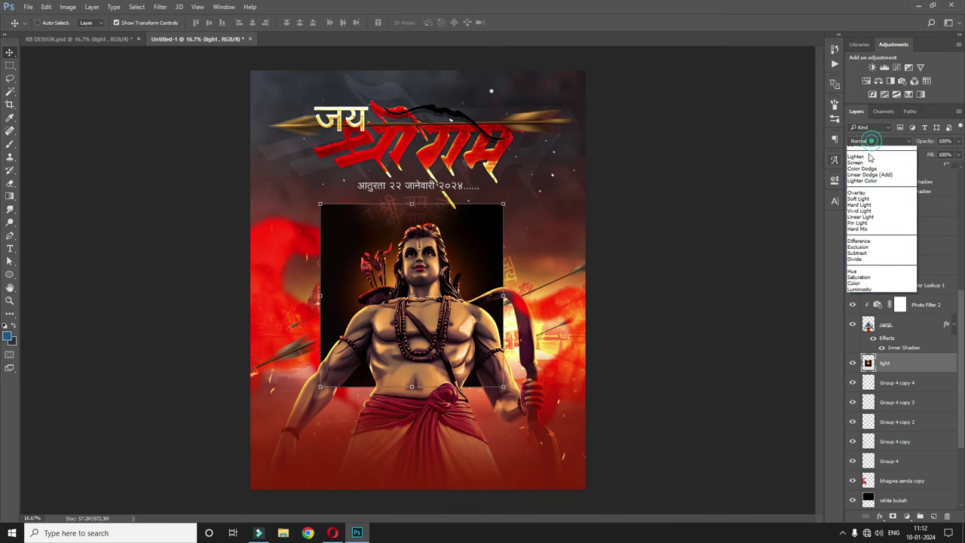
pyautogui.click(874, 217)
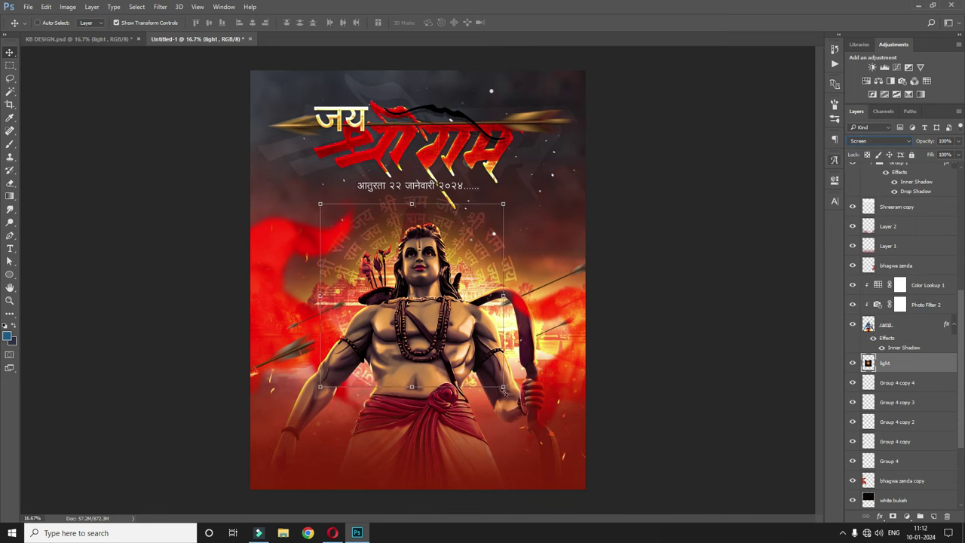
pyautogui.moveTo(503, 387); pyautogui.dragTo(607, 412)
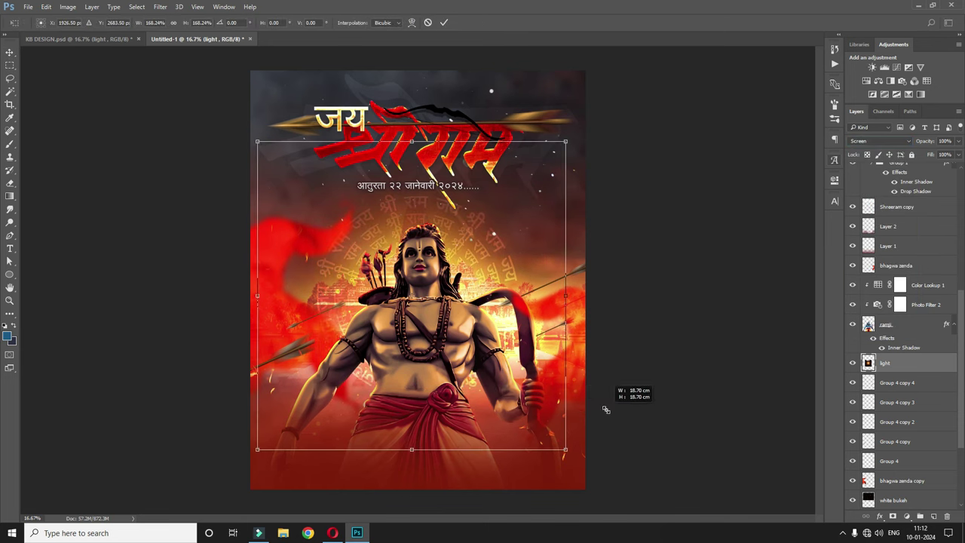
pyautogui.moveTo(517, 312); pyautogui.dragTo(517, 325)
pyautogui.press('Return')
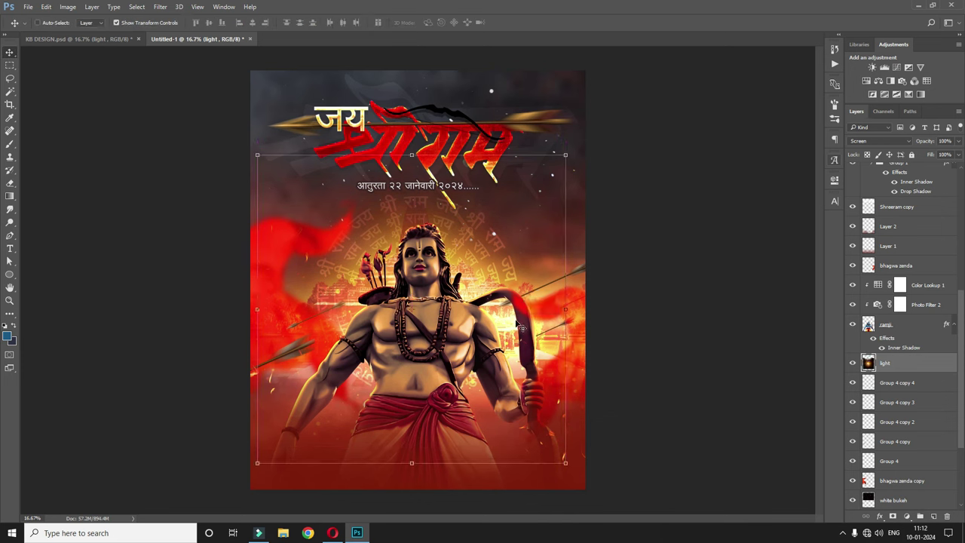
# Duplicate the glow to the top, shrink it beside Ram's head and shoulder, 85% opacity.
pyautogui.moveTo(921, 367)
pyautogui.mouseDown()
pyautogui.moveTo(911, 156)
pyautogui.moveTo(909, 172)
pyautogui.mouseUp()
pyautogui.hotkey('ctrl', 't')
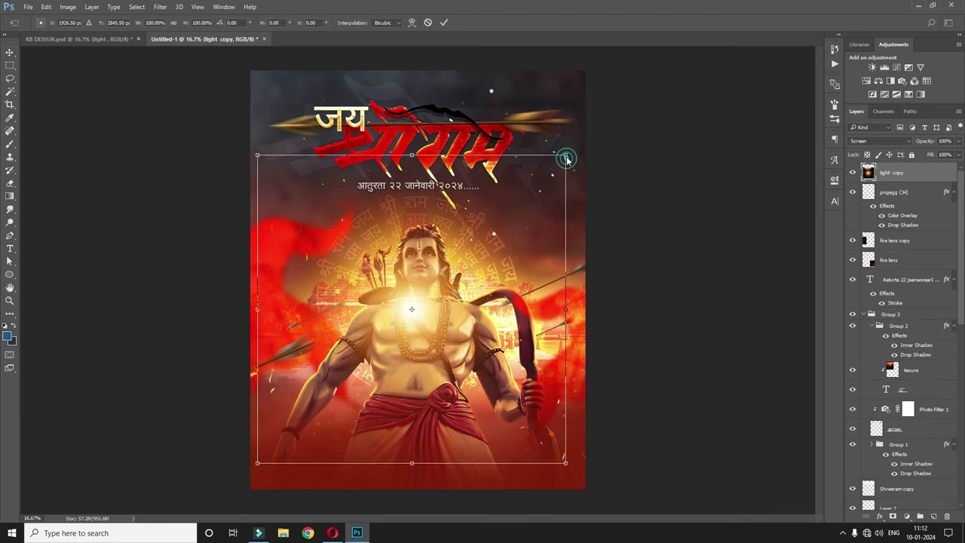
pyautogui.moveTo(565, 155); pyautogui.dragTo(470, 246)
pyautogui.press('Return')
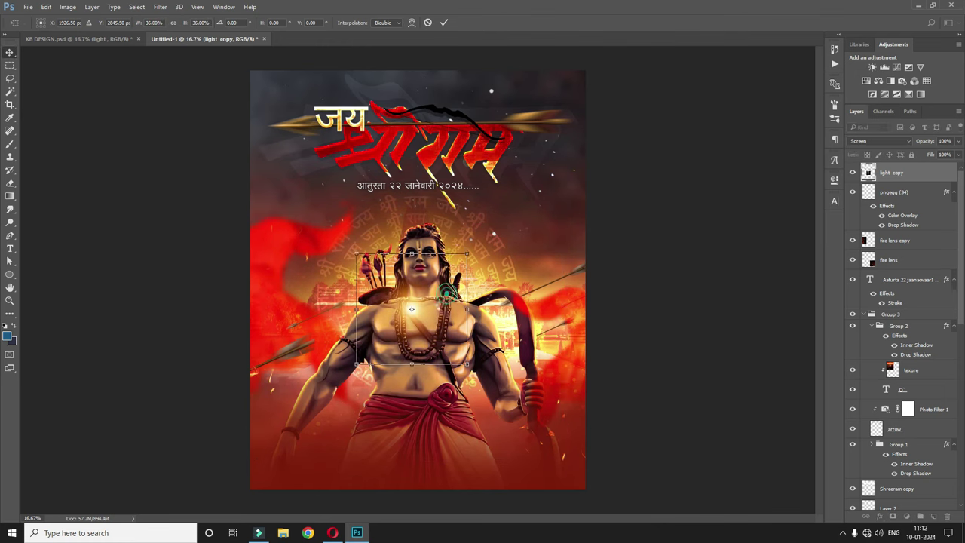
pyautogui.moveTo(437, 285); pyautogui.dragTo(492, 297)
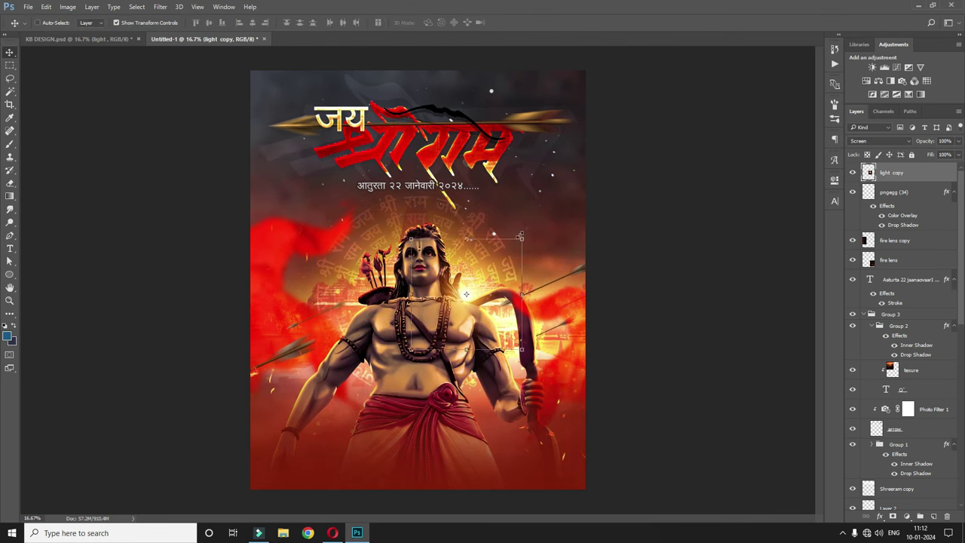
pyautogui.hotkey('ctrl', 't')
pyautogui.moveTo(520, 234); pyautogui.dragTo(531, 229)
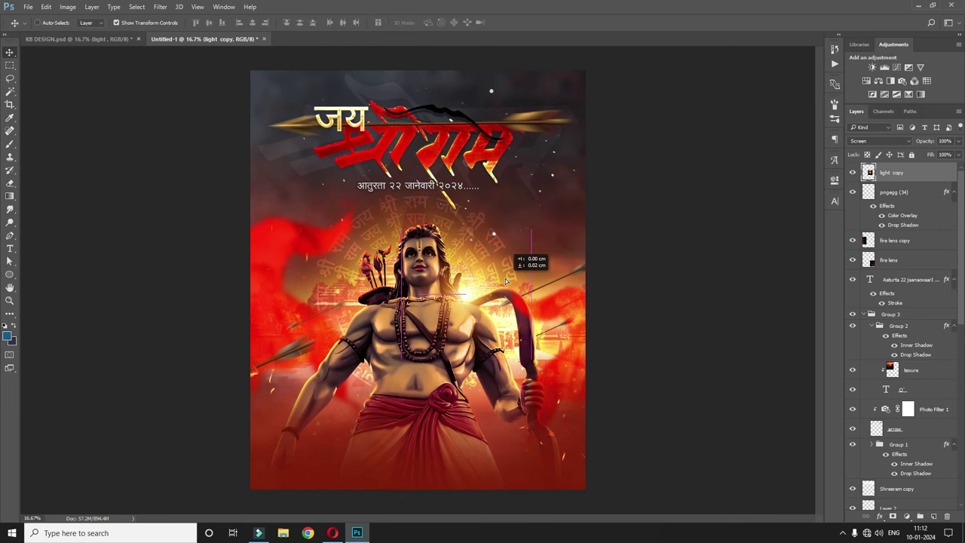
pyautogui.press('Return')
pyautogui.moveTo(928, 142); pyautogui.dragTo(921, 143)
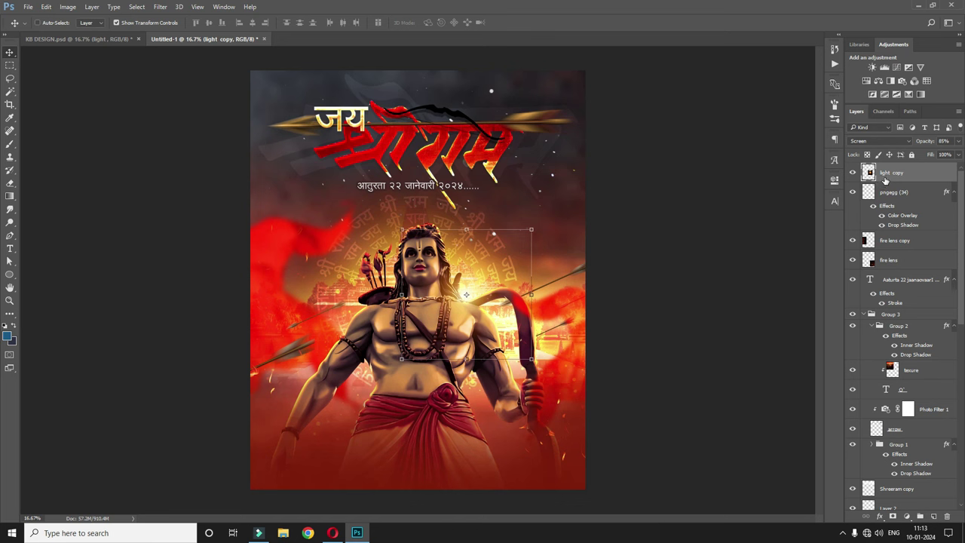
# Stamp all visible poster layers into a new merged Layer 3 at the top.
pyautogui.hotkey('ctrl', 'shift', 'alt', 'e')
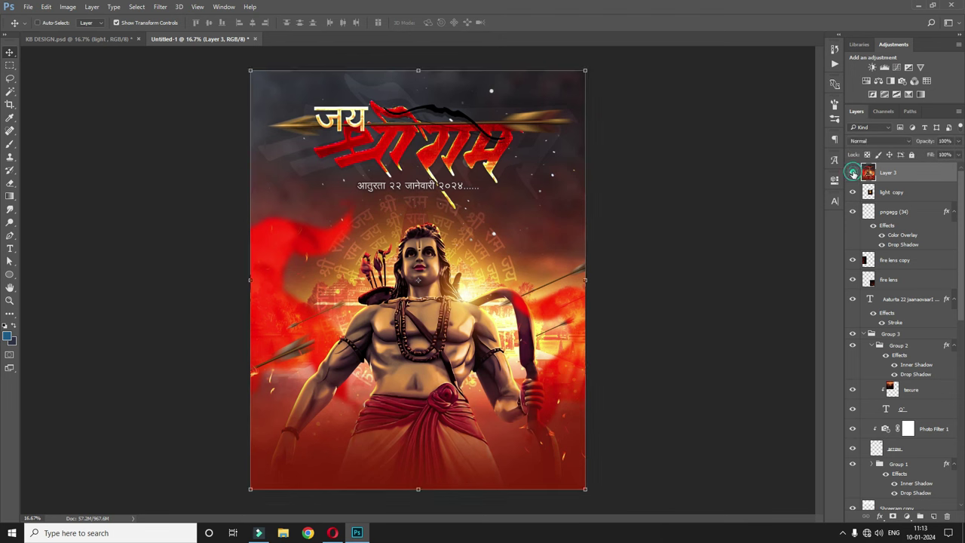
# Add a Brightness/Contrast adjustment layer with brightness 11 and contrast 29.
pyautogui.click(908, 516)
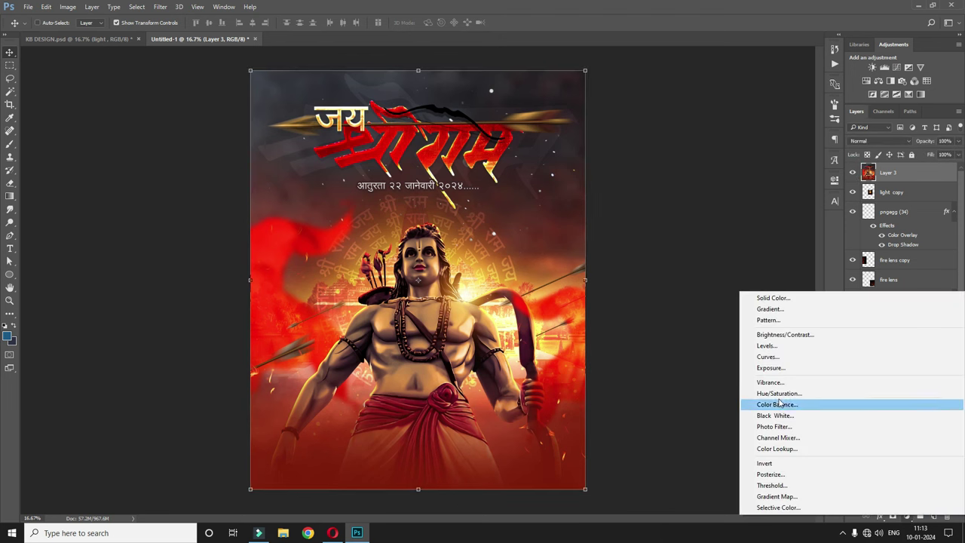
pyautogui.click(784, 334)
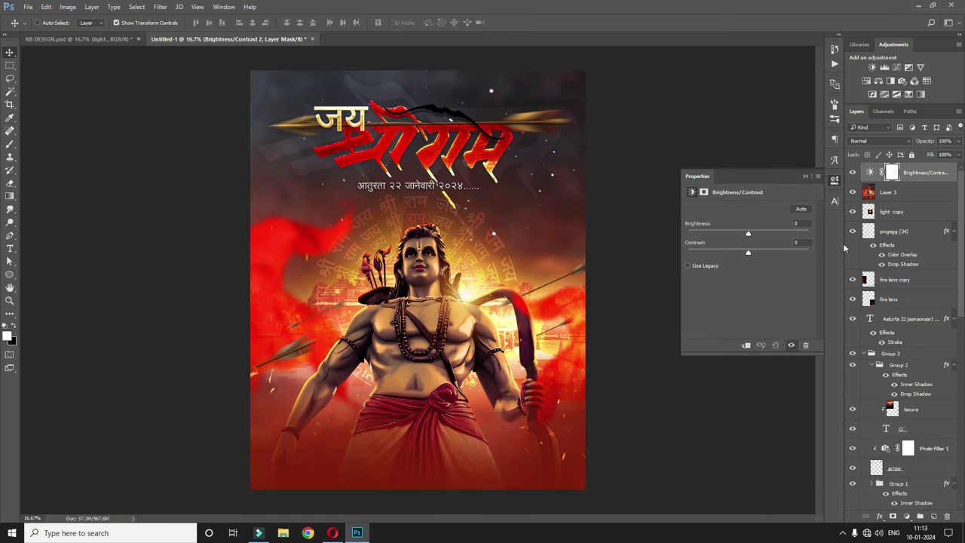
pyautogui.moveTo(748, 256); pyautogui.dragTo(762, 250)
pyautogui.moveTo(748, 233); pyautogui.dragTo(753, 234)
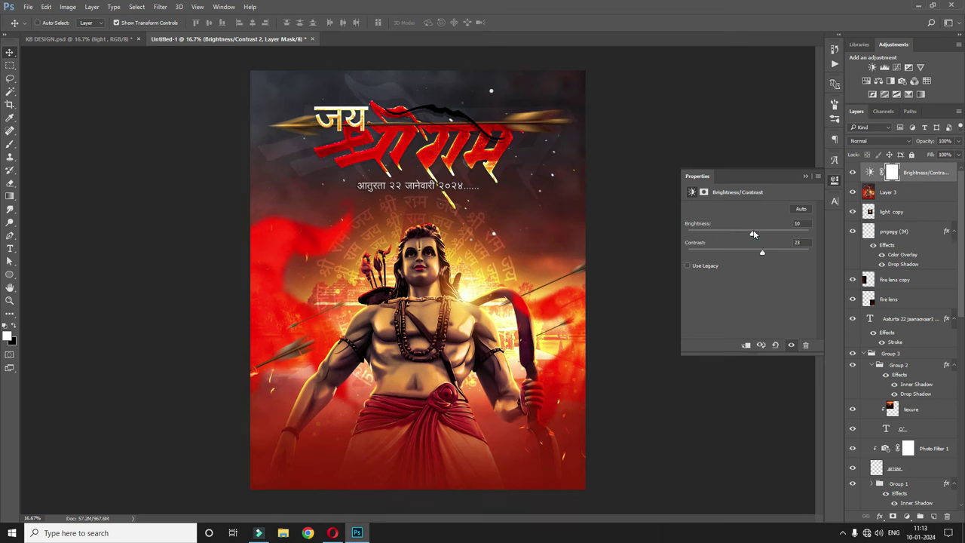
pyautogui.moveTo(762, 253); pyautogui.dragTo(765, 253)
pyautogui.click(818, 170)
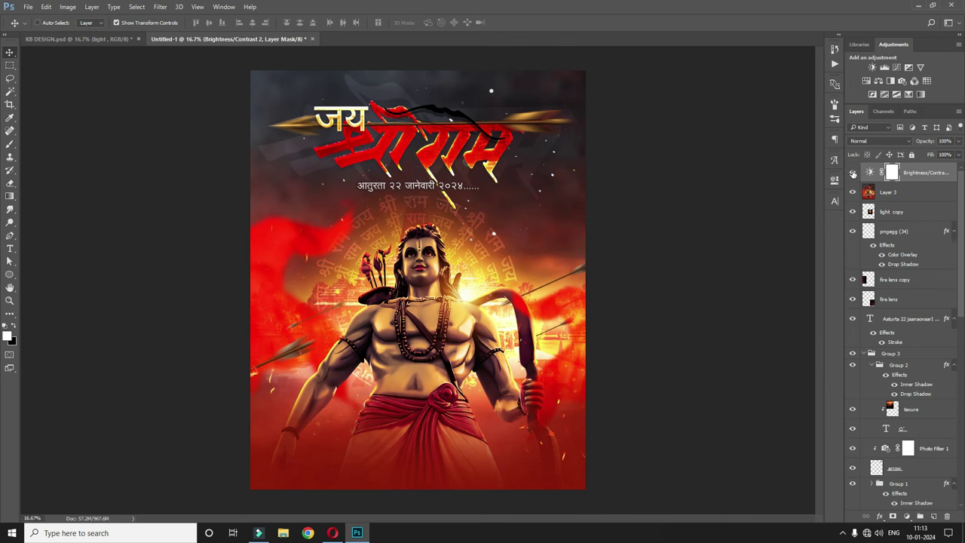
pyautogui.click(852, 172)
pyautogui.click(852, 173)
pyautogui.click(852, 173)
pyautogui.click(852, 172)
pyautogui.click(98, 38)
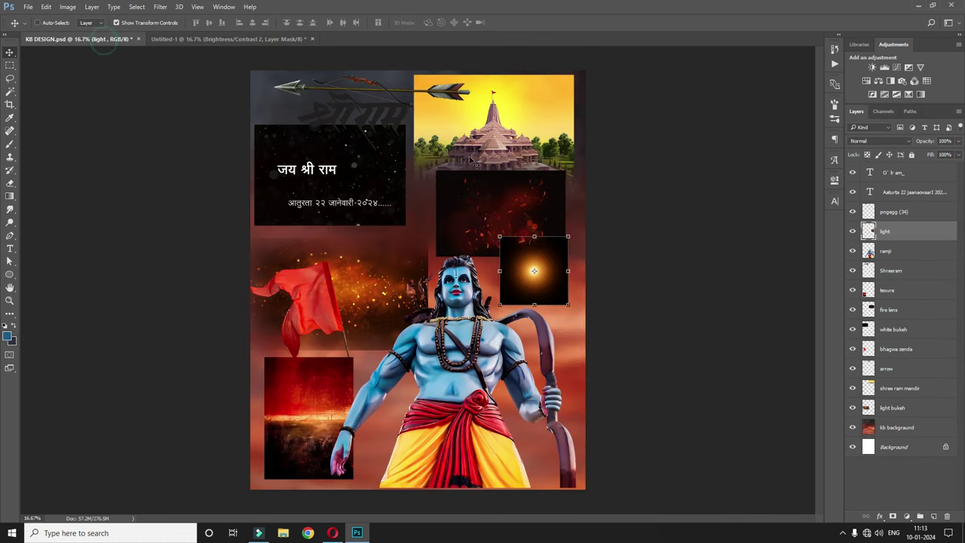
pyautogui.click(180, 38)
pyautogui.scroll(-3, 904, 339)
pyautogui.scroll(-1, 912, 452)
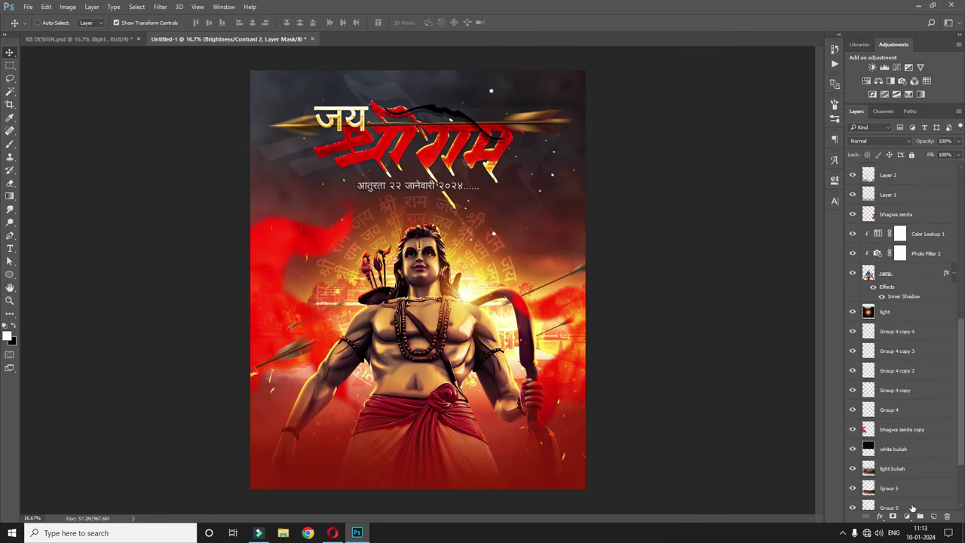